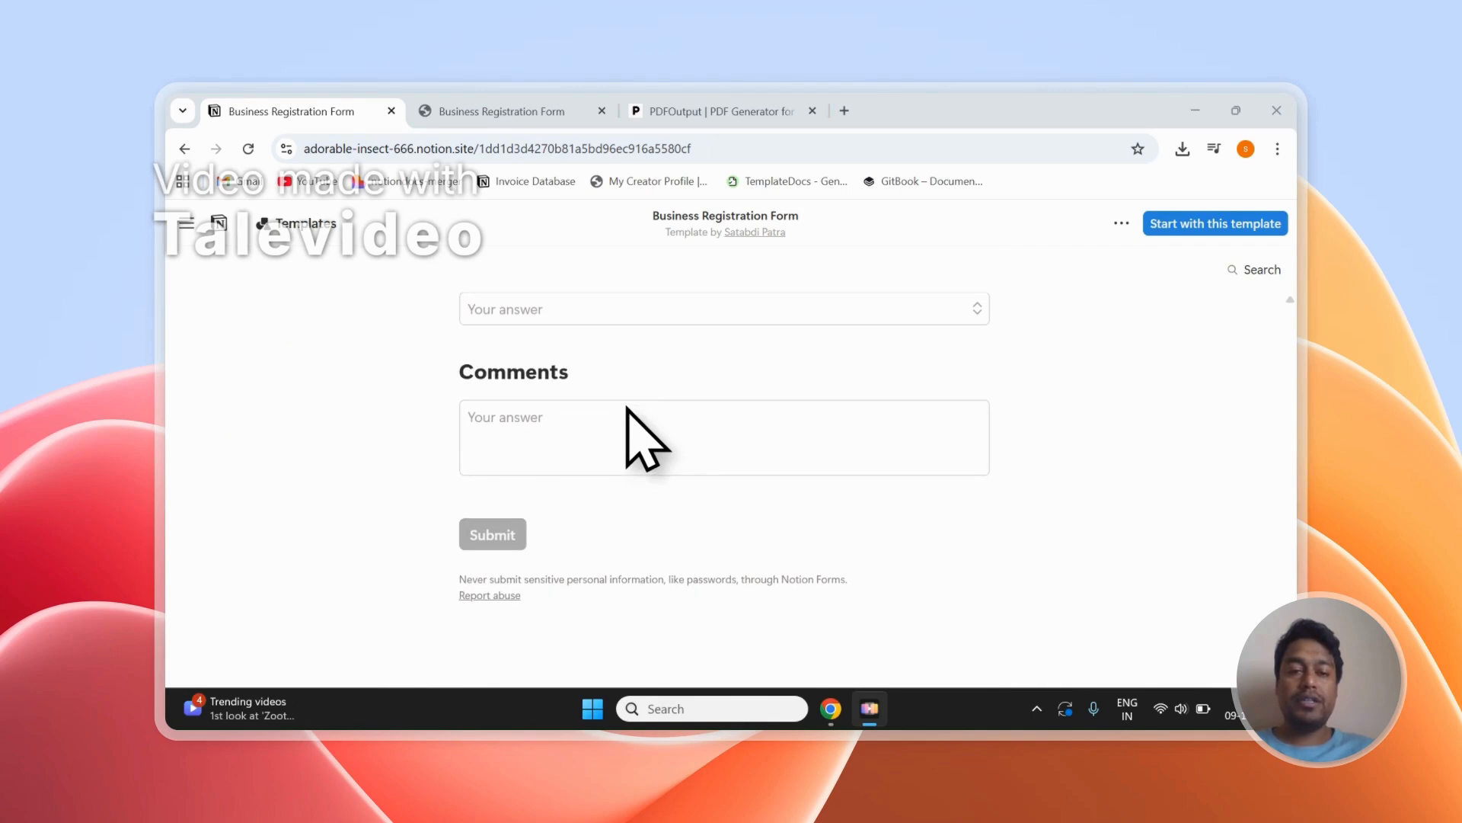
- Switch to the Business Registration Form database in Notion and examine its two response rows
left_click(510, 112)
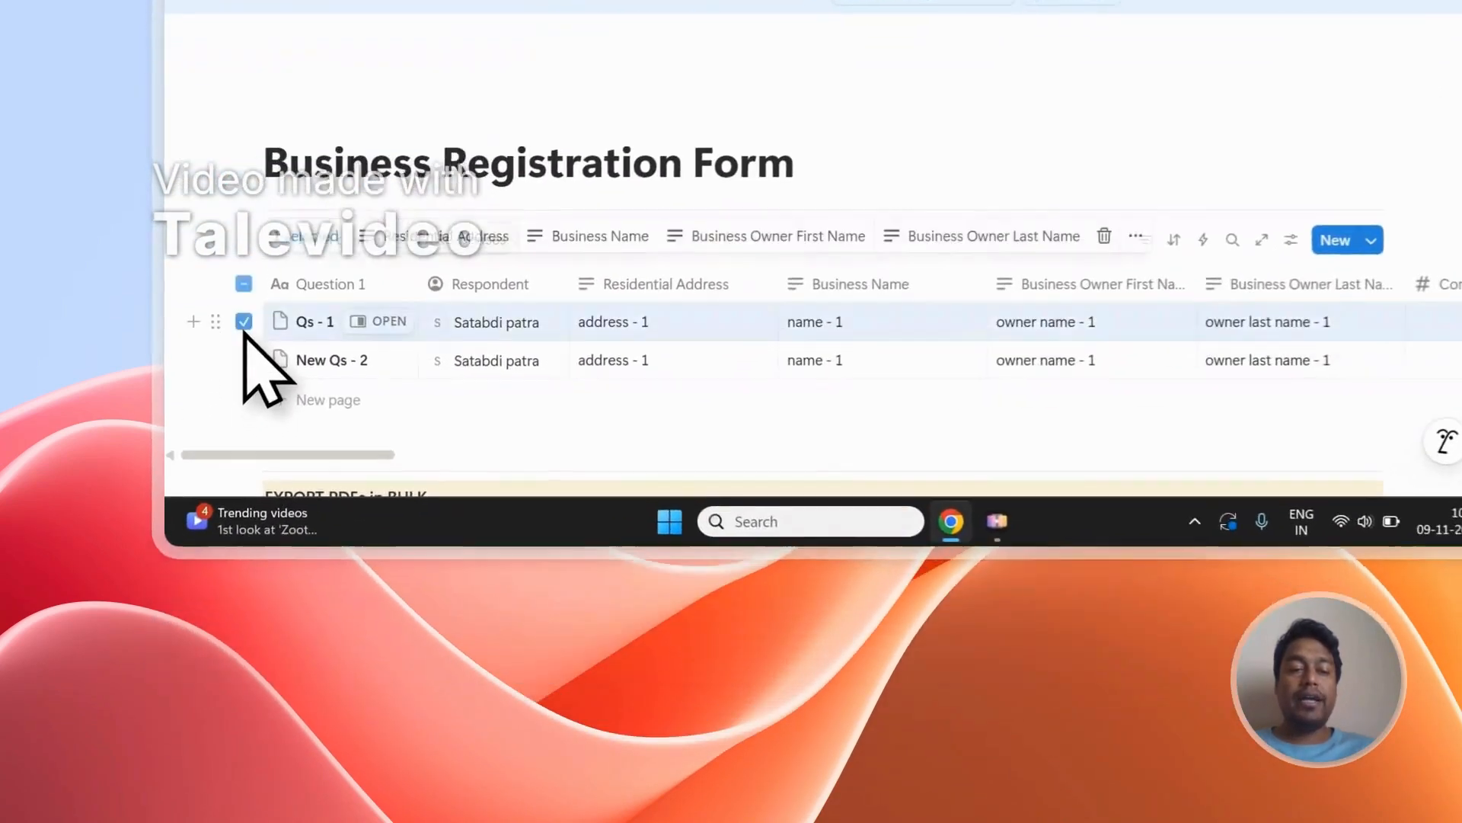
left_click(232, 539)
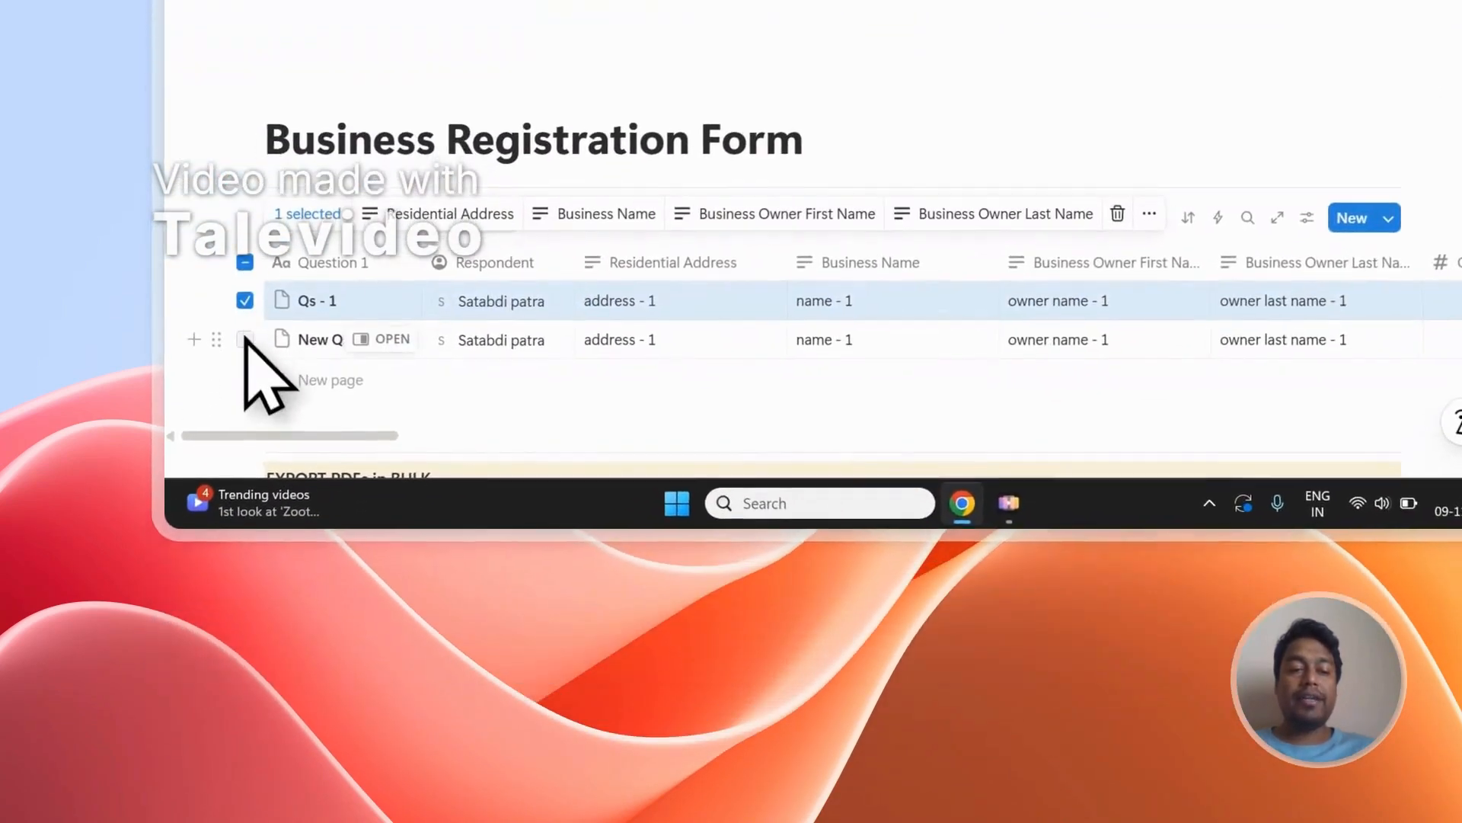
left_click(232, 572)
left_click(838, 149)
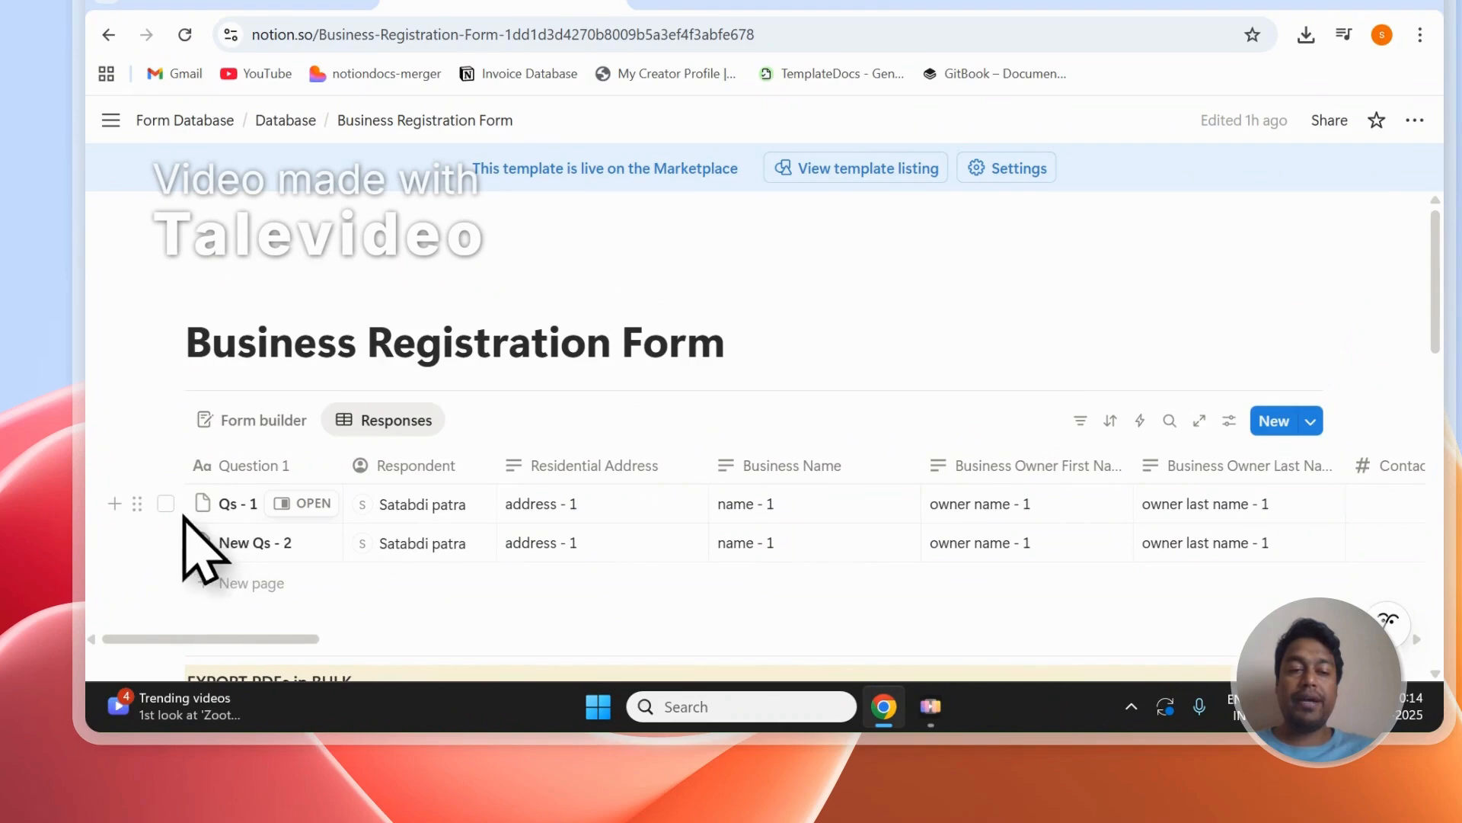
left_click(165, 503)
left_click(165, 543)
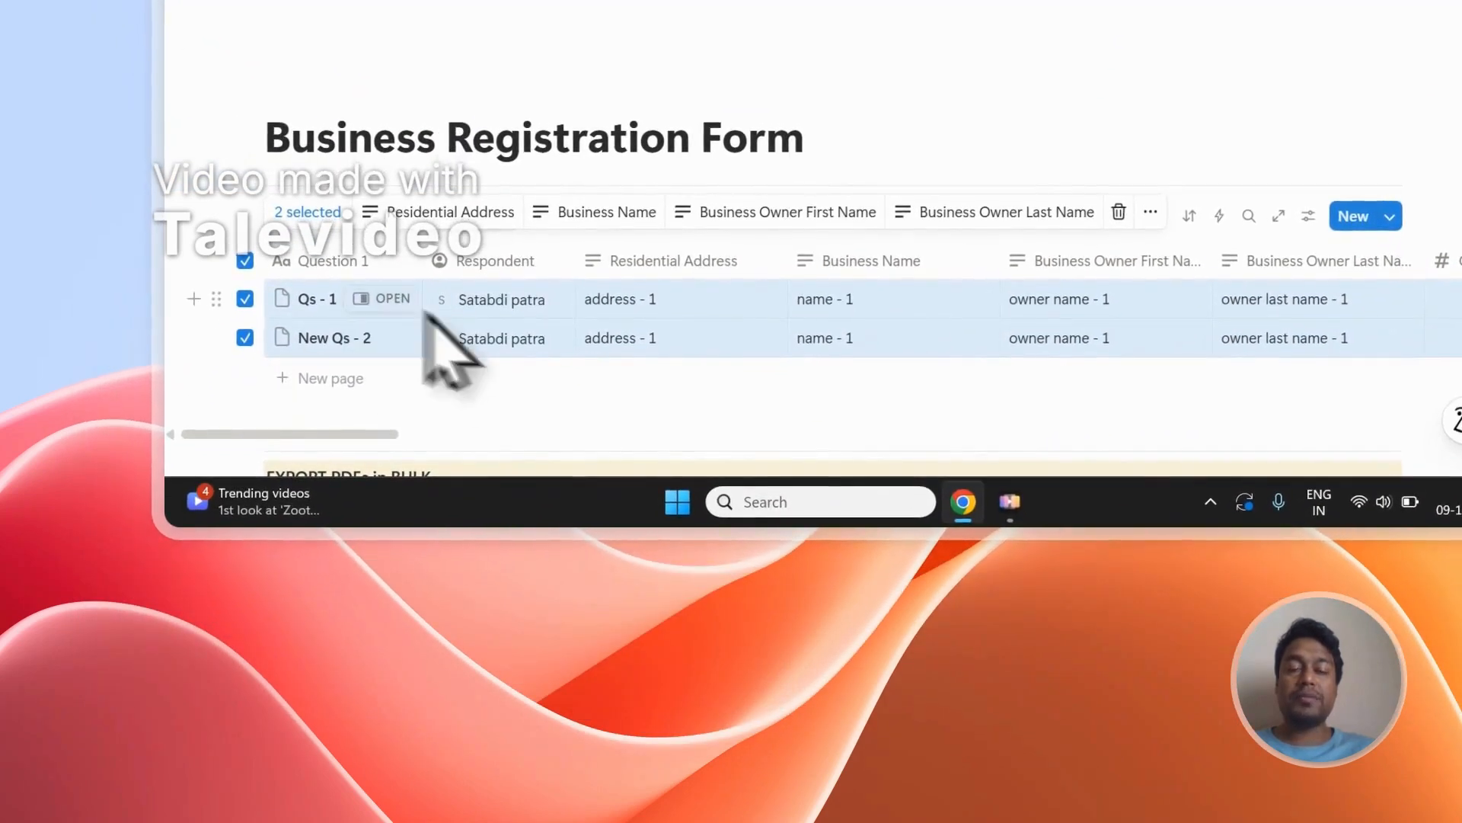
left_click(808, 150)
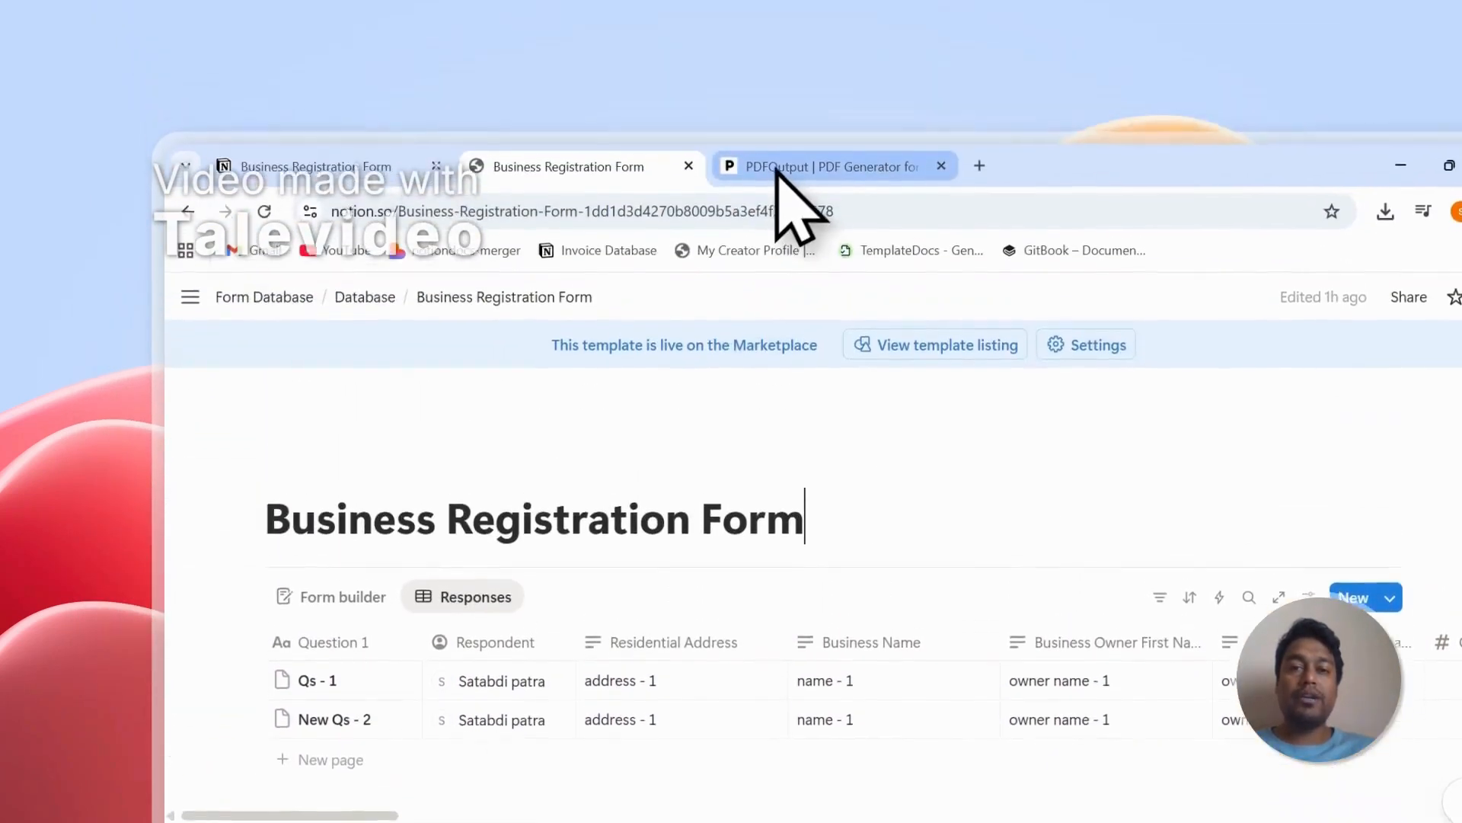
- Switch to the PDFOutput website and read its headline about generating PDFs from Google Docs with a Notion database
left_click(777, 169)
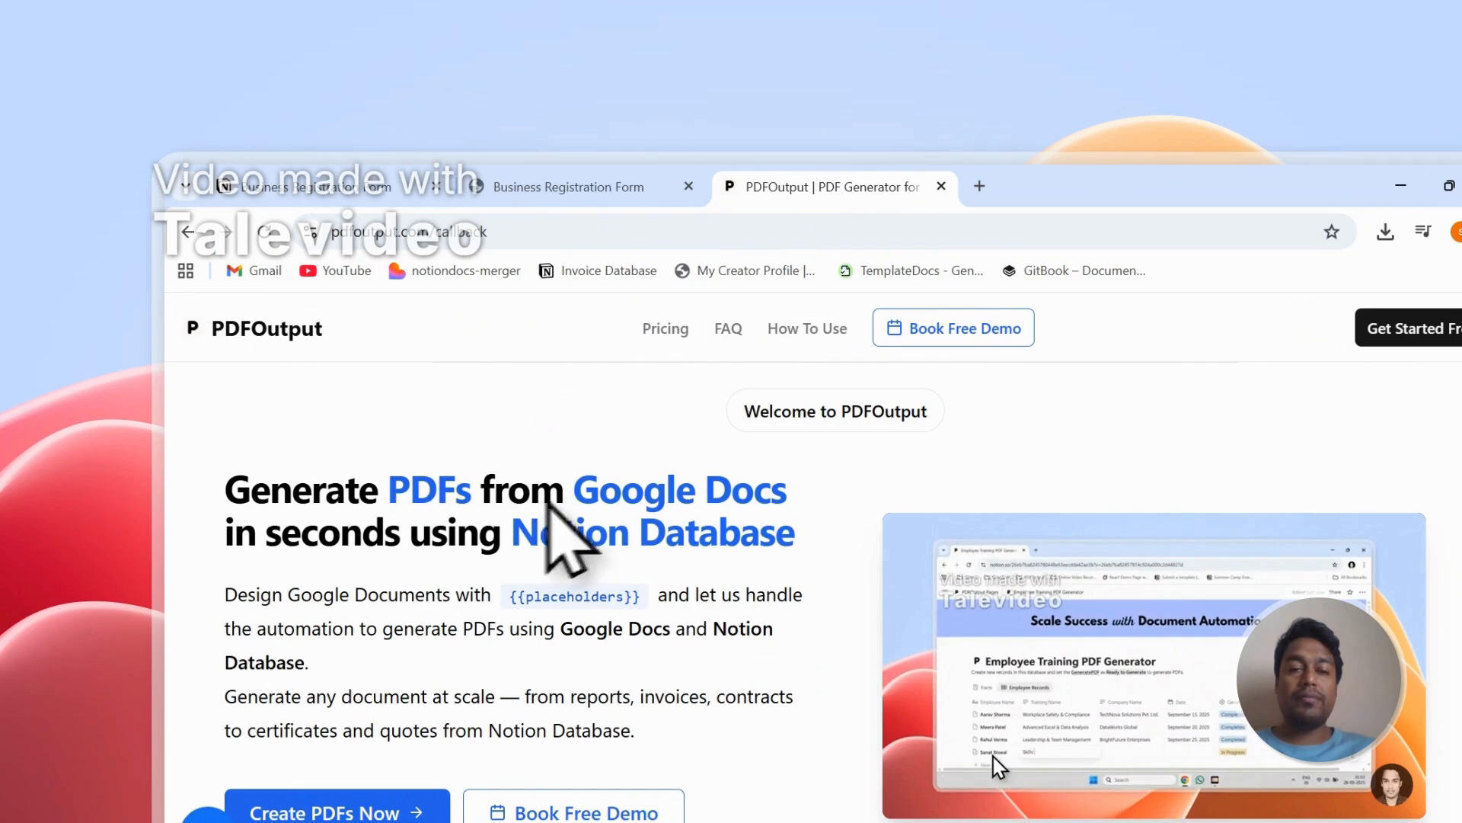
double_click(531, 539)
left_click_drag(531, 540, 747, 533)
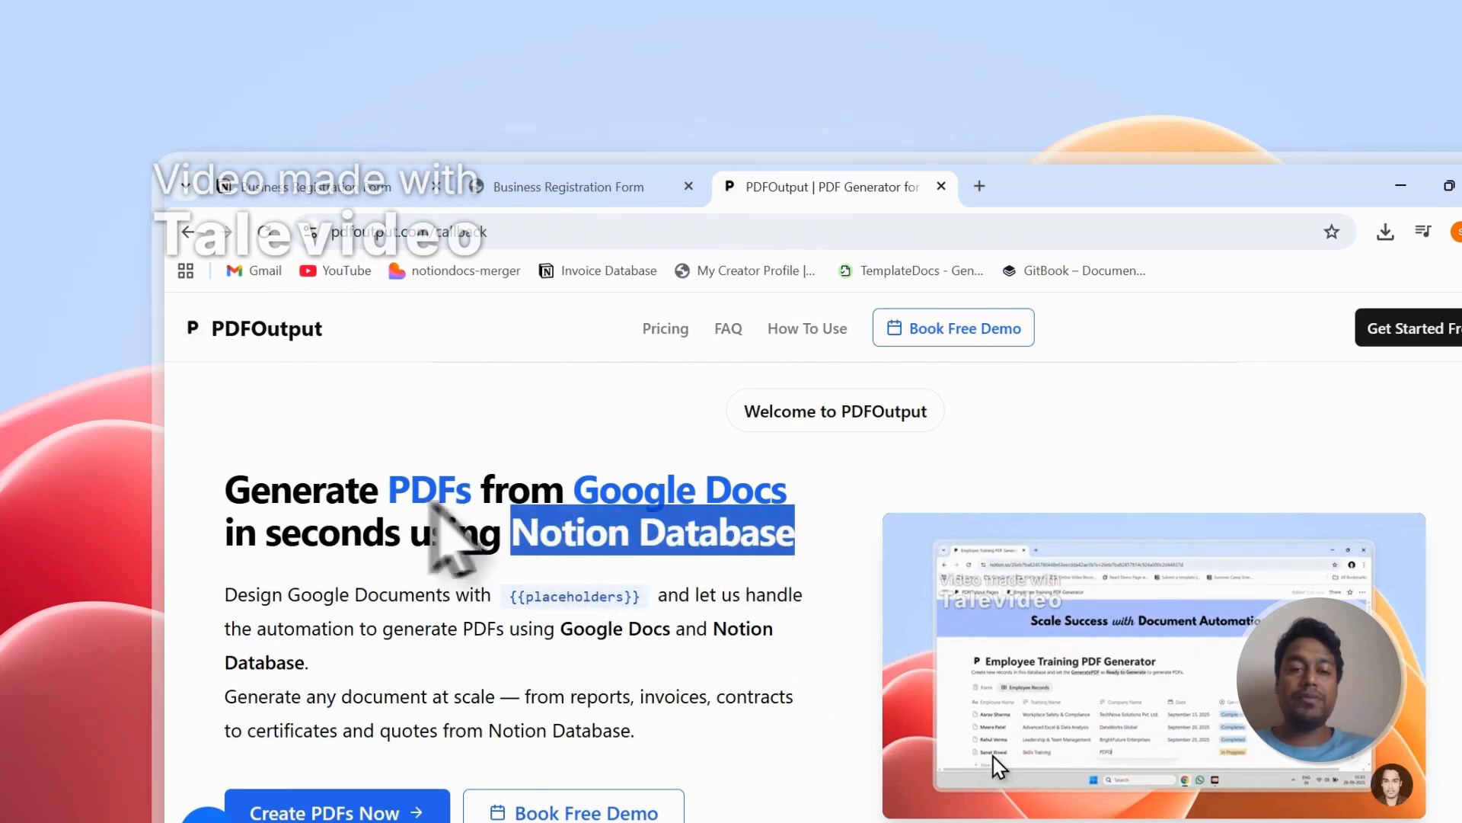
left_click_drag(577, 493, 724, 497)
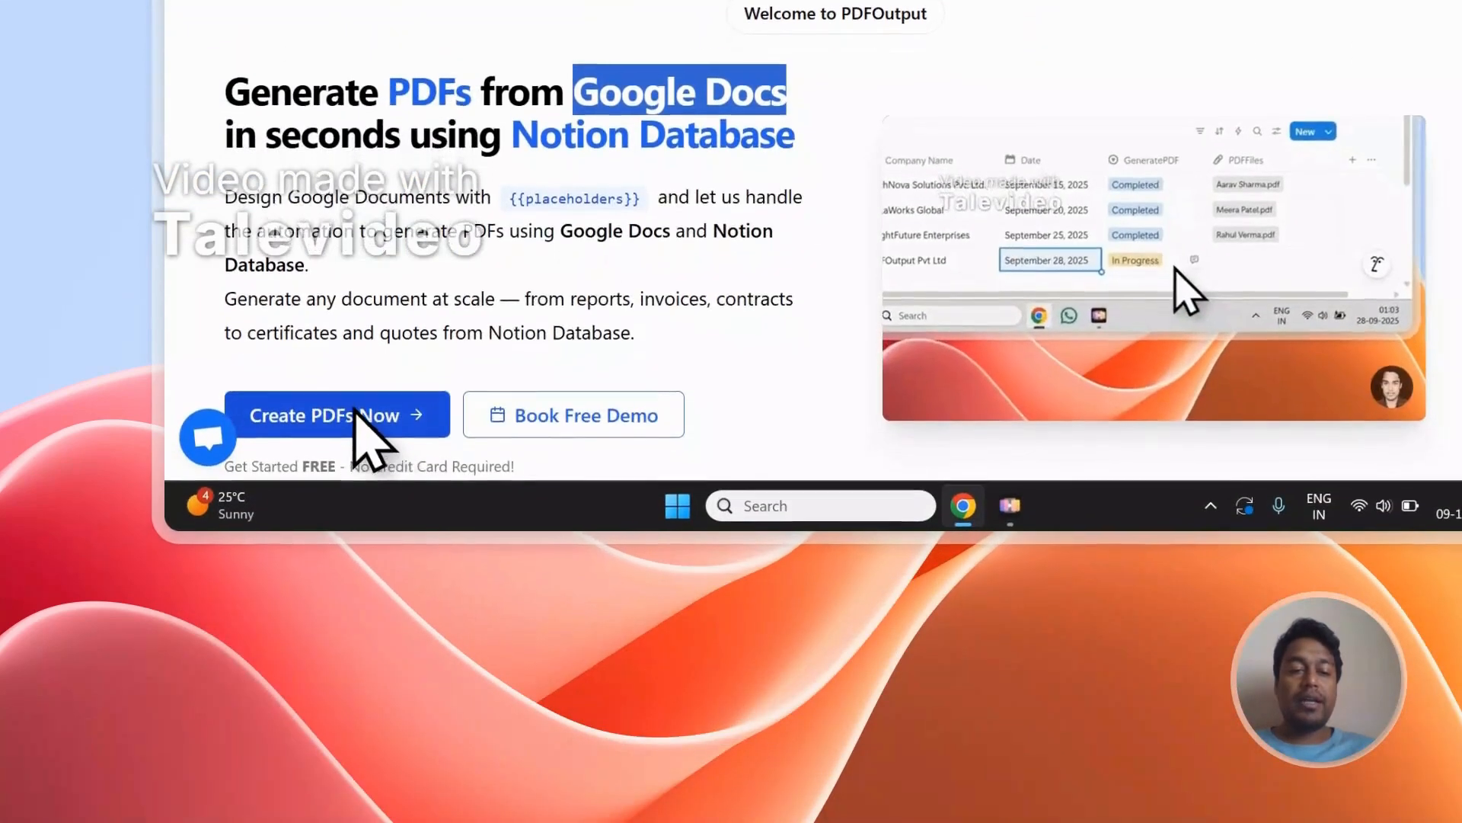
- Start creating PDFs in PDFOutput and sign in with the third listed Google account
left_click(379, 811)
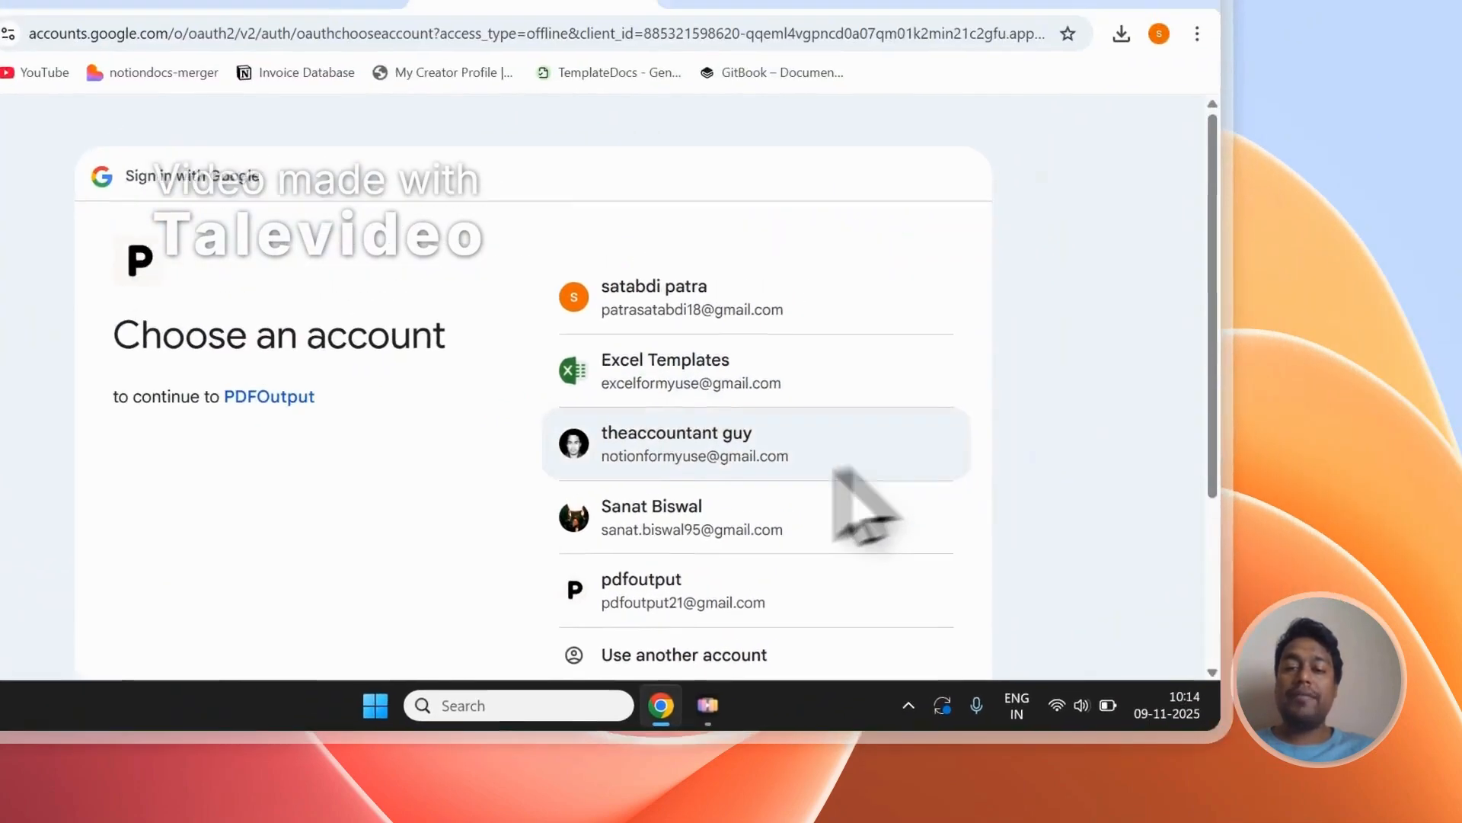
left_click(1150, 258)
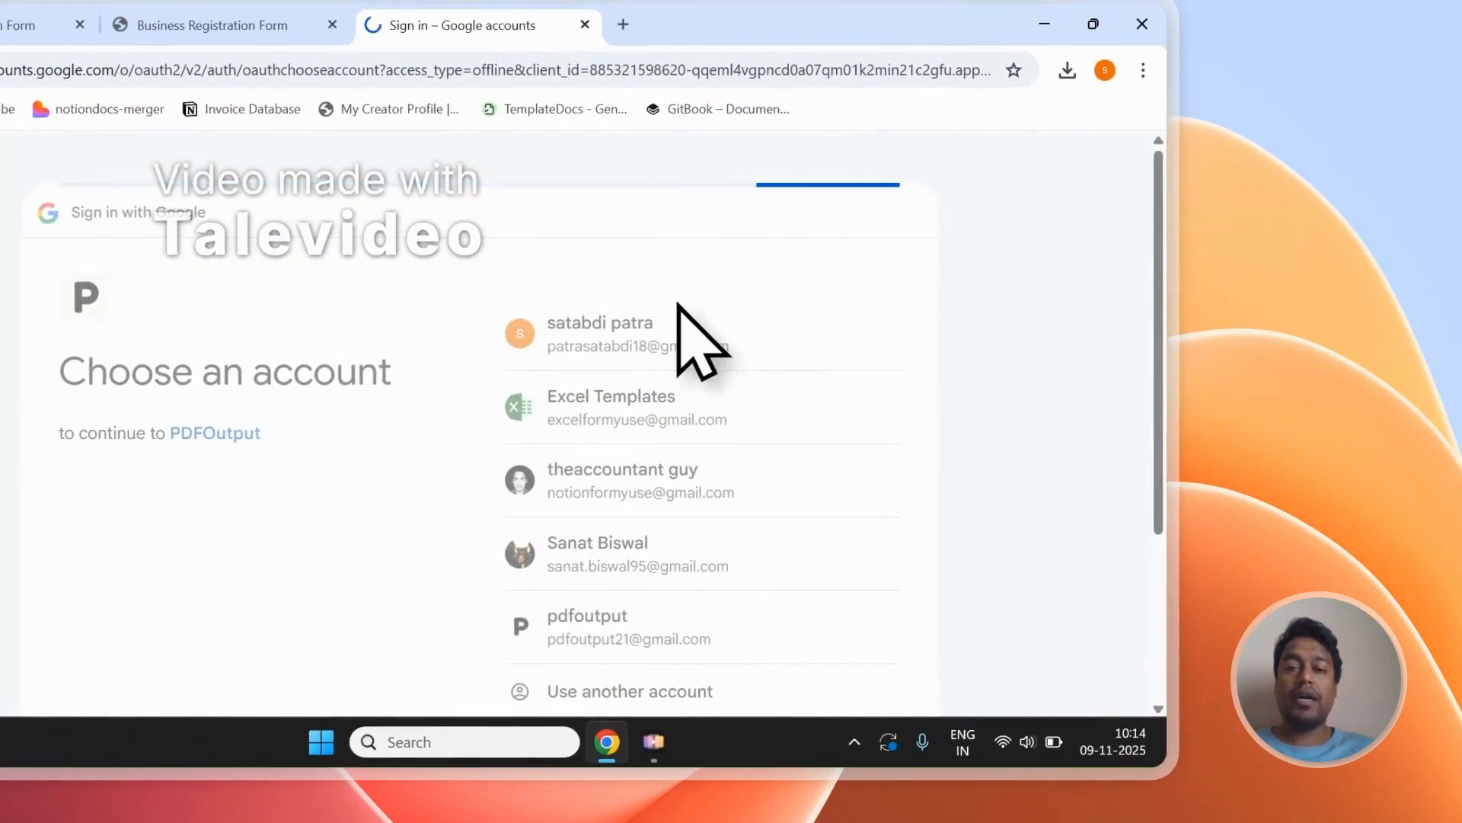
left_click(830, 560)
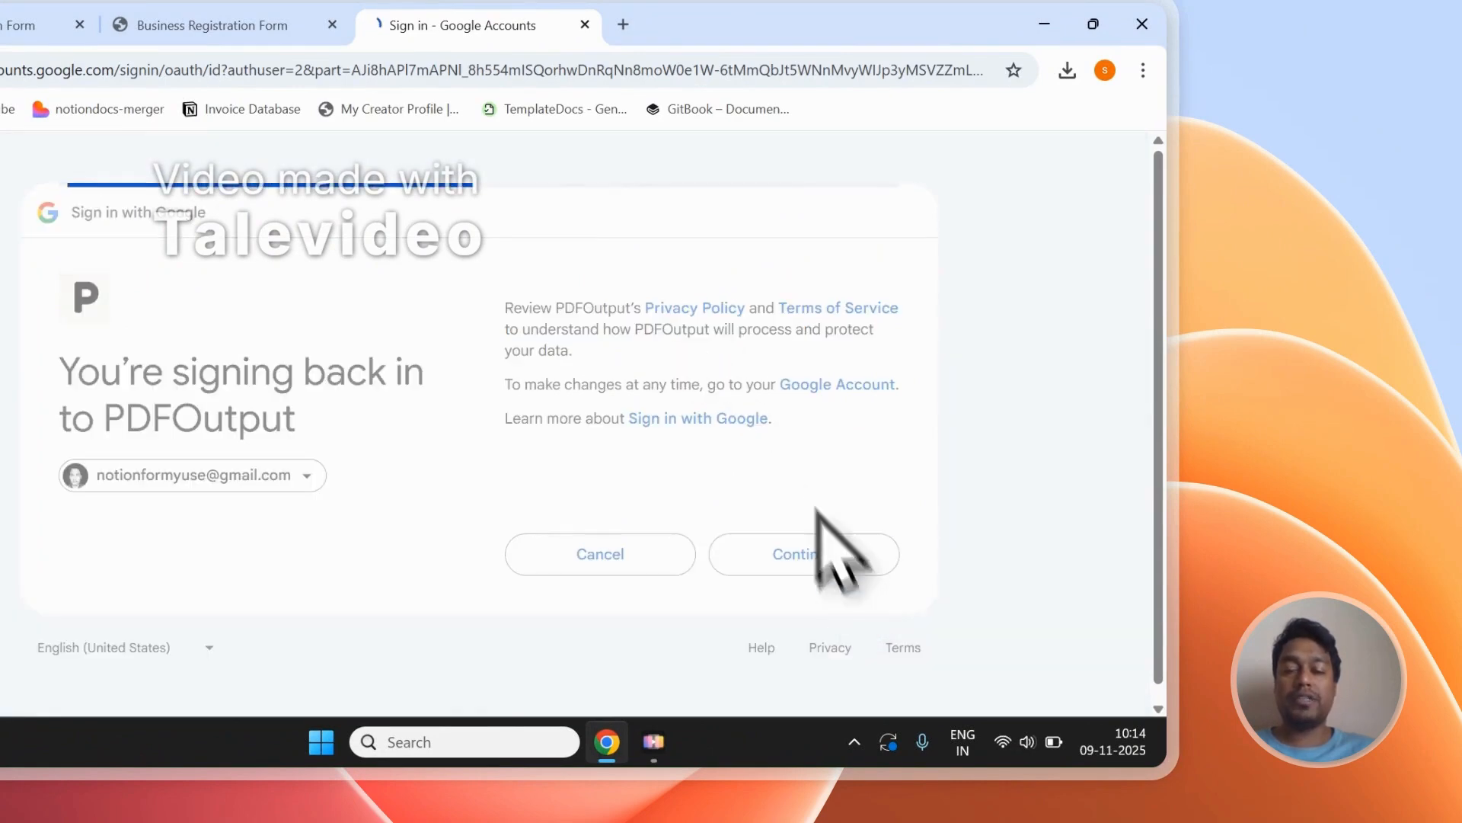
left_click(806, 689)
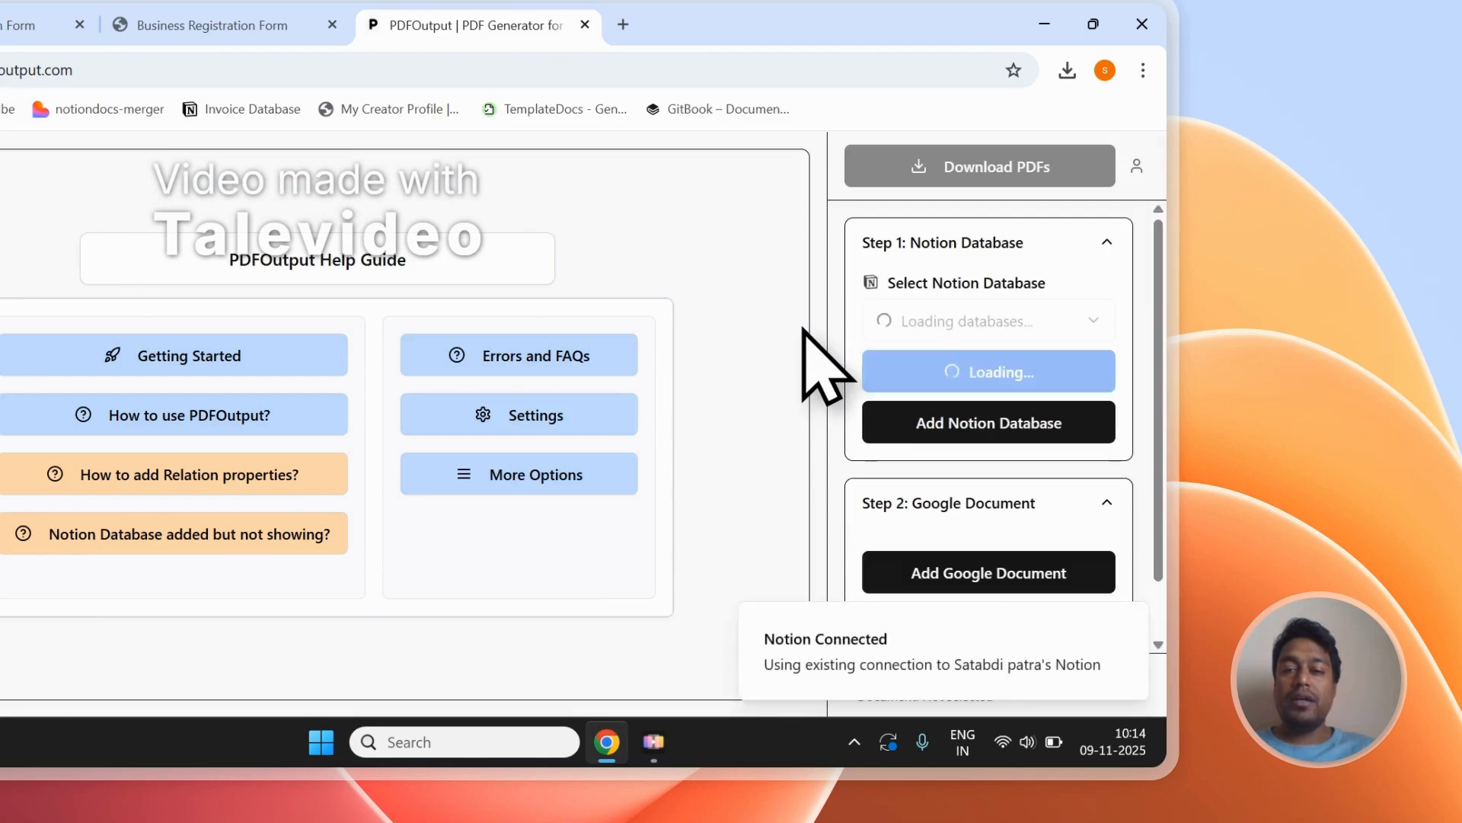
- Collapse the setup sections, then reopen Step 1: Notion Database and start adding a Notion database
left_click(937, 256)
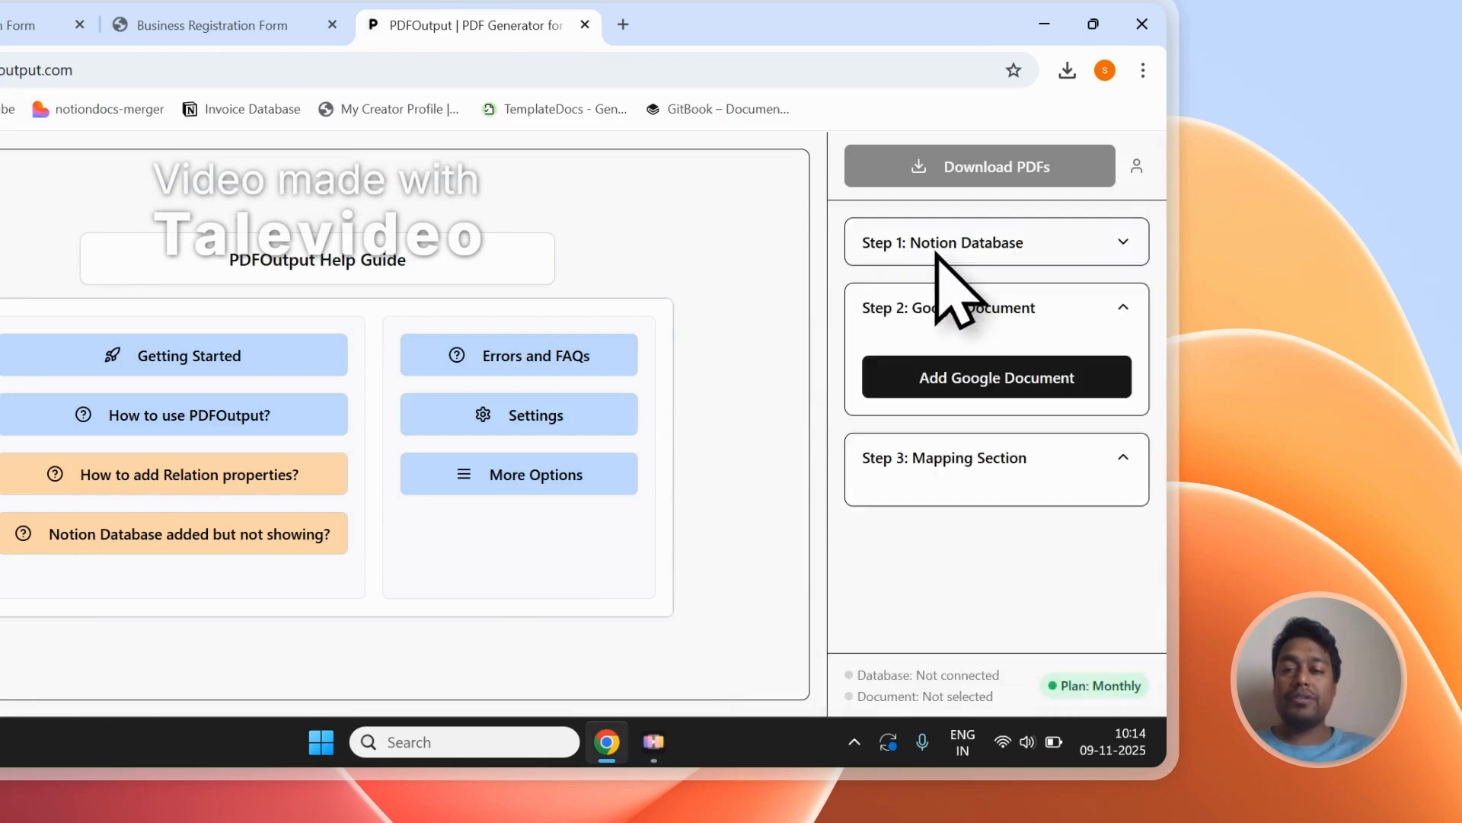
left_click(943, 303)
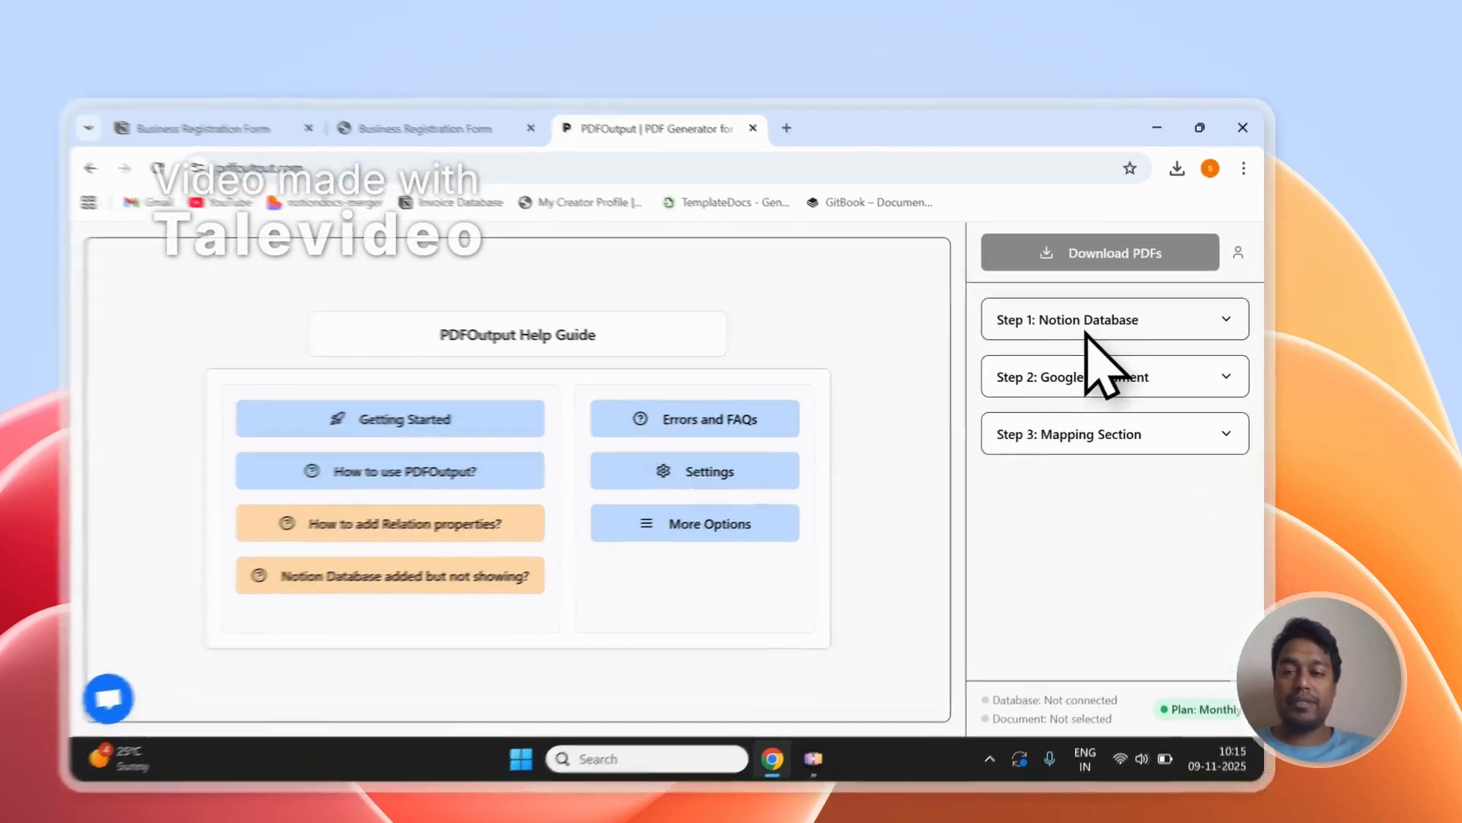
left_click(1128, 299)
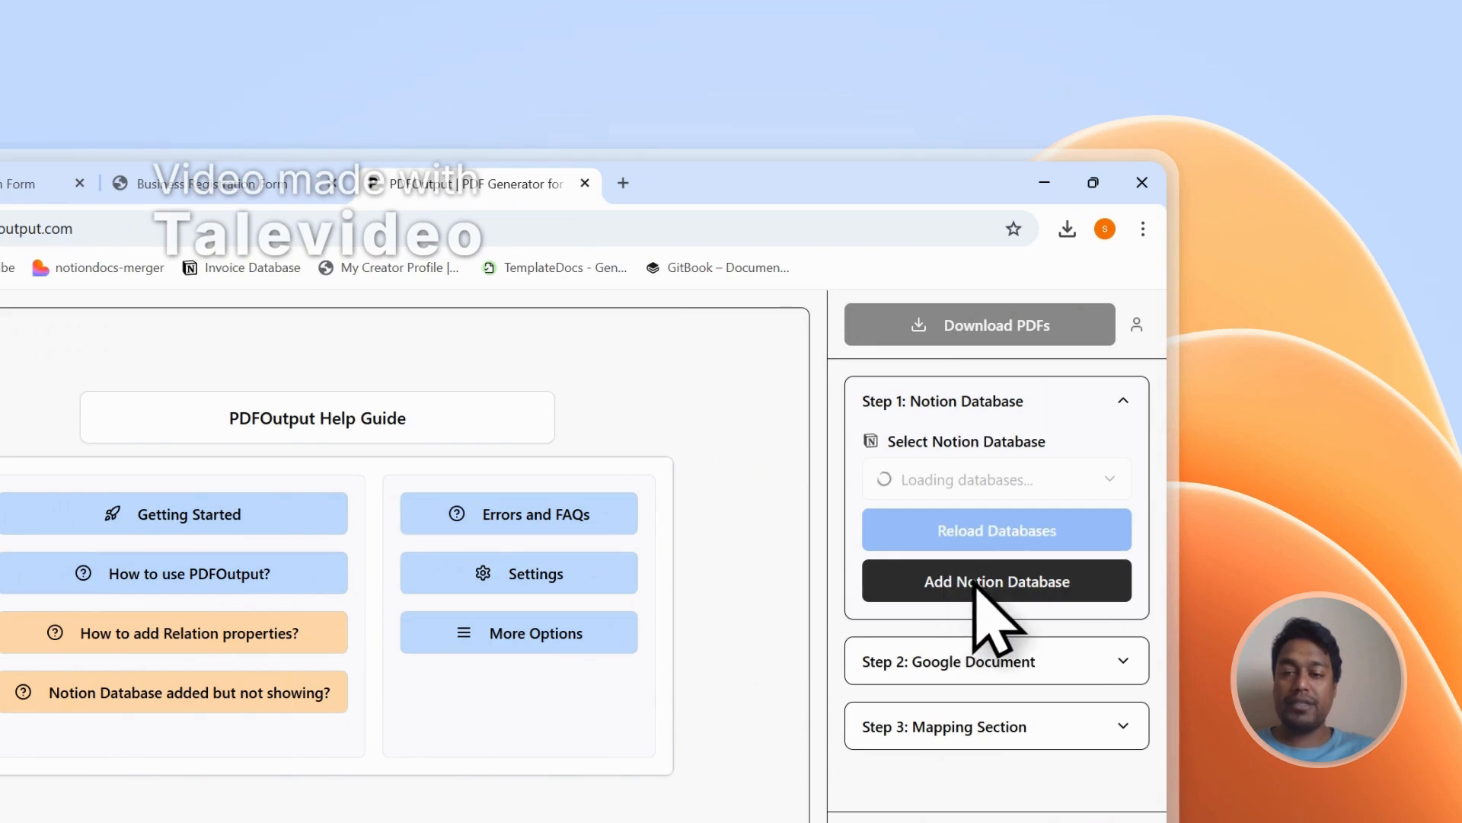
left_click(975, 583)
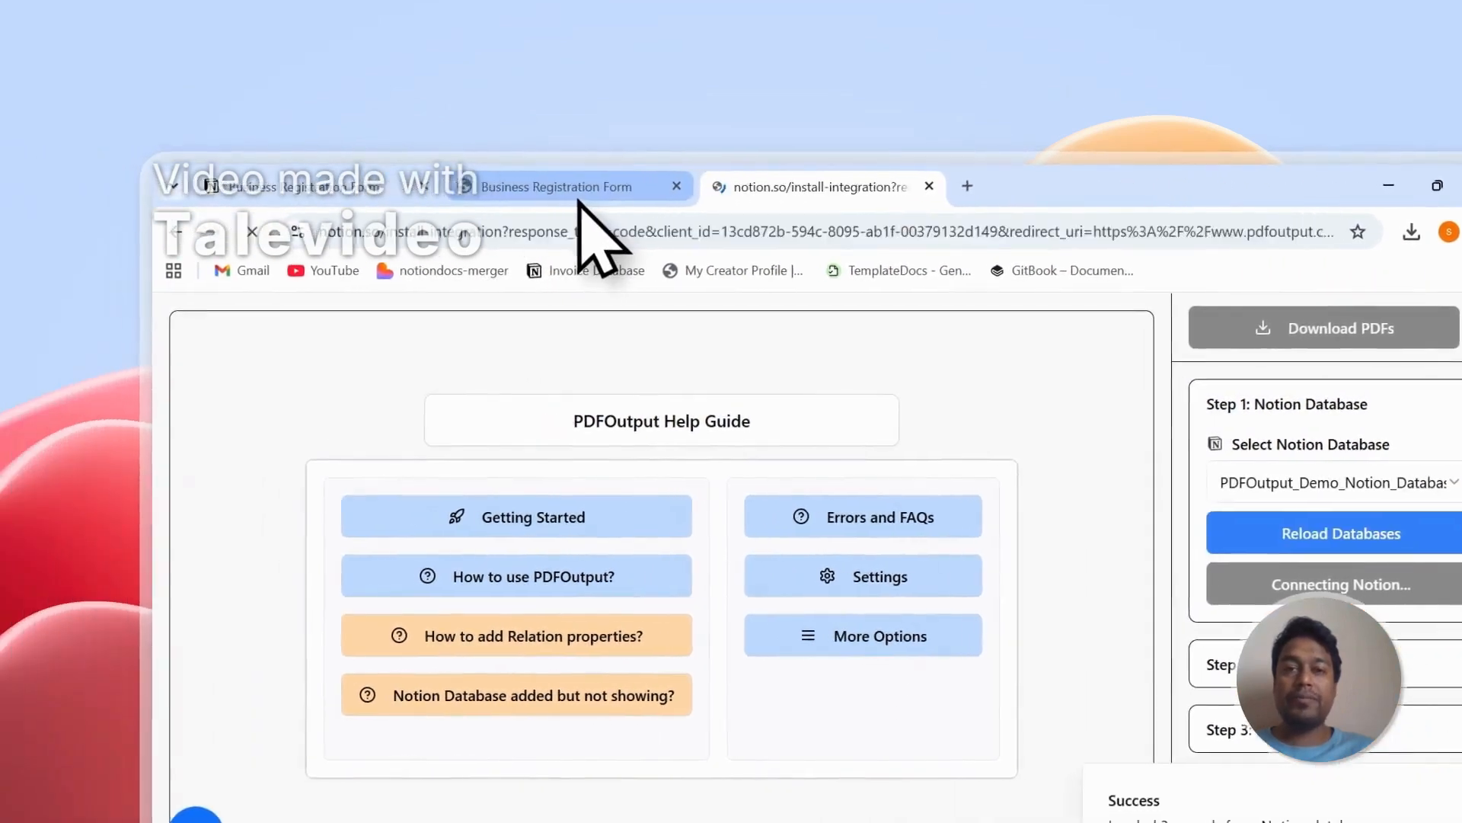
- Copy the title "Business Registration Form" from the Notion database page
left_click(577, 199)
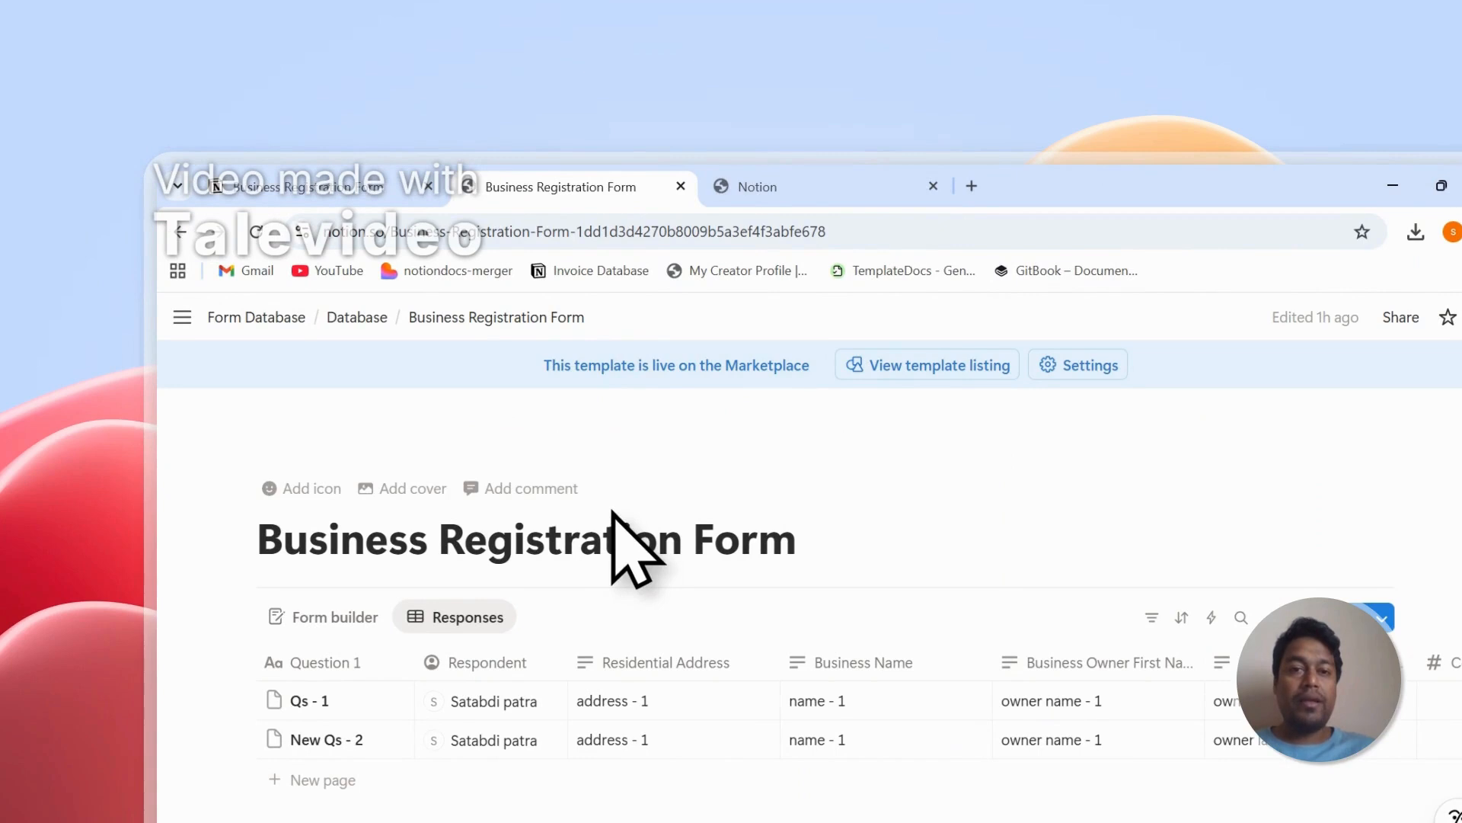
left_click_drag(800, 543, 291, 543)
key("ctrl+c")
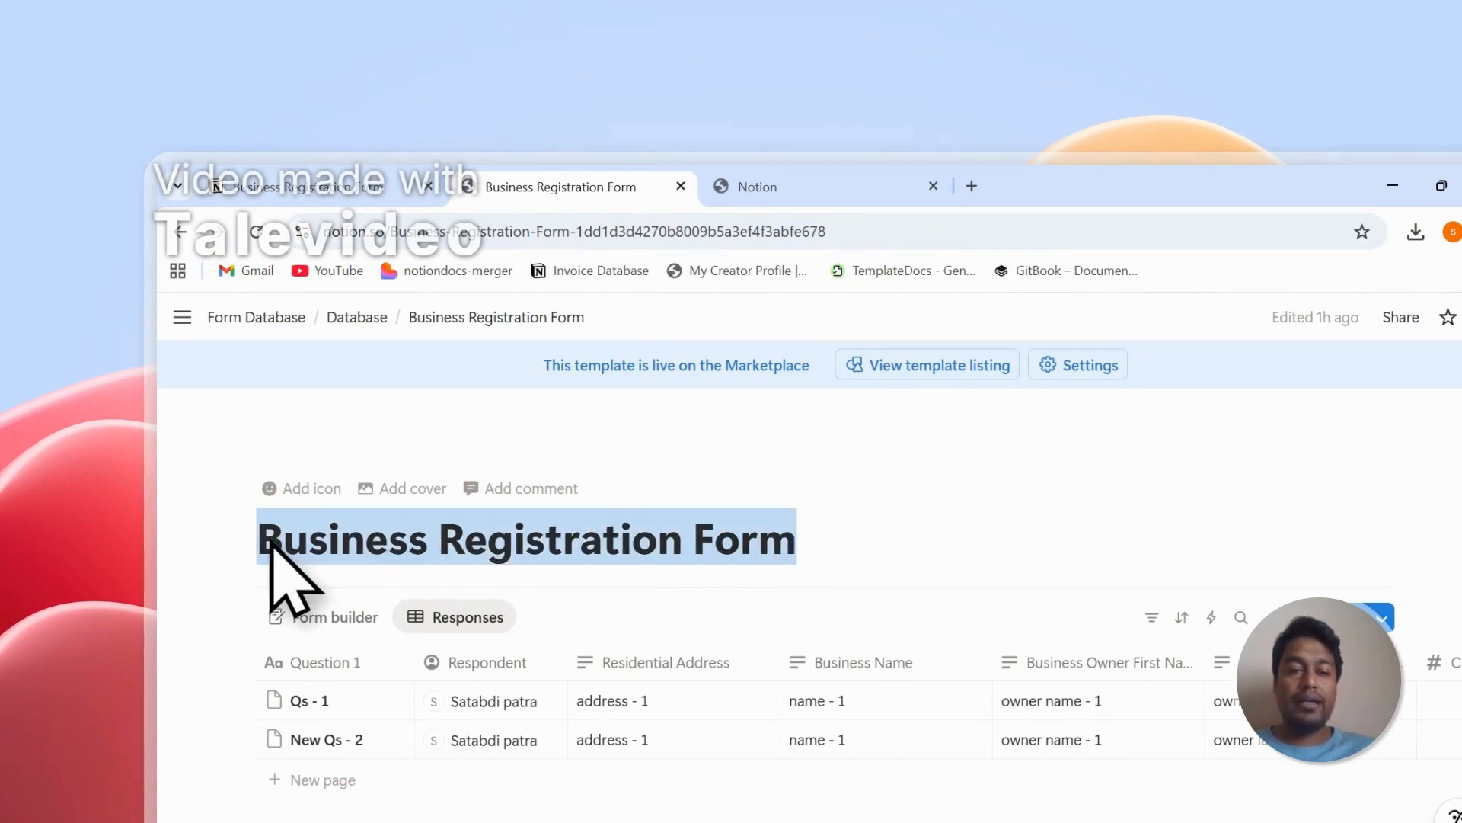
right_click(554, 542)
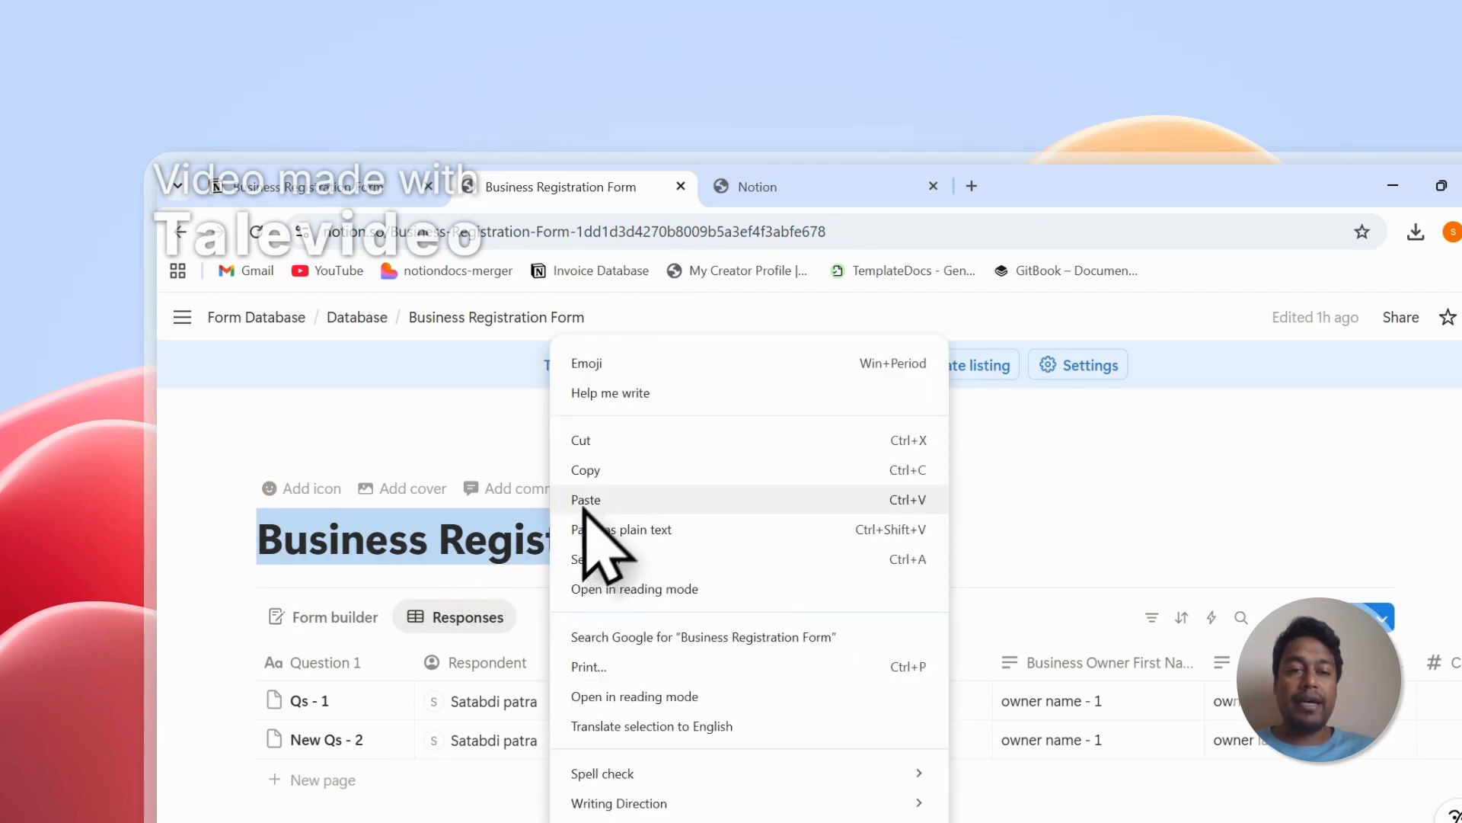
left_click(587, 475)
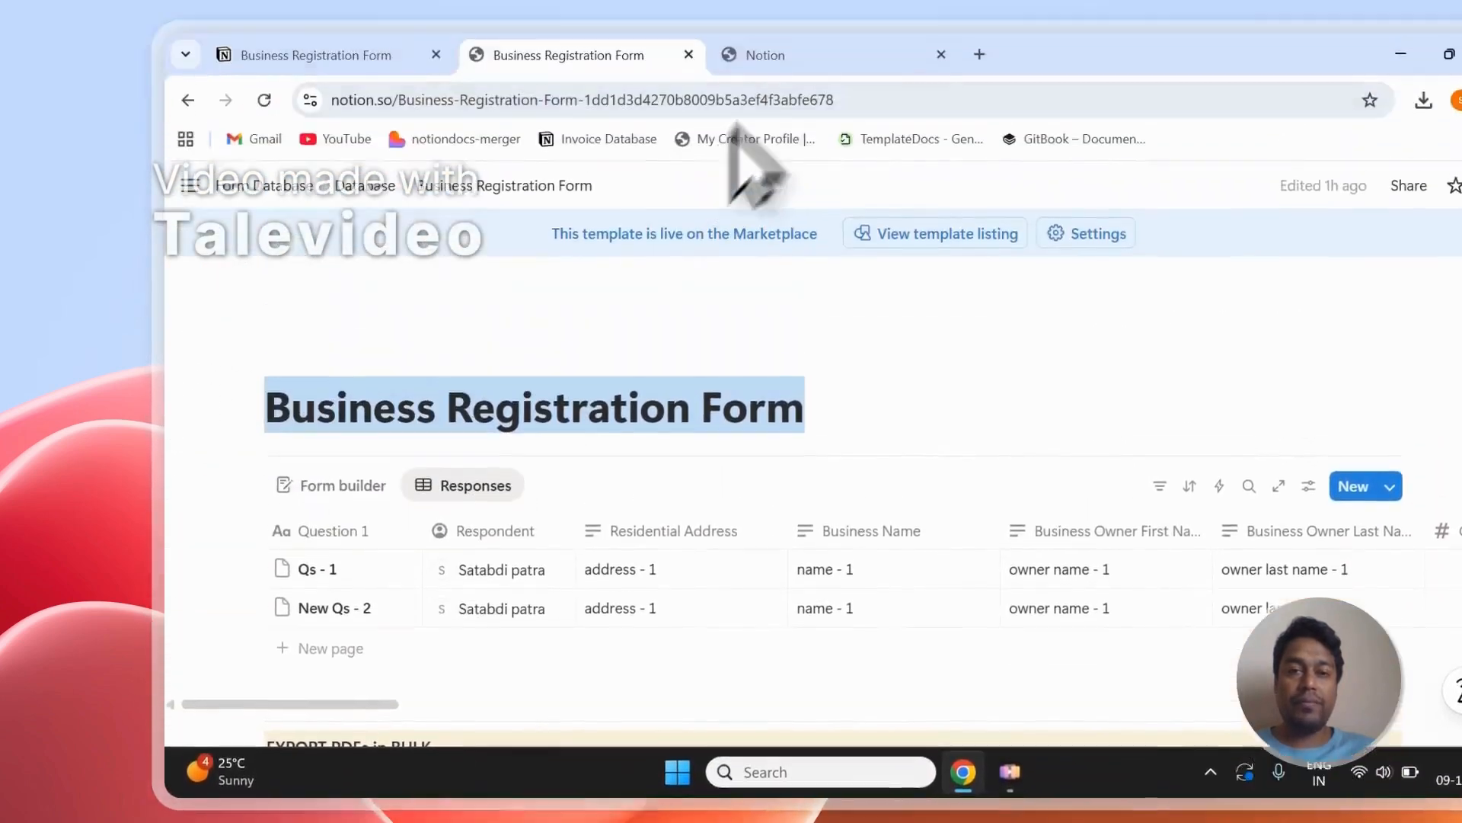
- Return to the PDFOutput connection request and choose to select the Notion pages to share
left_click(778, 156)
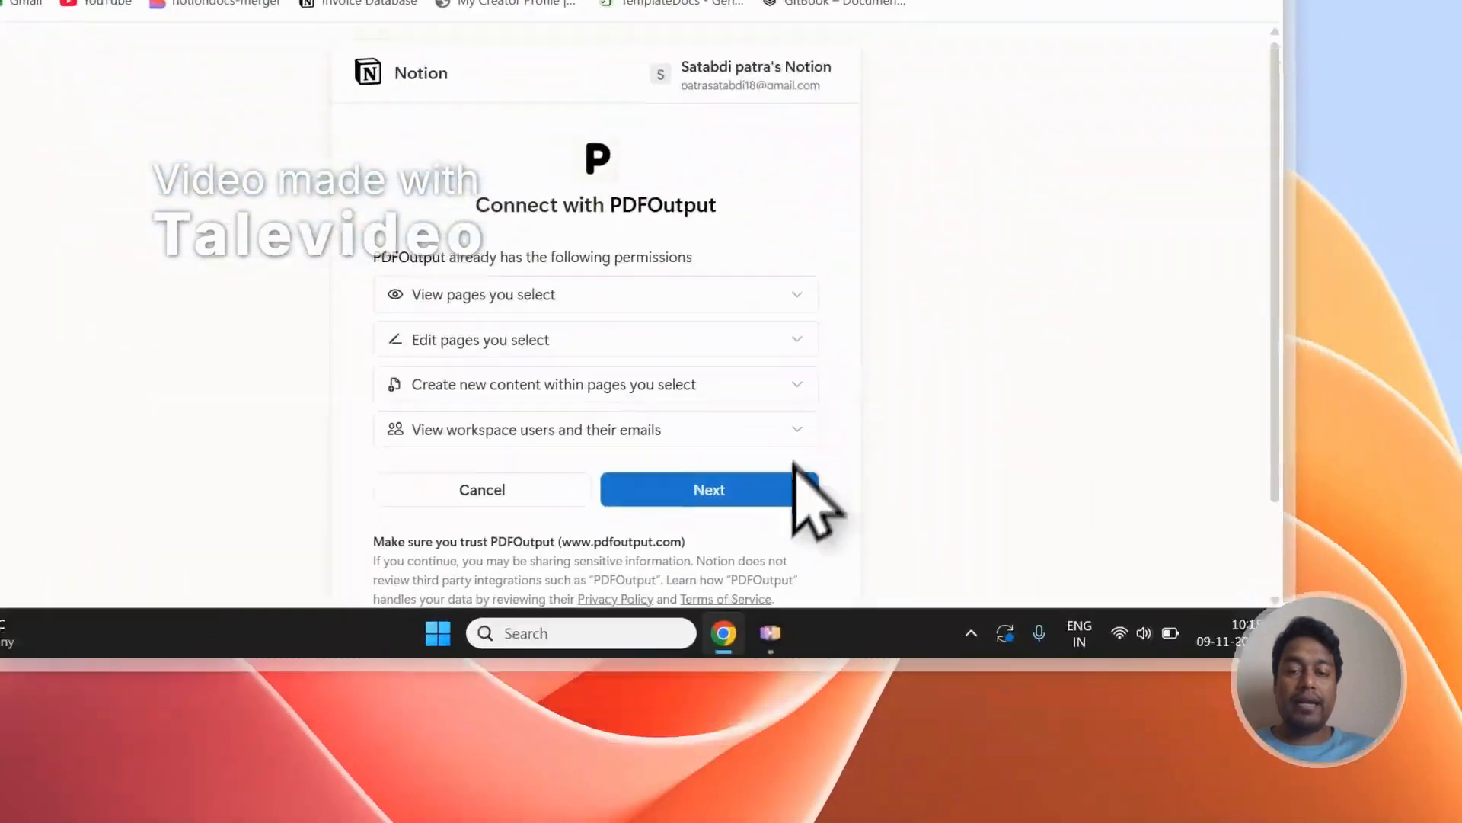
left_click(796, 488)
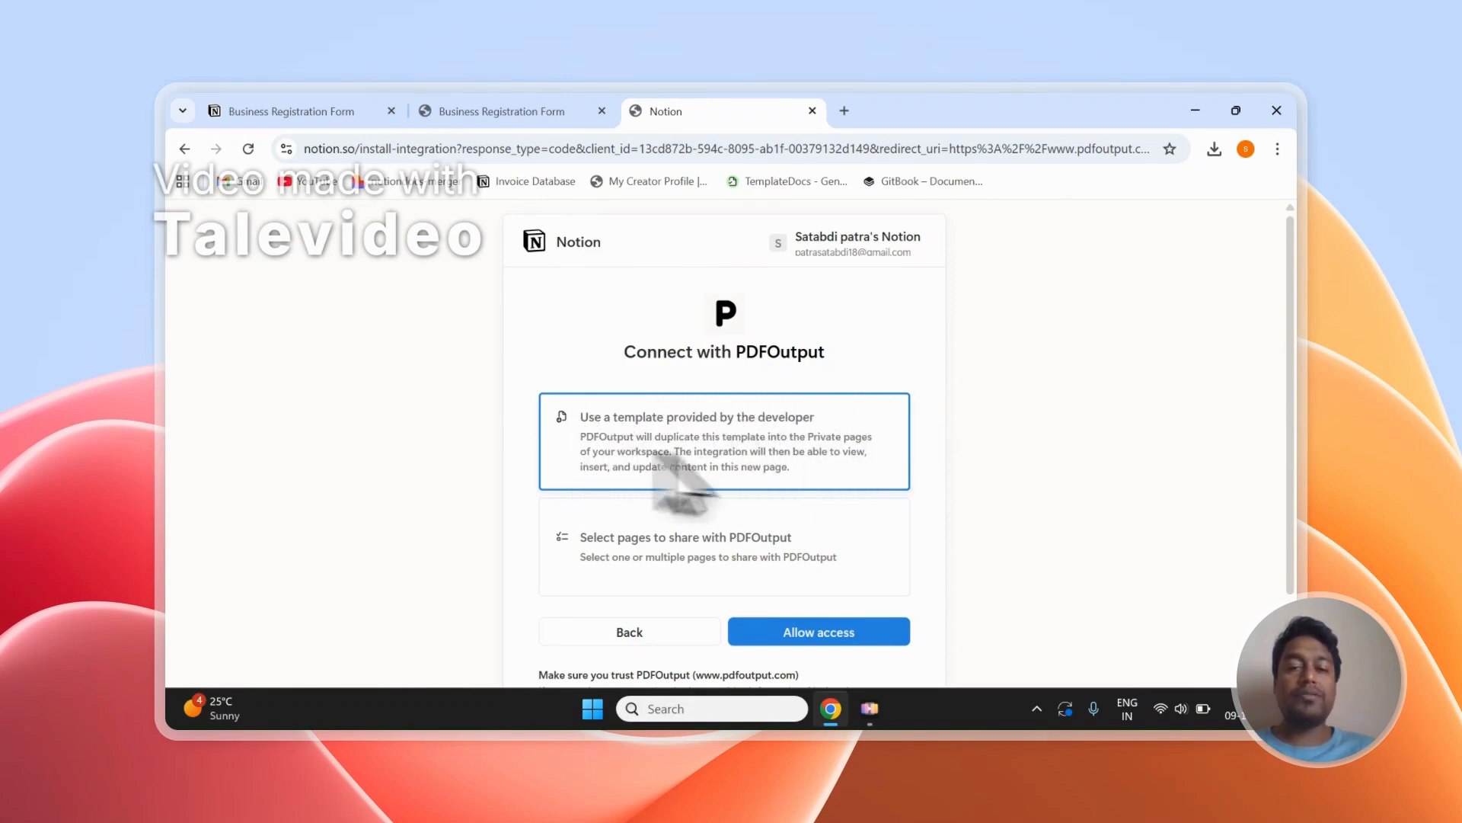
left_click(665, 521)
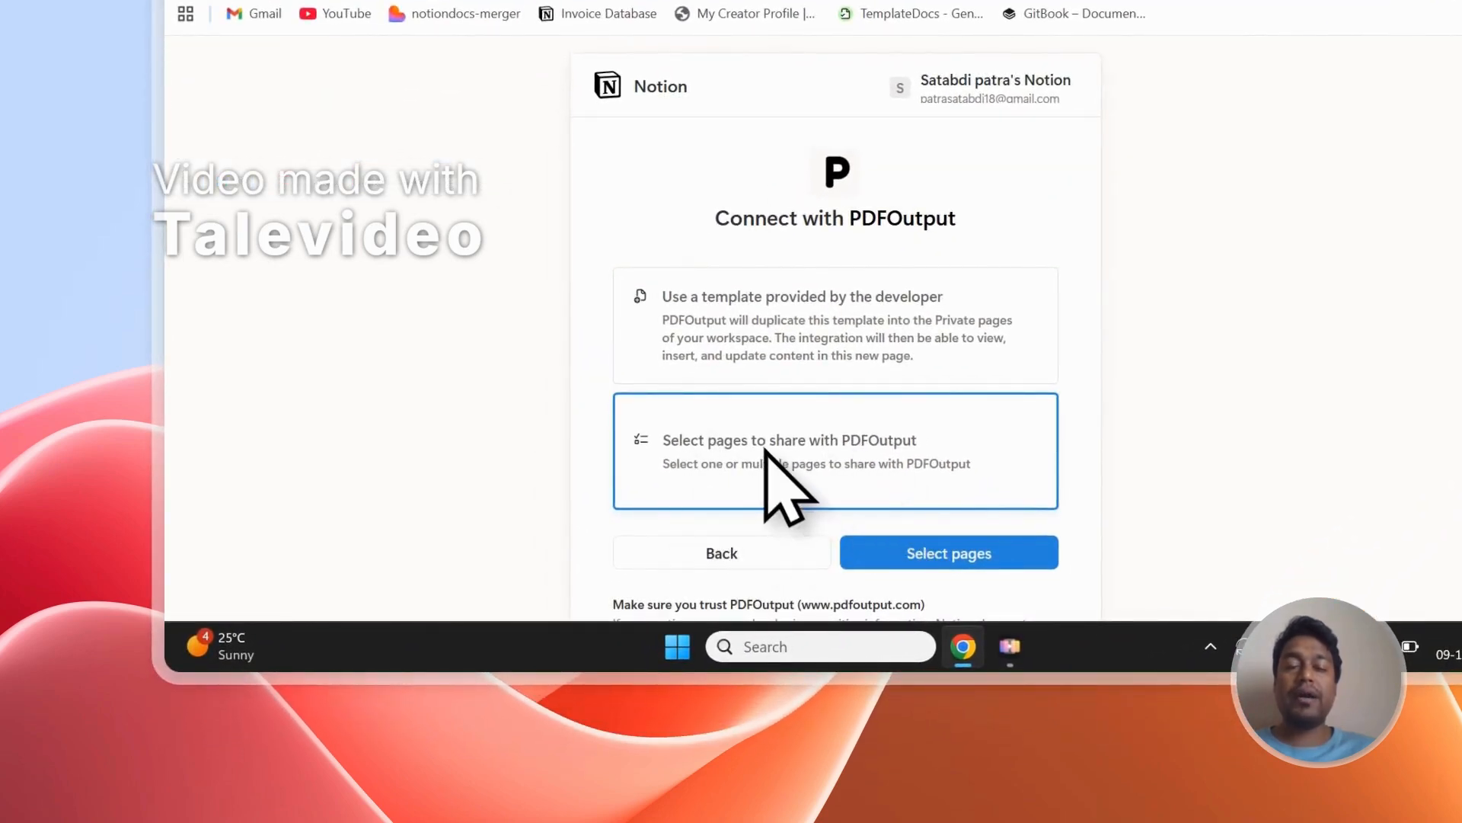
left_click(972, 562)
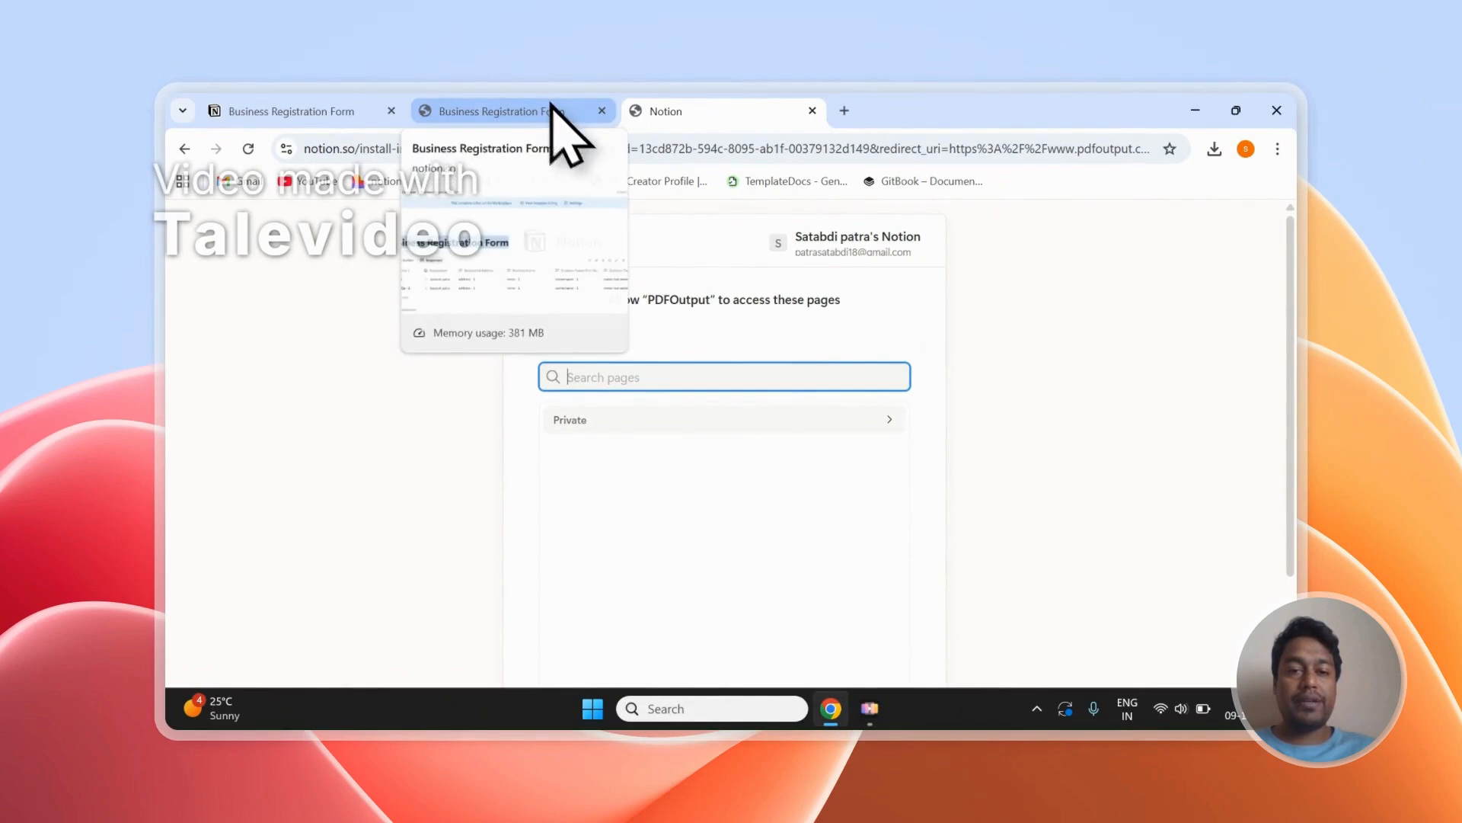
- Search the pages for "Business Registration Form" and add the first page located under Form Database / Database
right_click(597, 377)
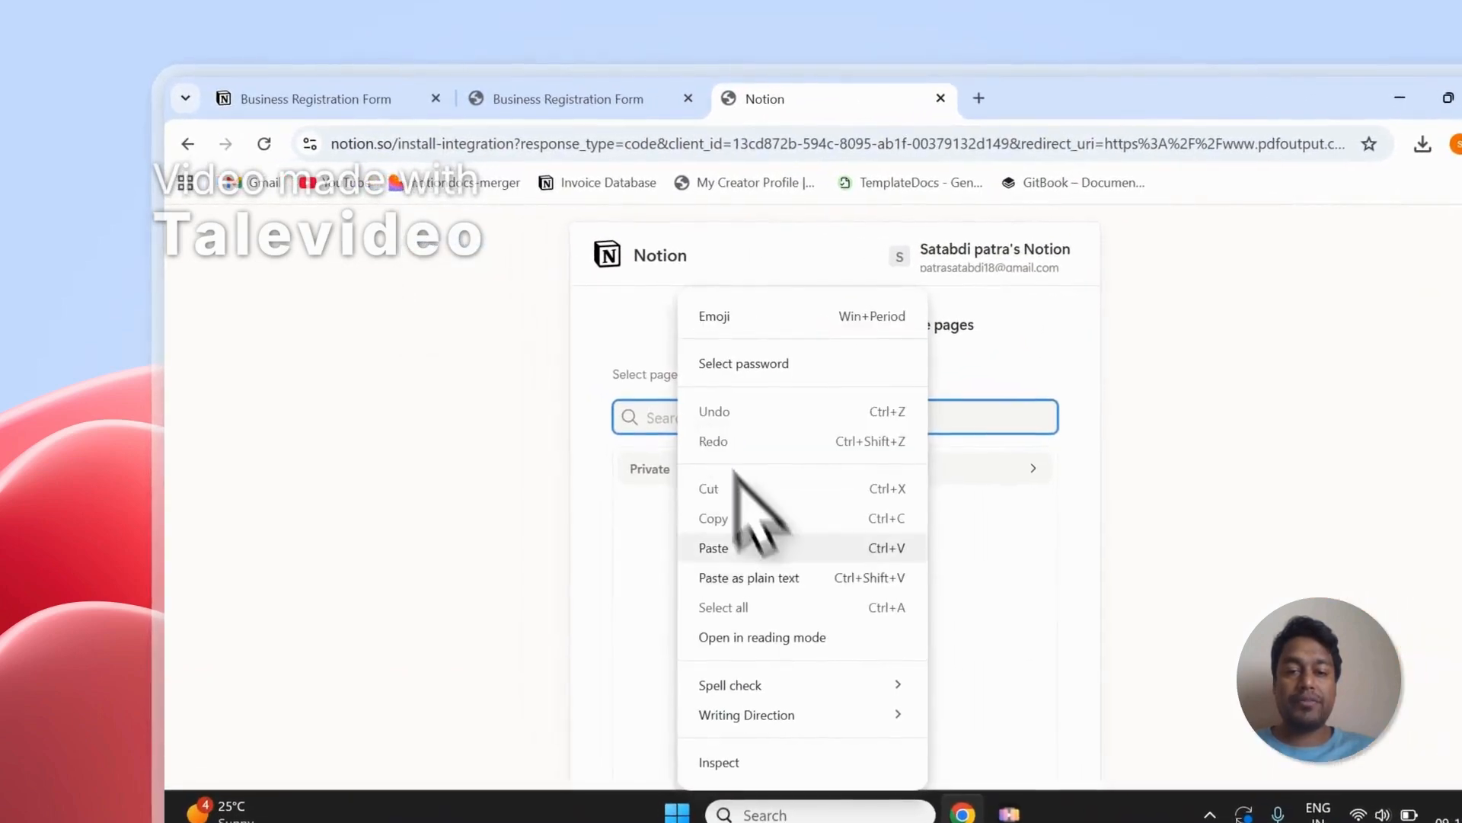
left_click(754, 545)
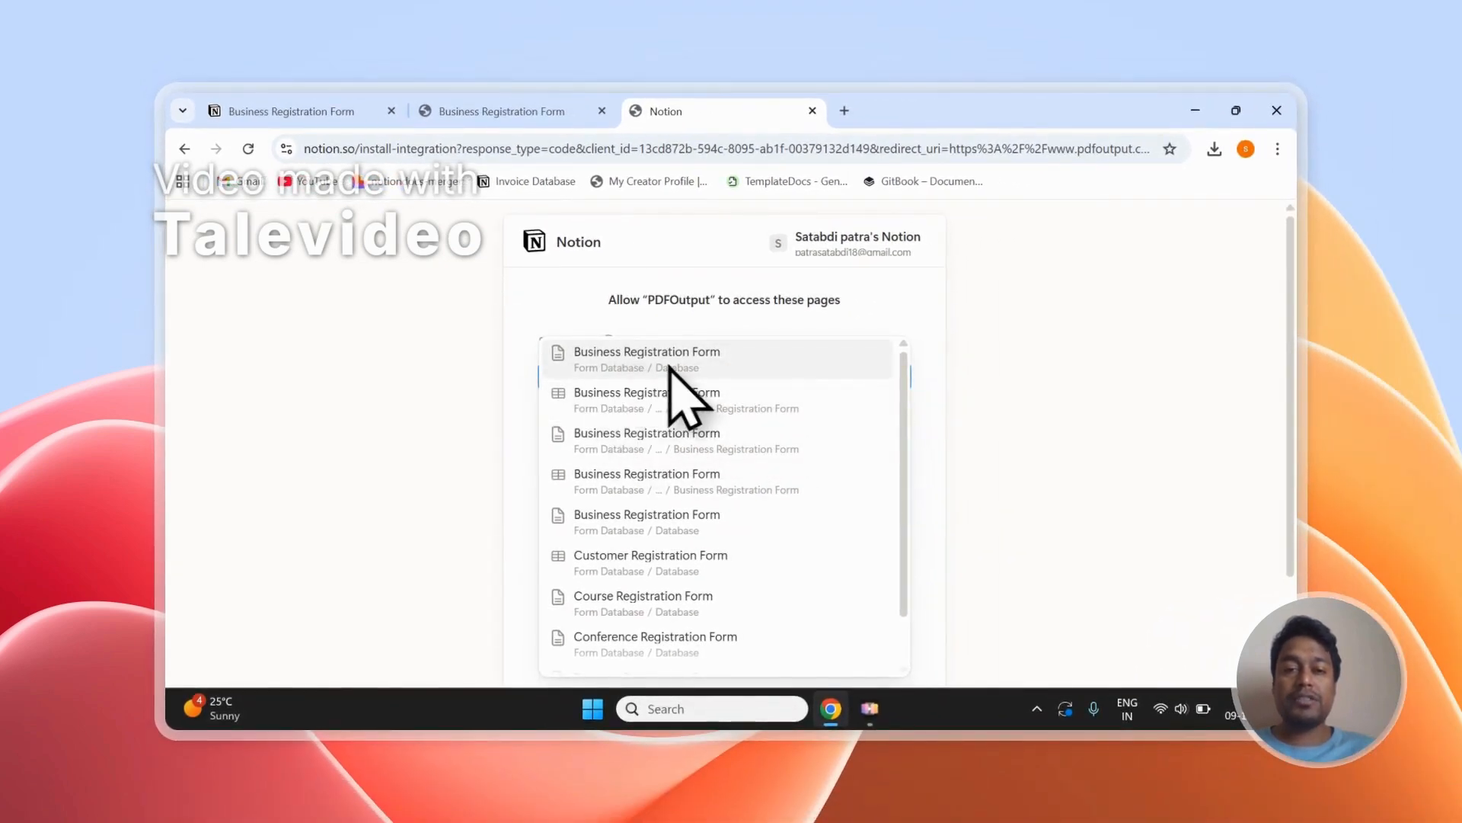
left_click(673, 362)
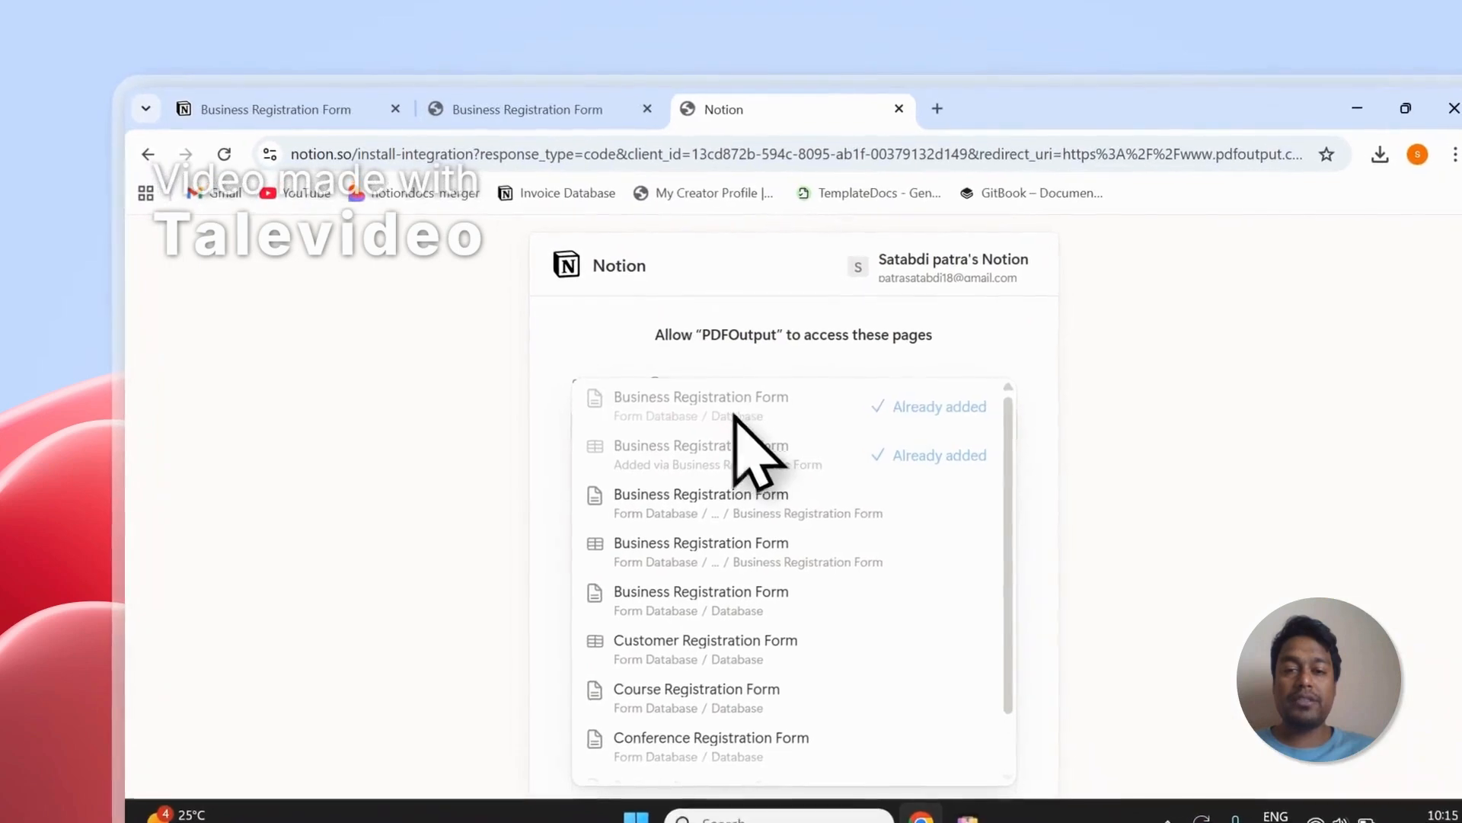
left_click(941, 373)
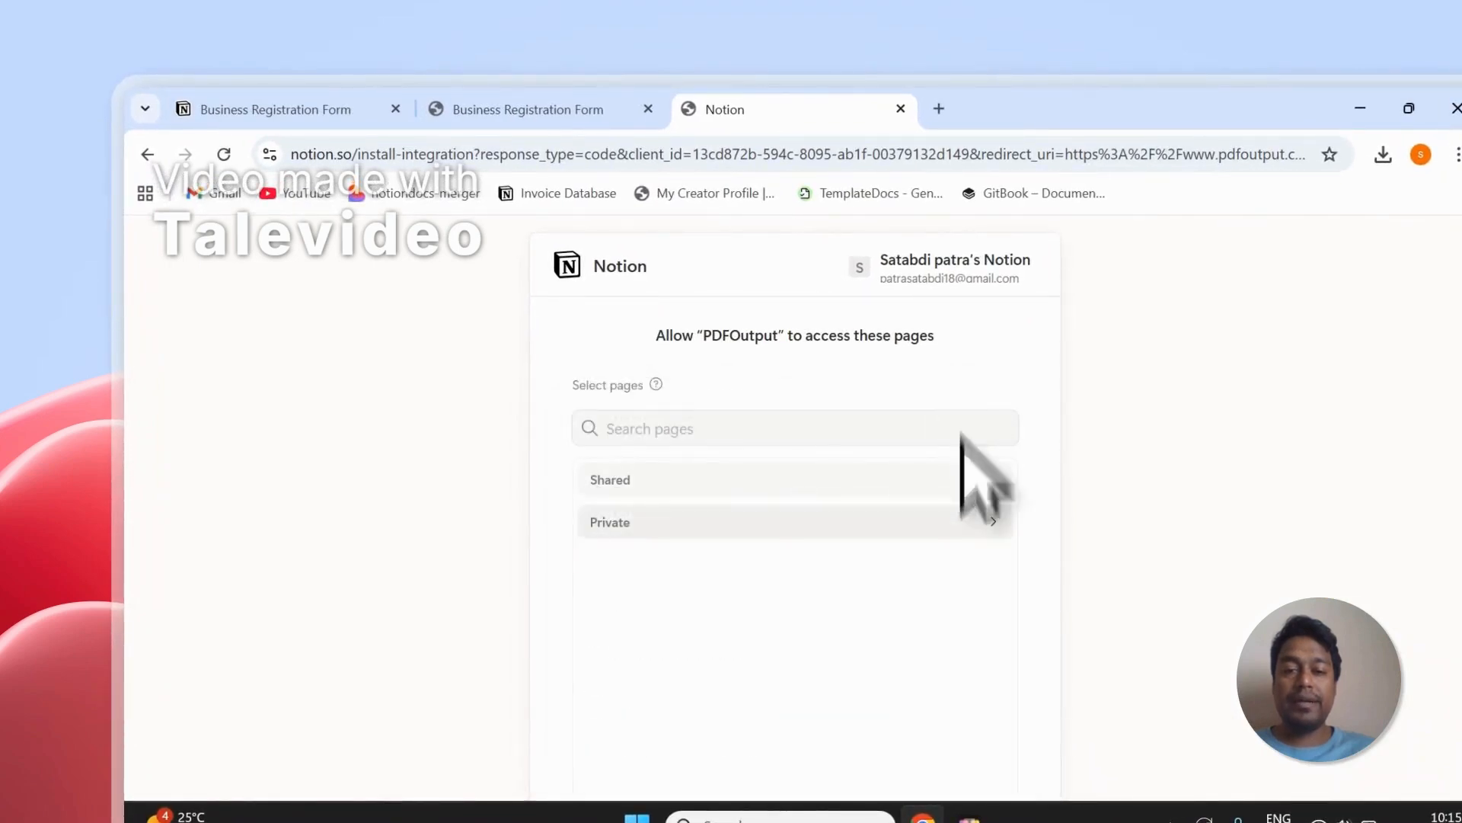
- Examine the Shared and Private page lists for the manually selected page and the available top-level pages
scroll(876, 517, "down", 3)
left_click(634, 333)
left_click(635, 450)
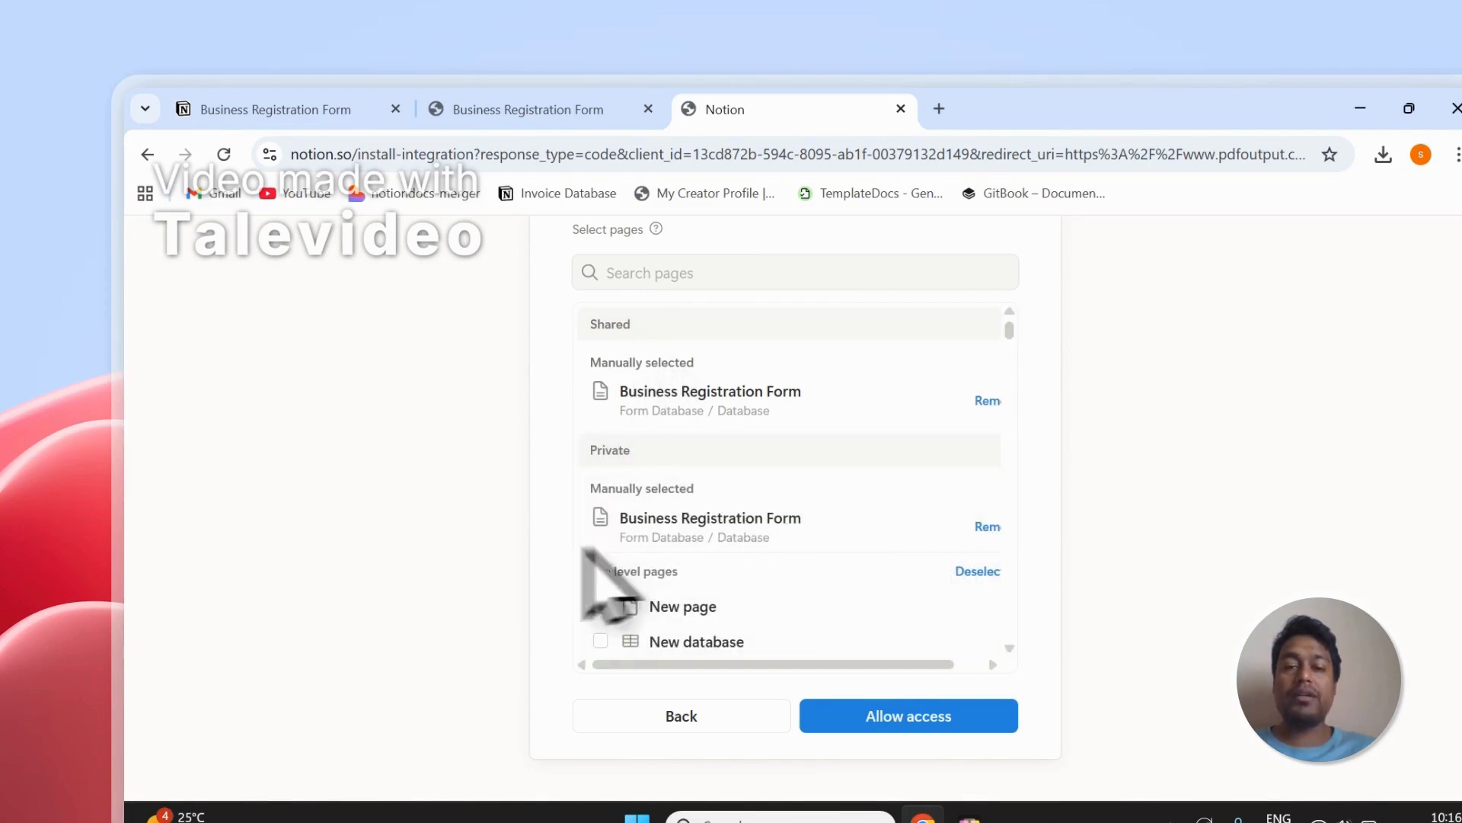
left_click(629, 334)
left_click(629, 367)
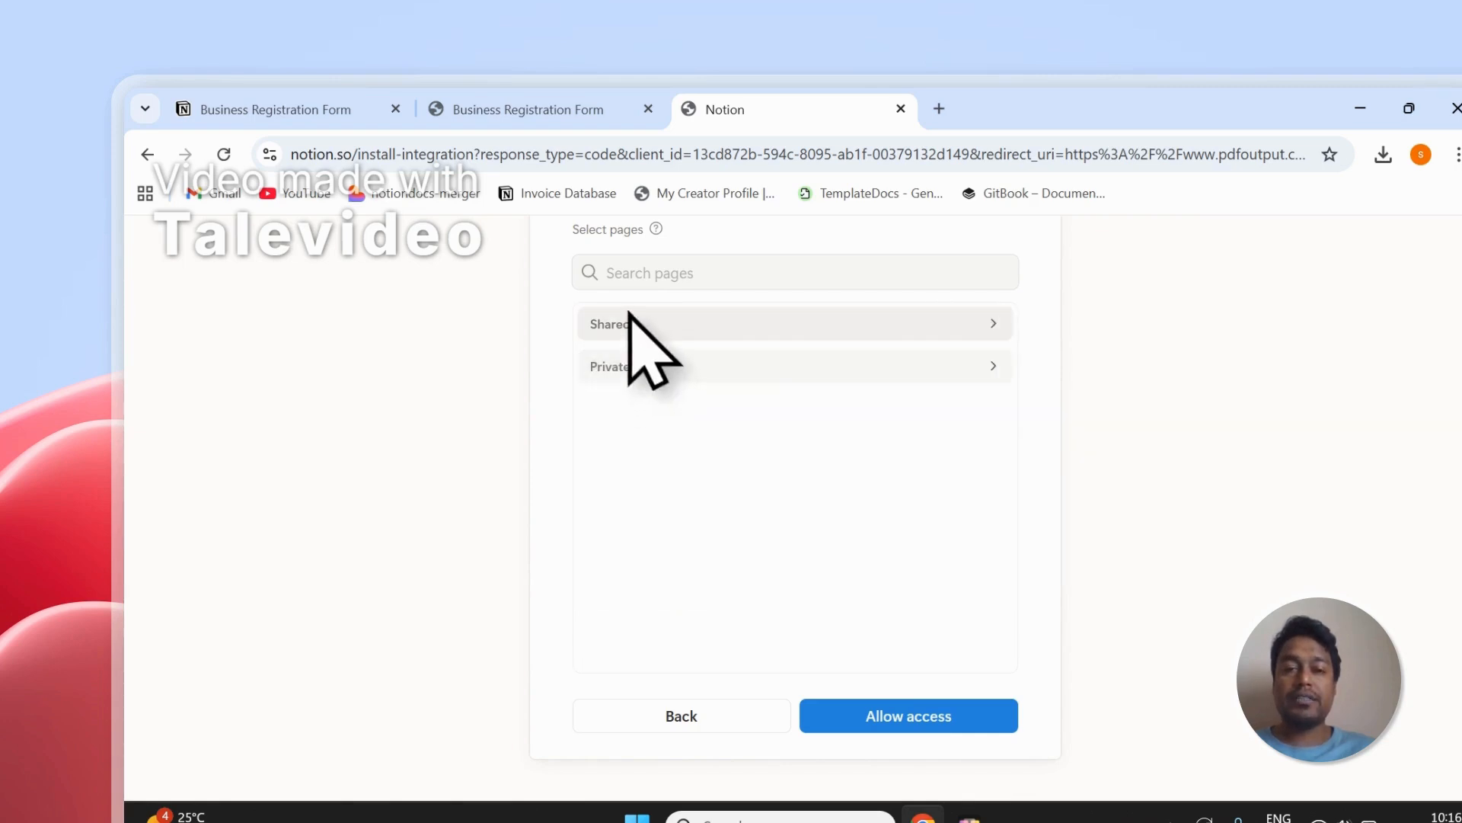
left_click(644, 372)
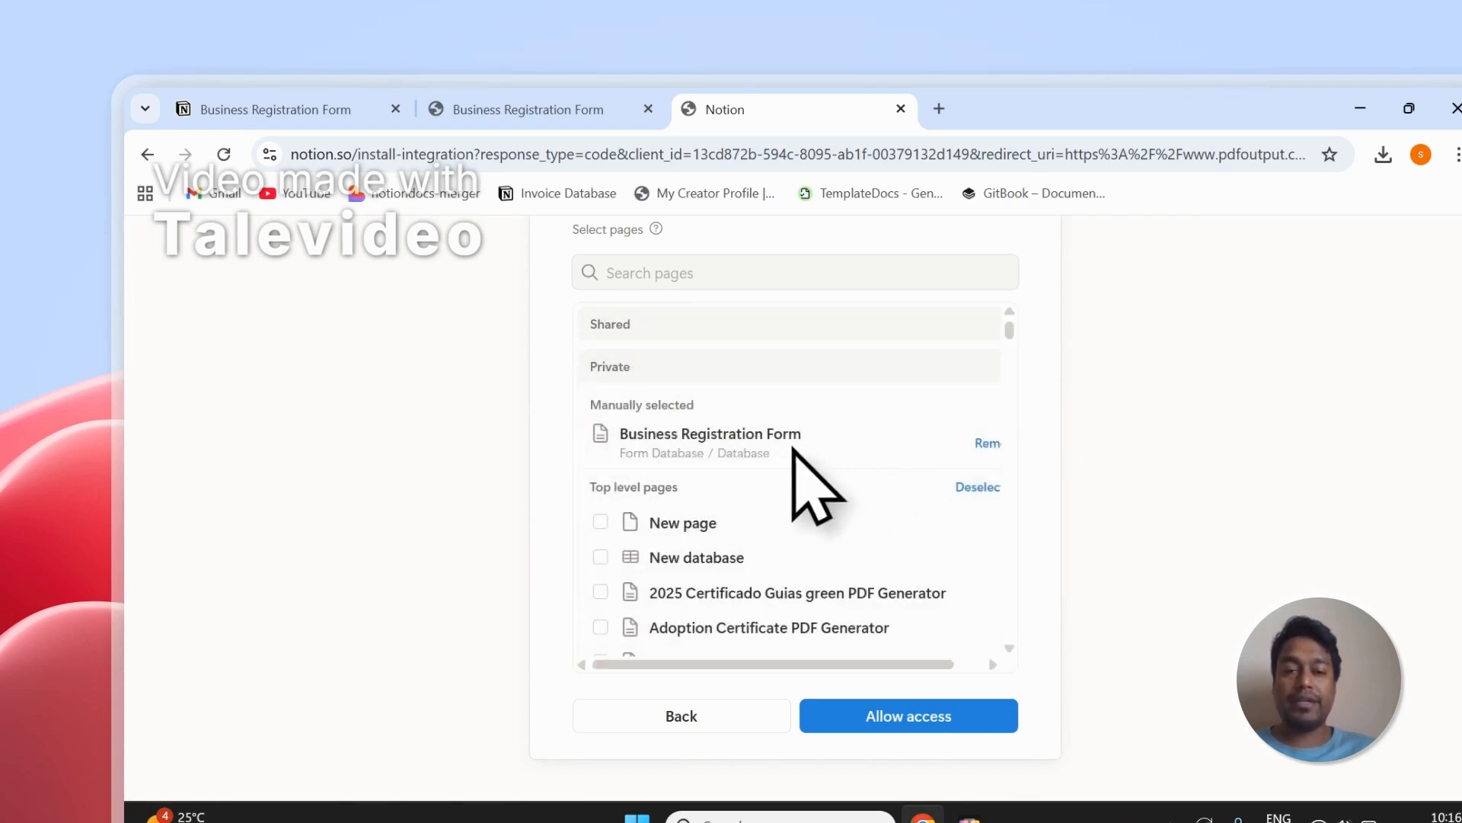
scroll(735, 480, "down", 1)
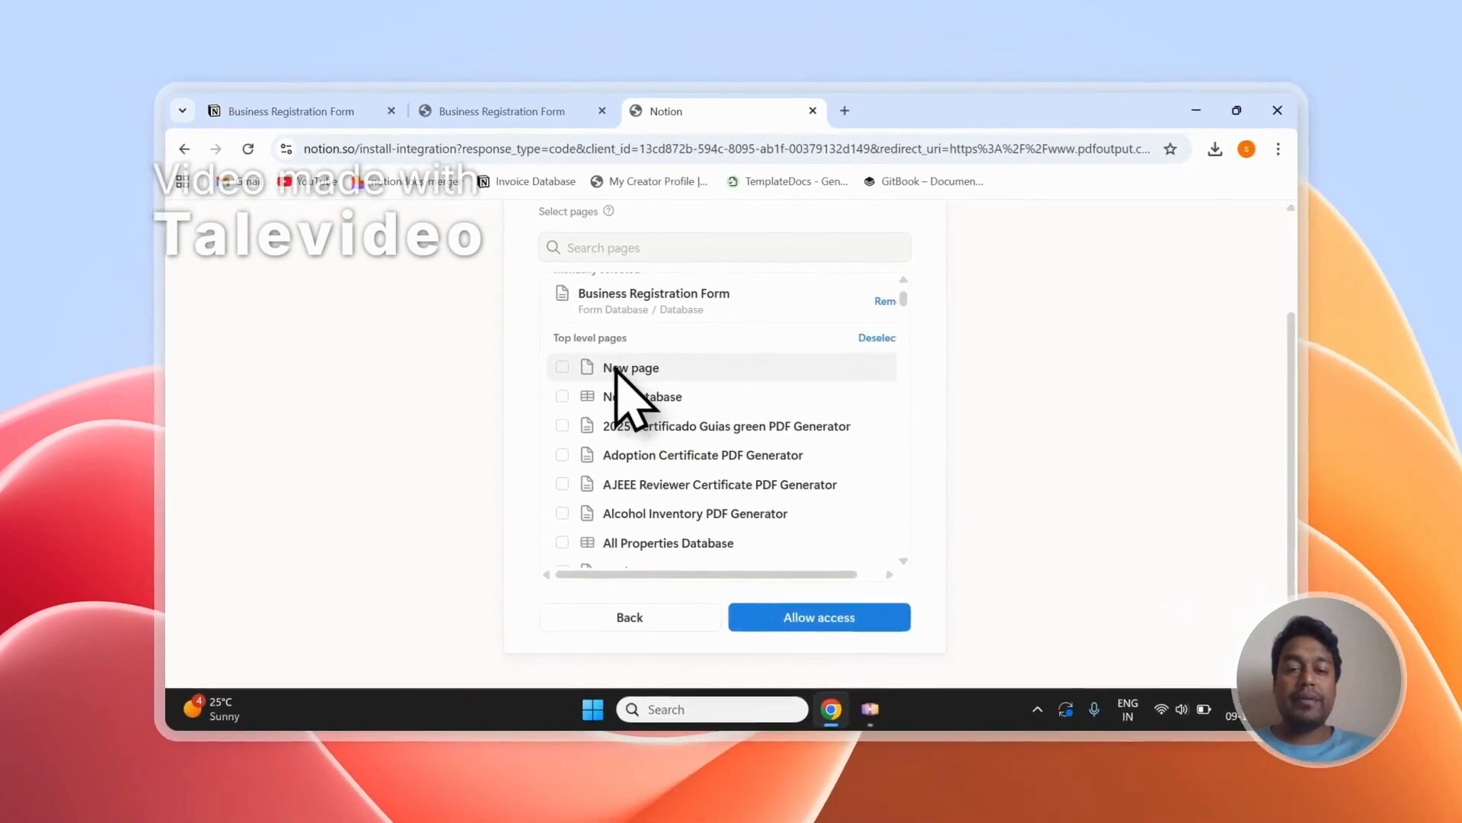
scroll(664, 416, "up", 1)
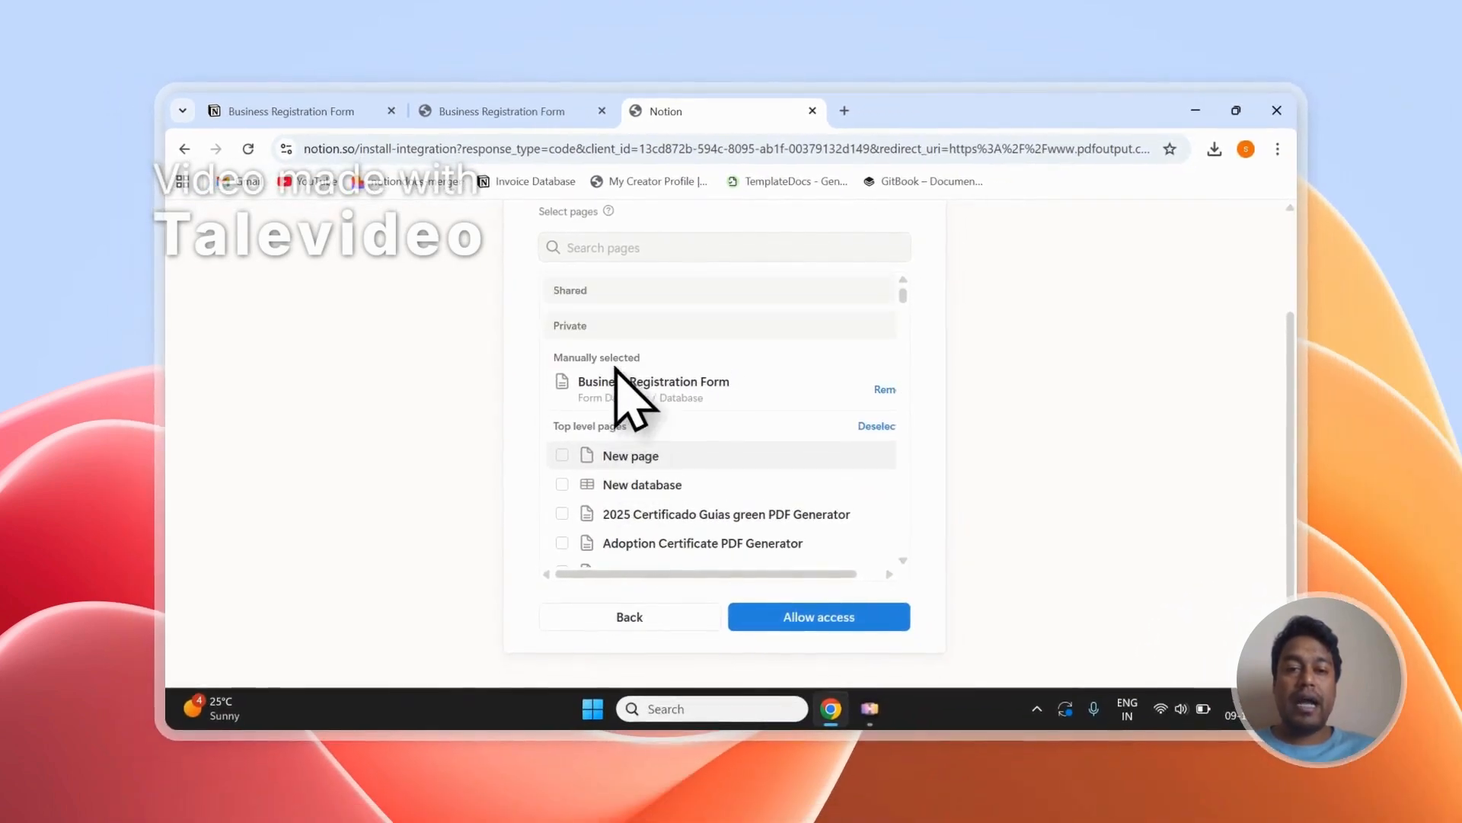
left_click(600, 248)
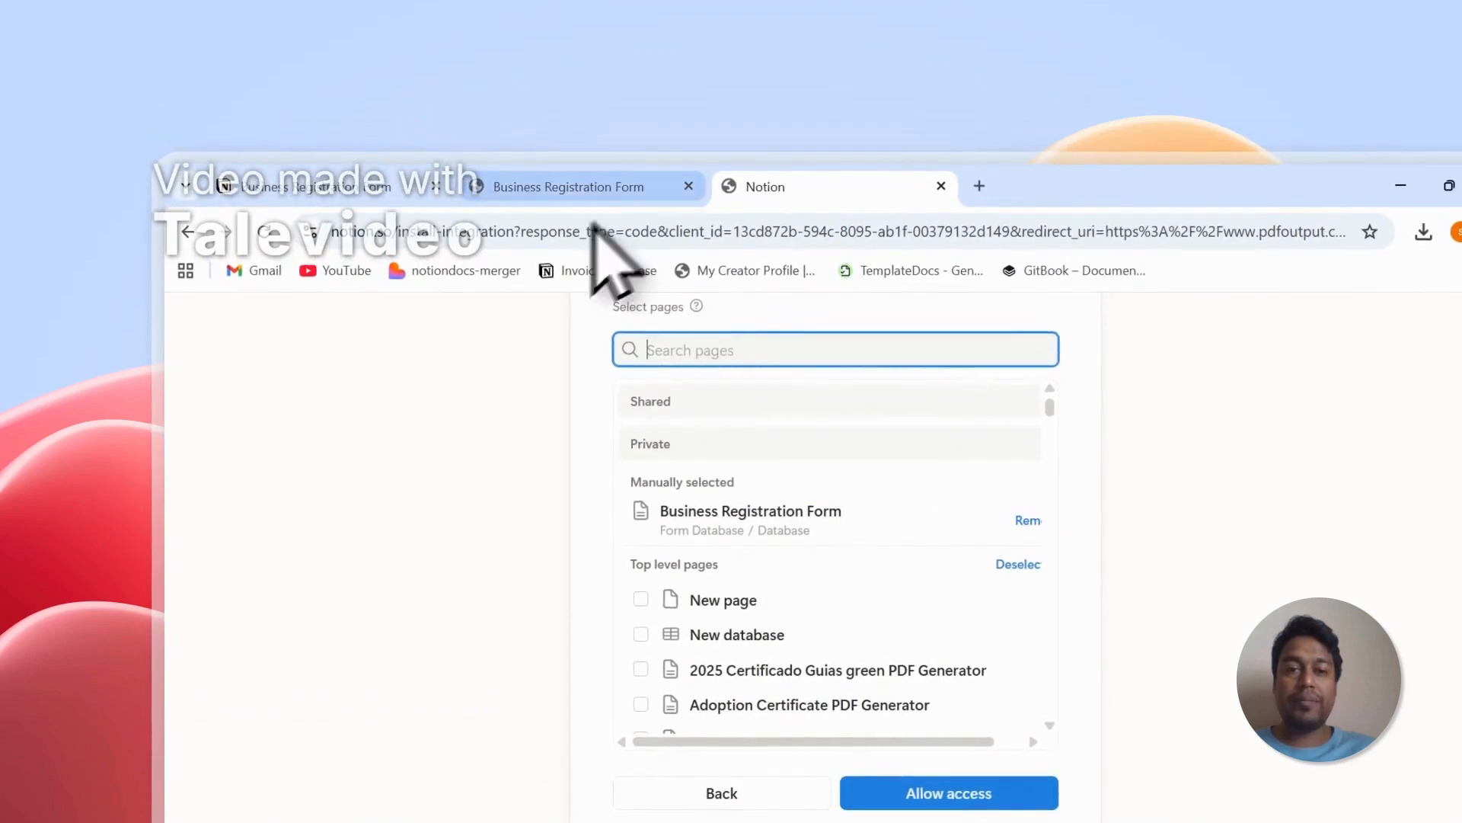
scroll(706, 532, "down", 3)
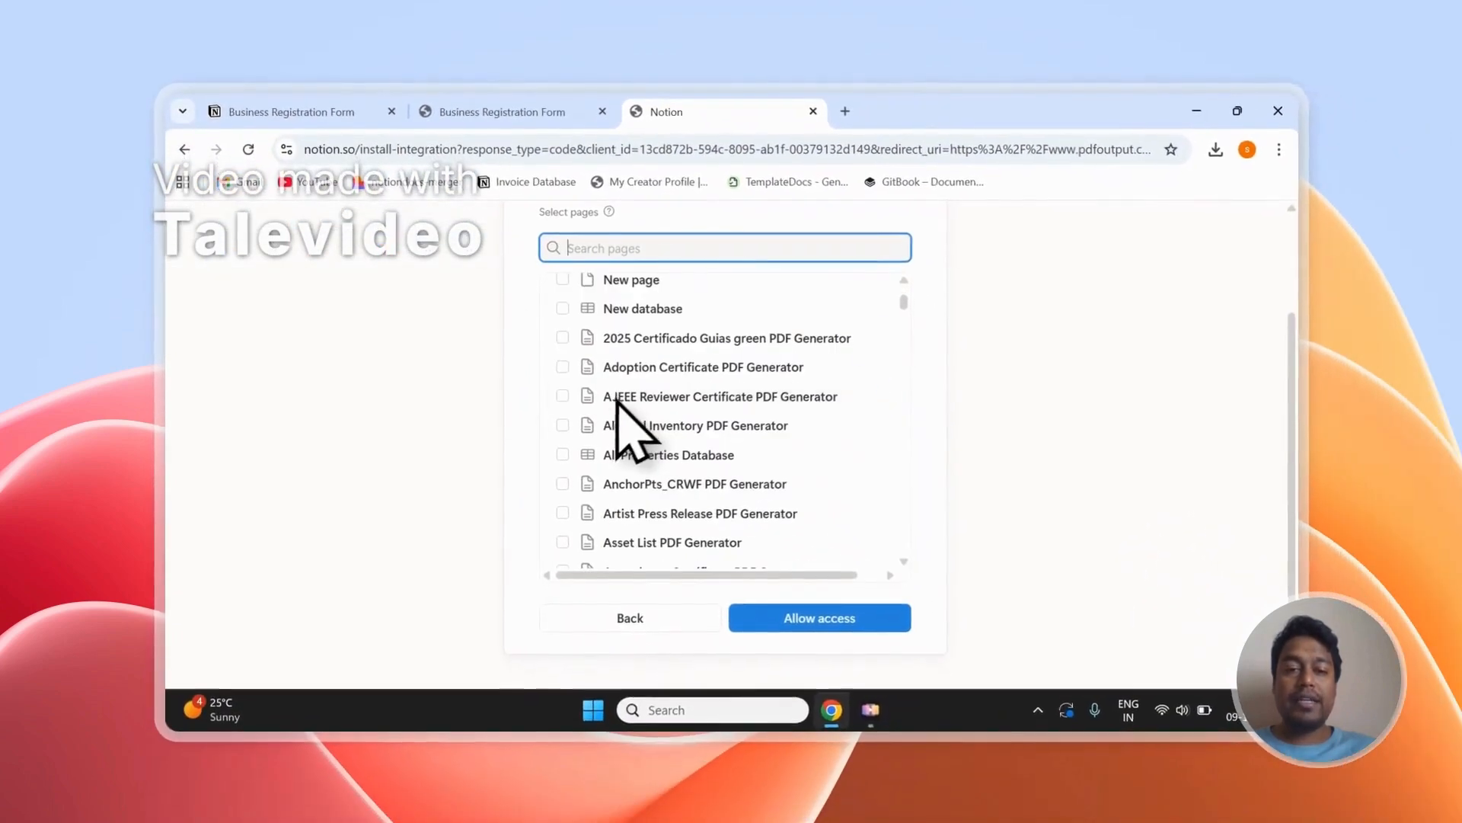
- Compare the pages selected for PDFOutput access with the Business Registration Form database page in Notion
scroll(648, 392, "down", 6)
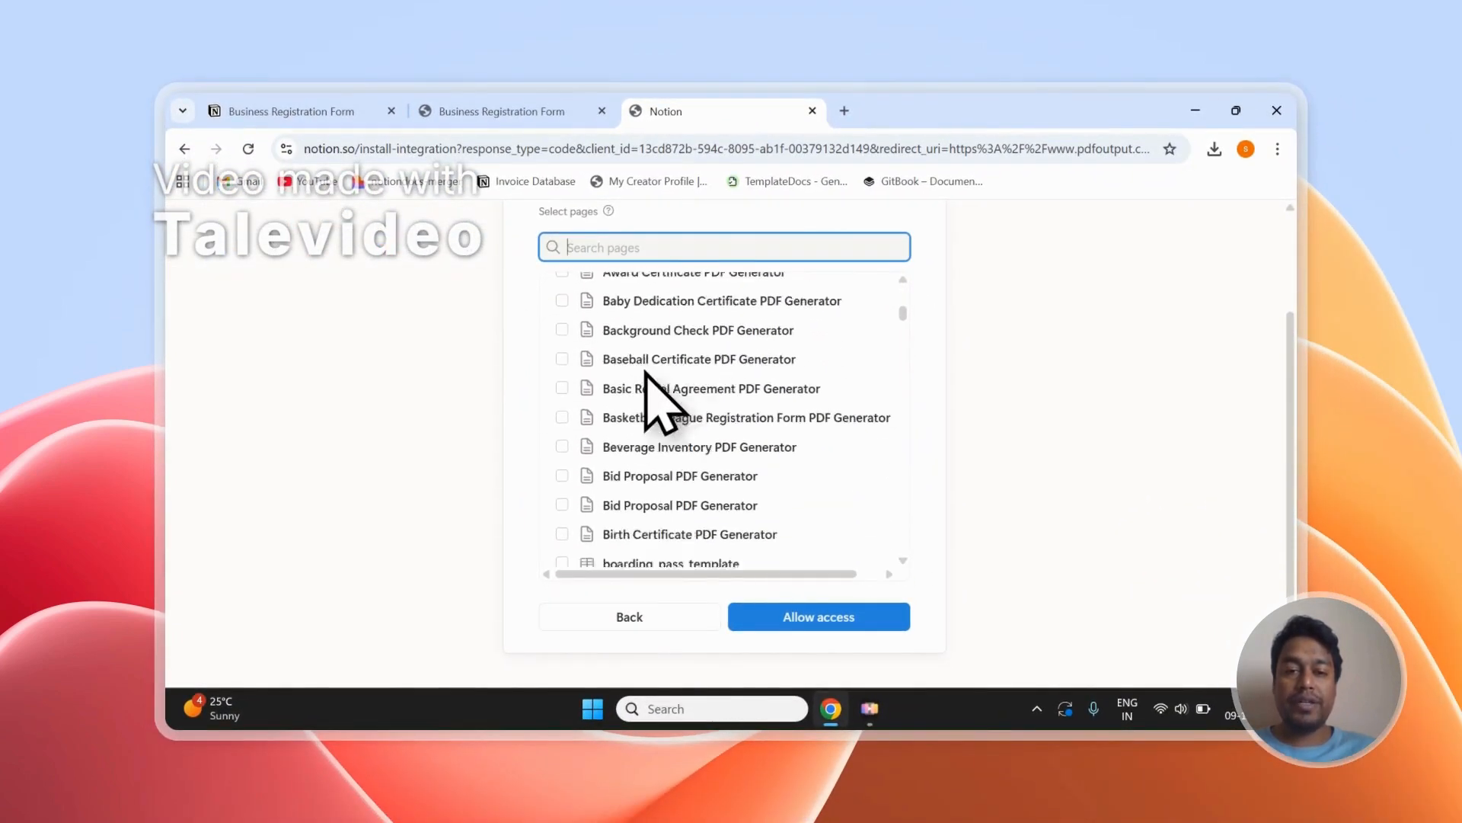
scroll(572, 387, "up", 8)
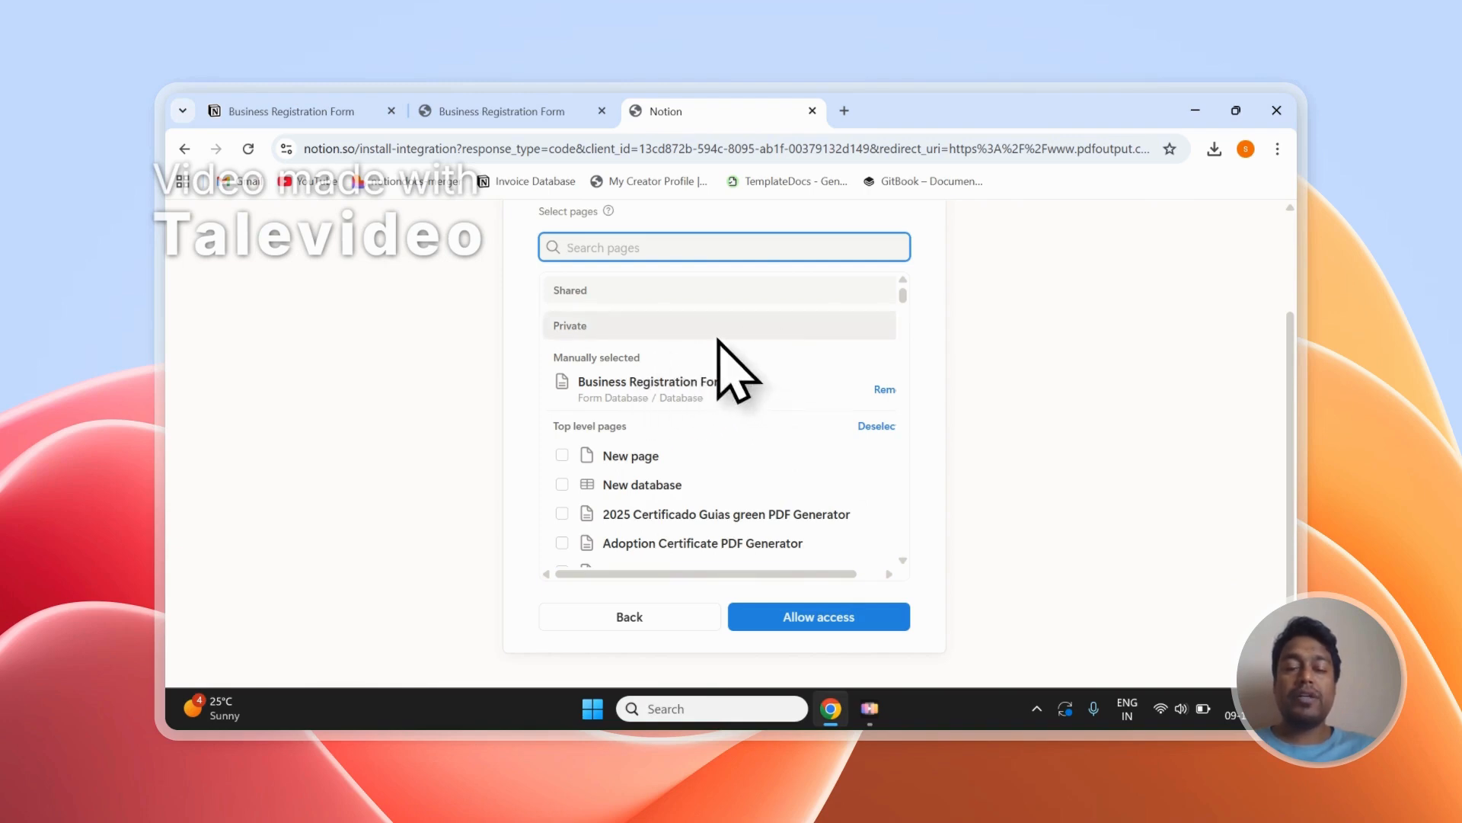
scroll(676, 314, "up", 3)
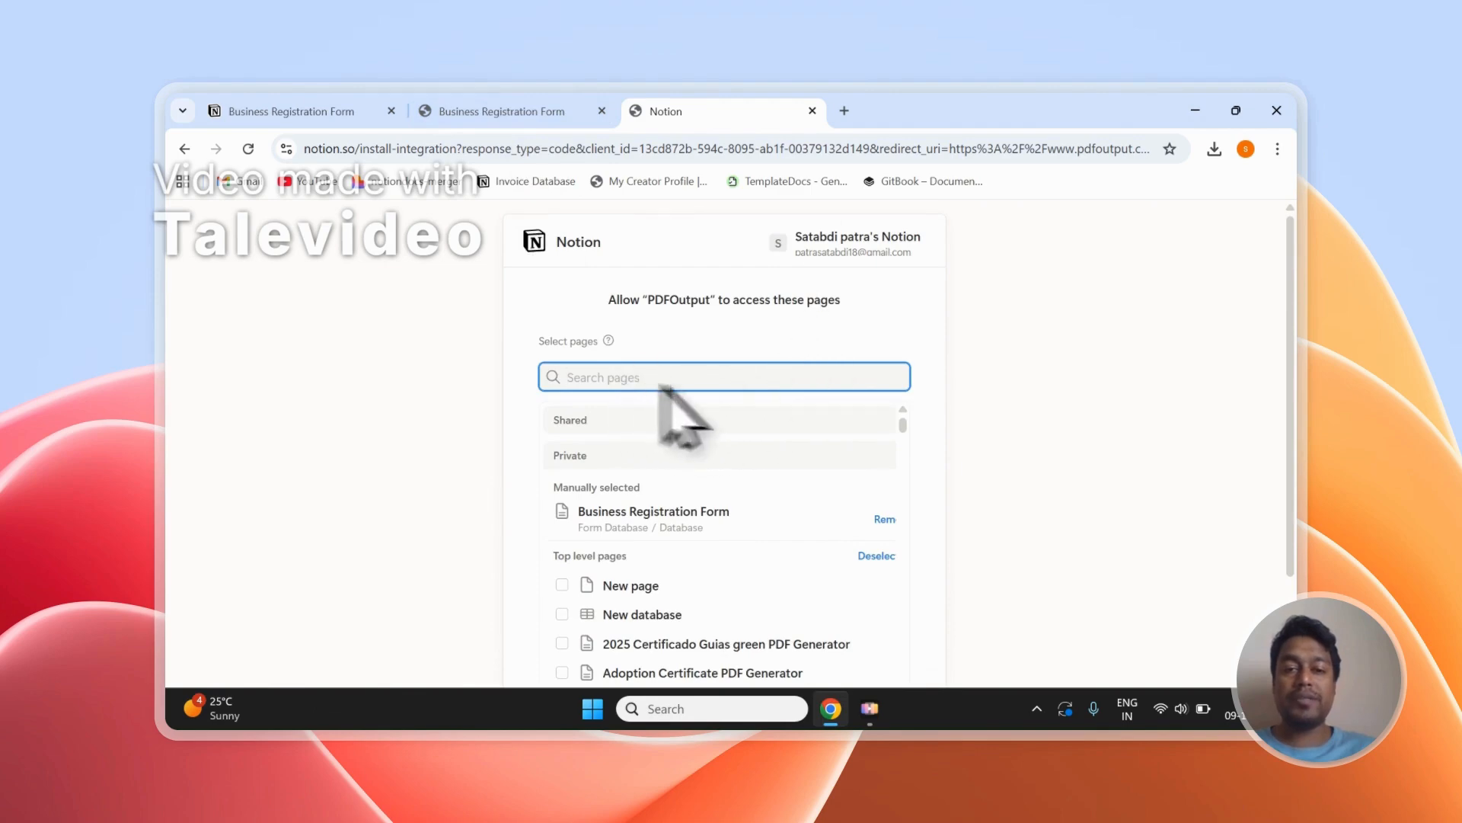
left_click(457, 111)
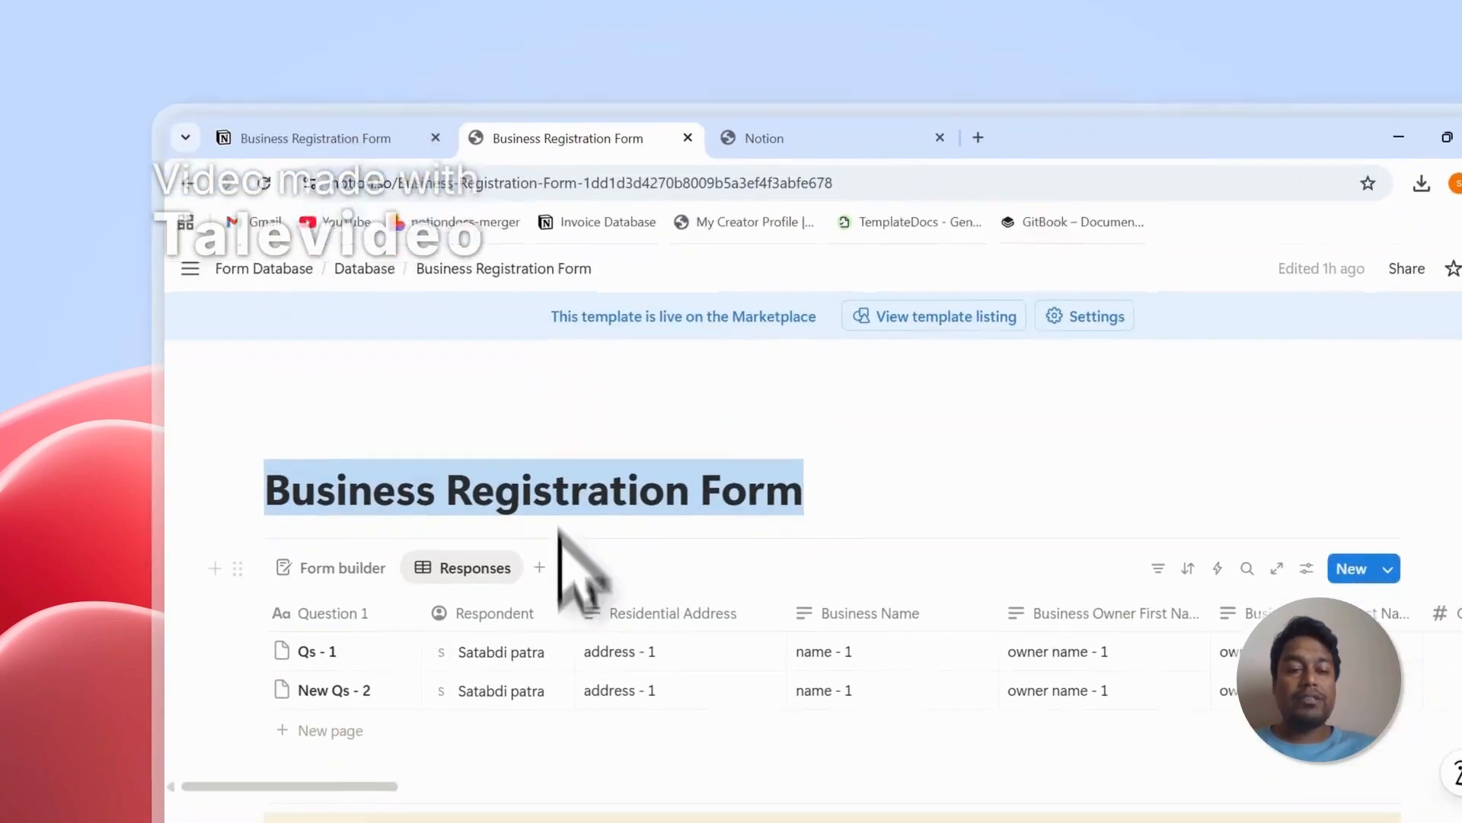
left_click(568, 480)
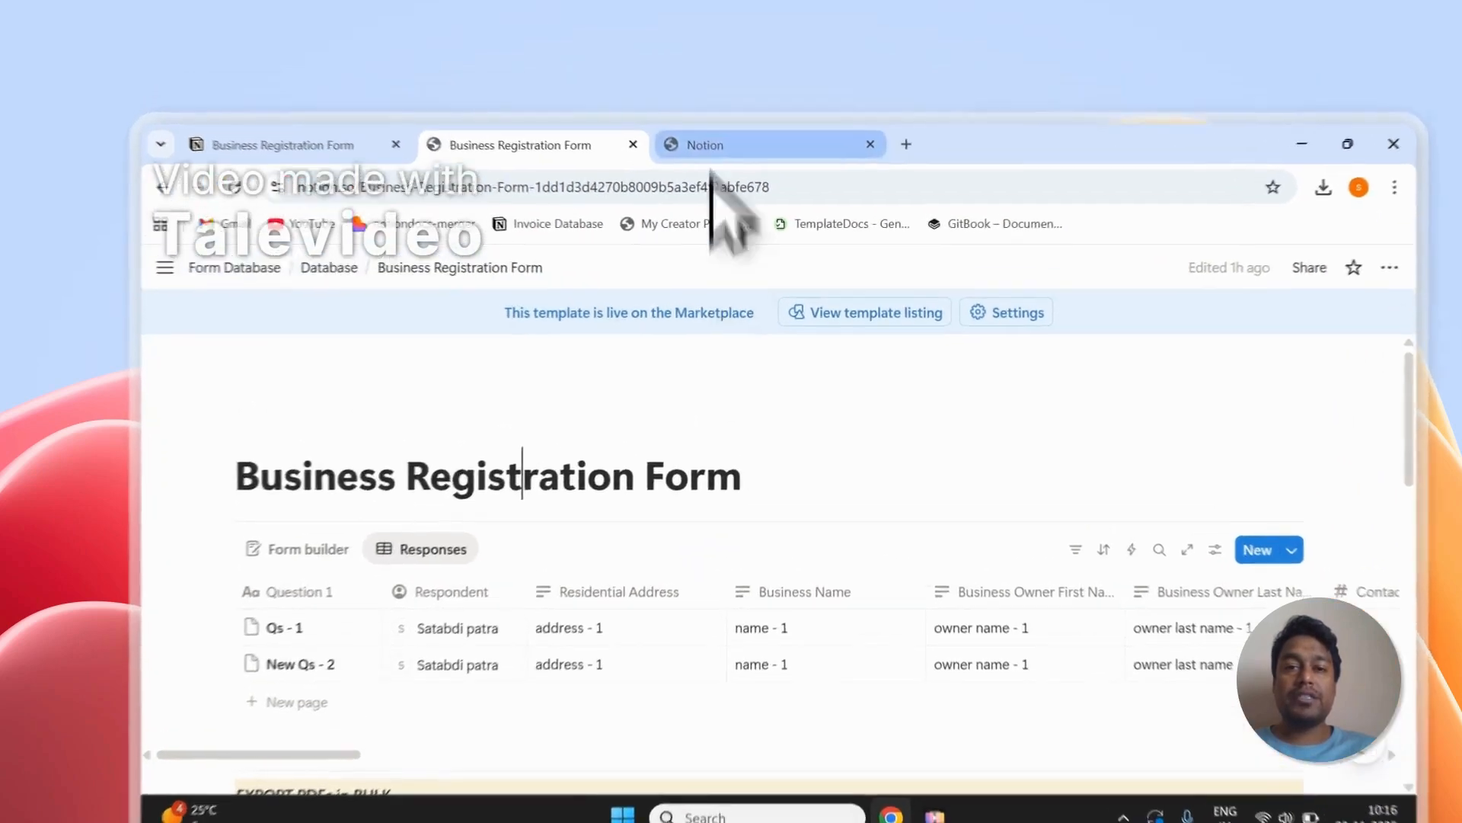
left_click(666, 111)
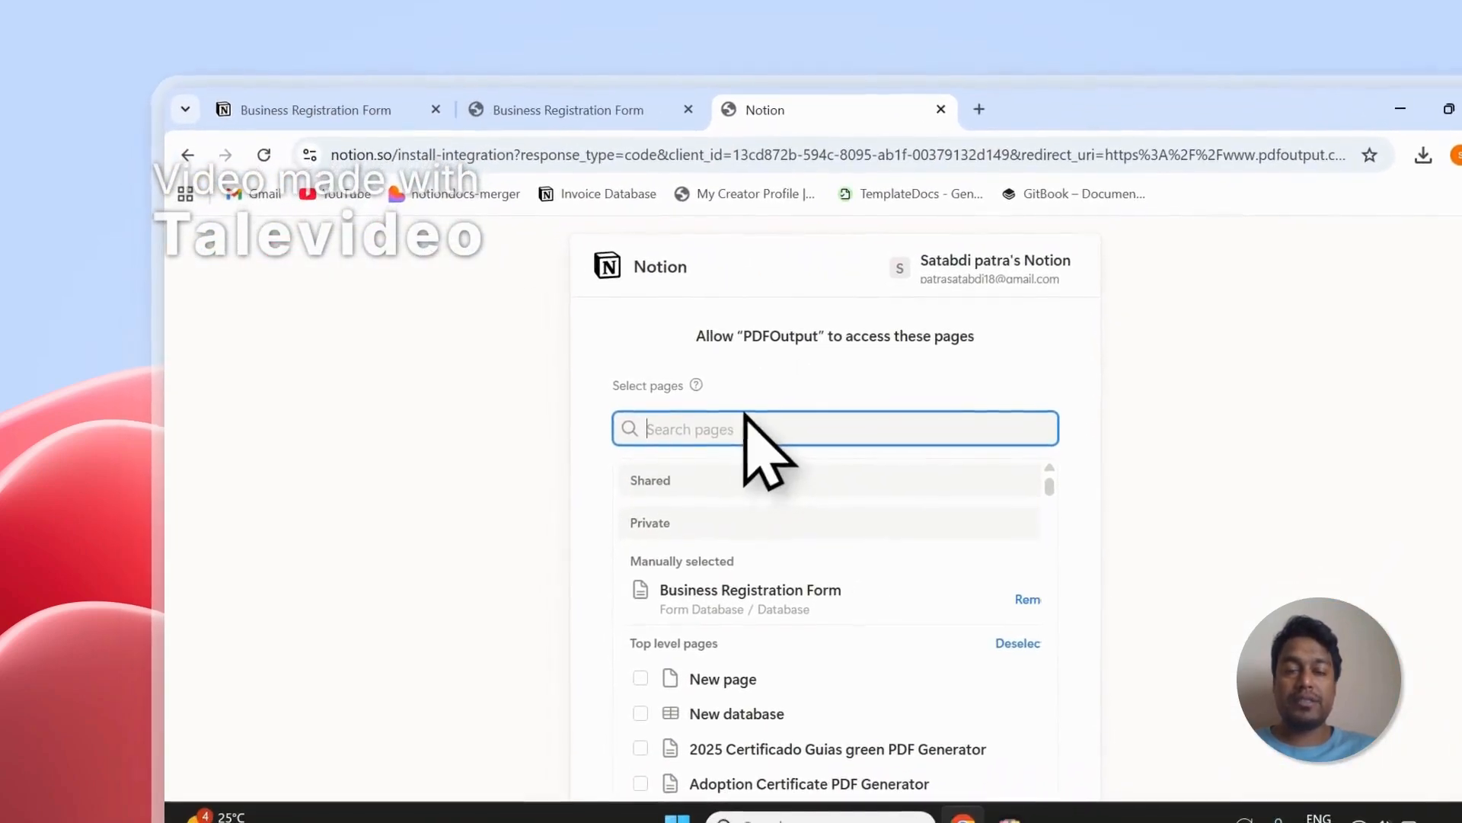
left_click(597, 113)
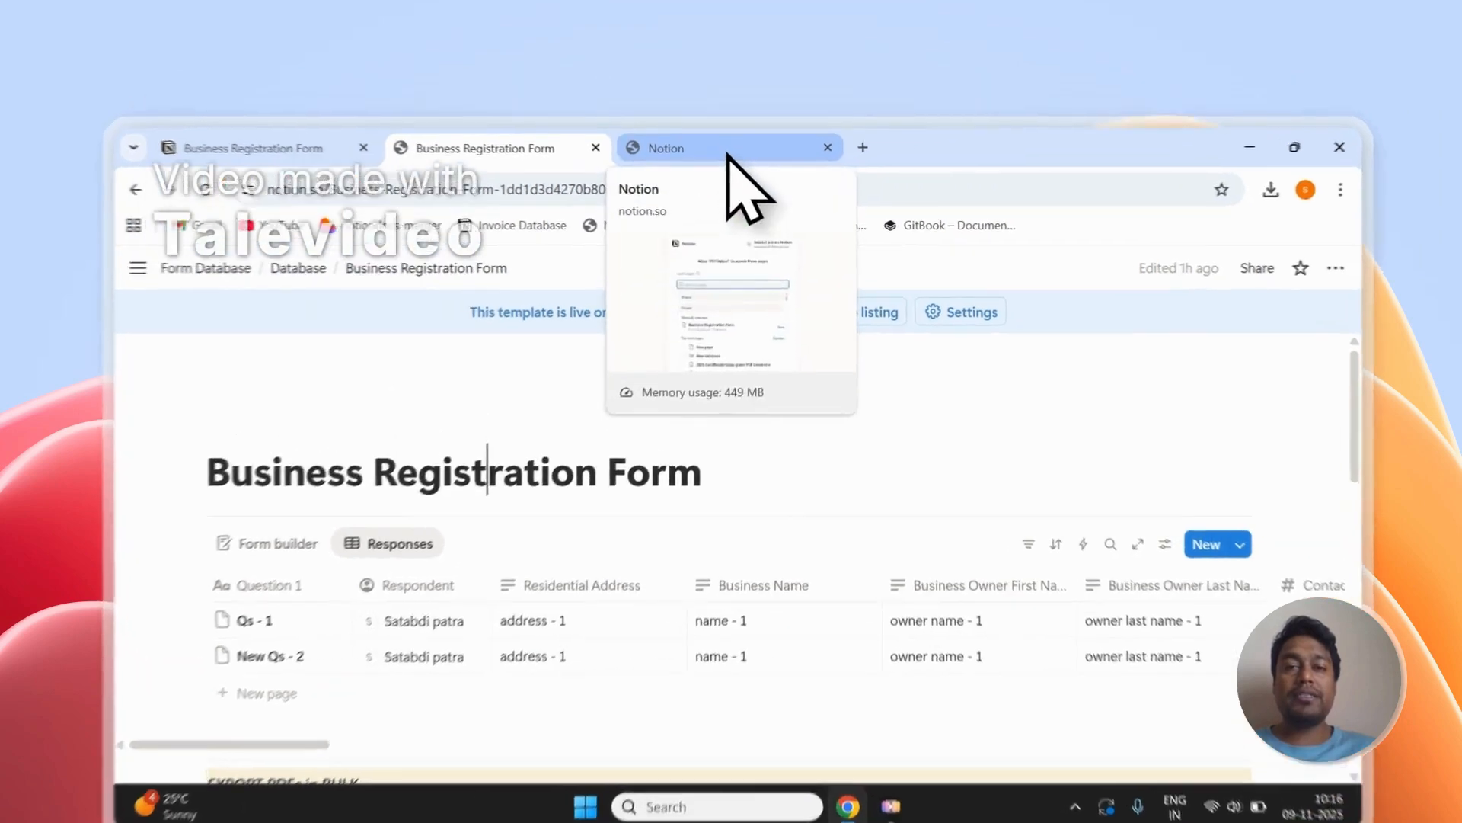
left_click(720, 116)
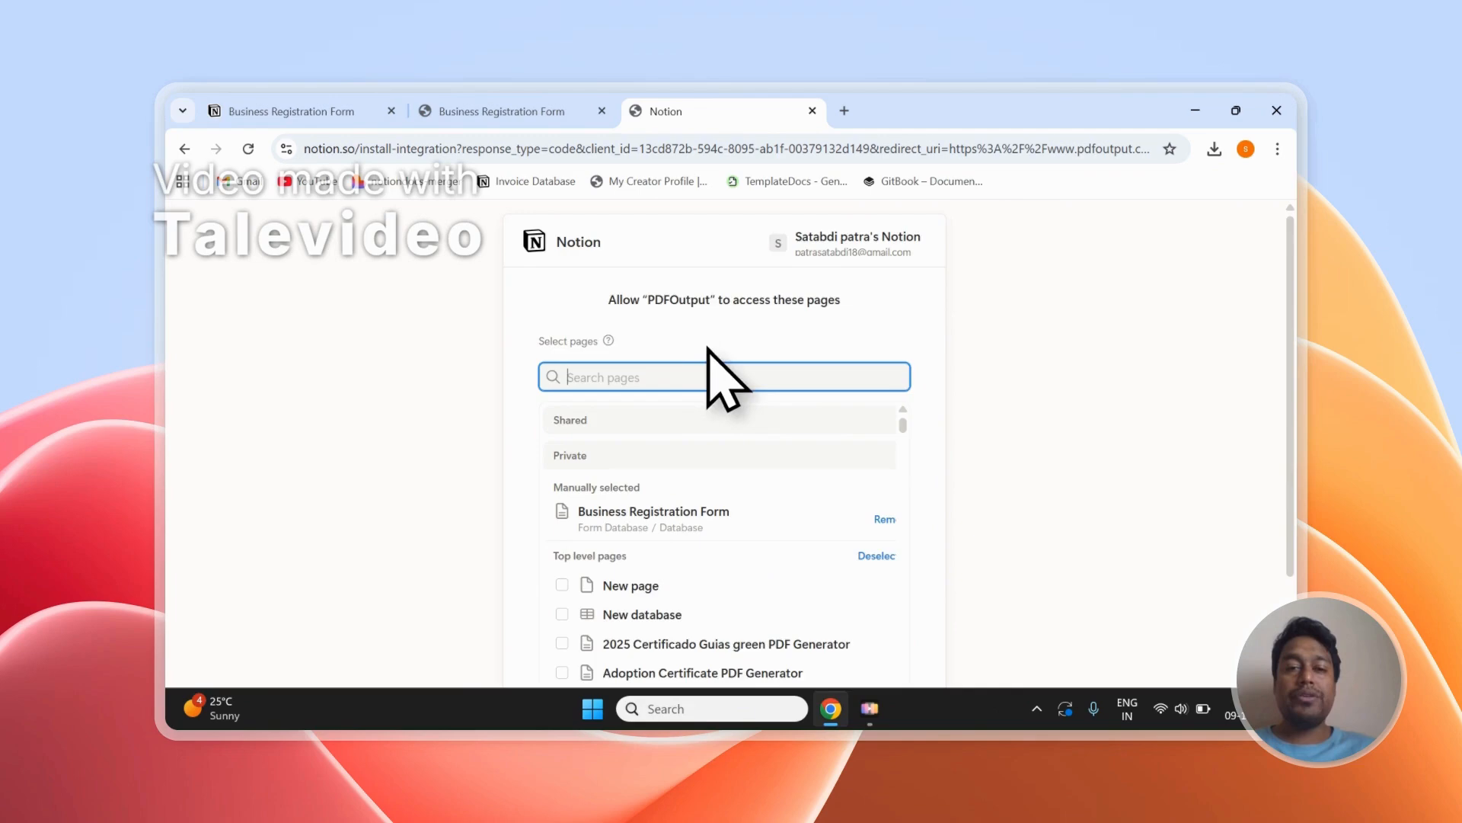
- Allow PDFOutput to access the manually selected Business Registration Form page
scroll(708, 348, "down", 2)
scroll(705, 377, "up", 2)
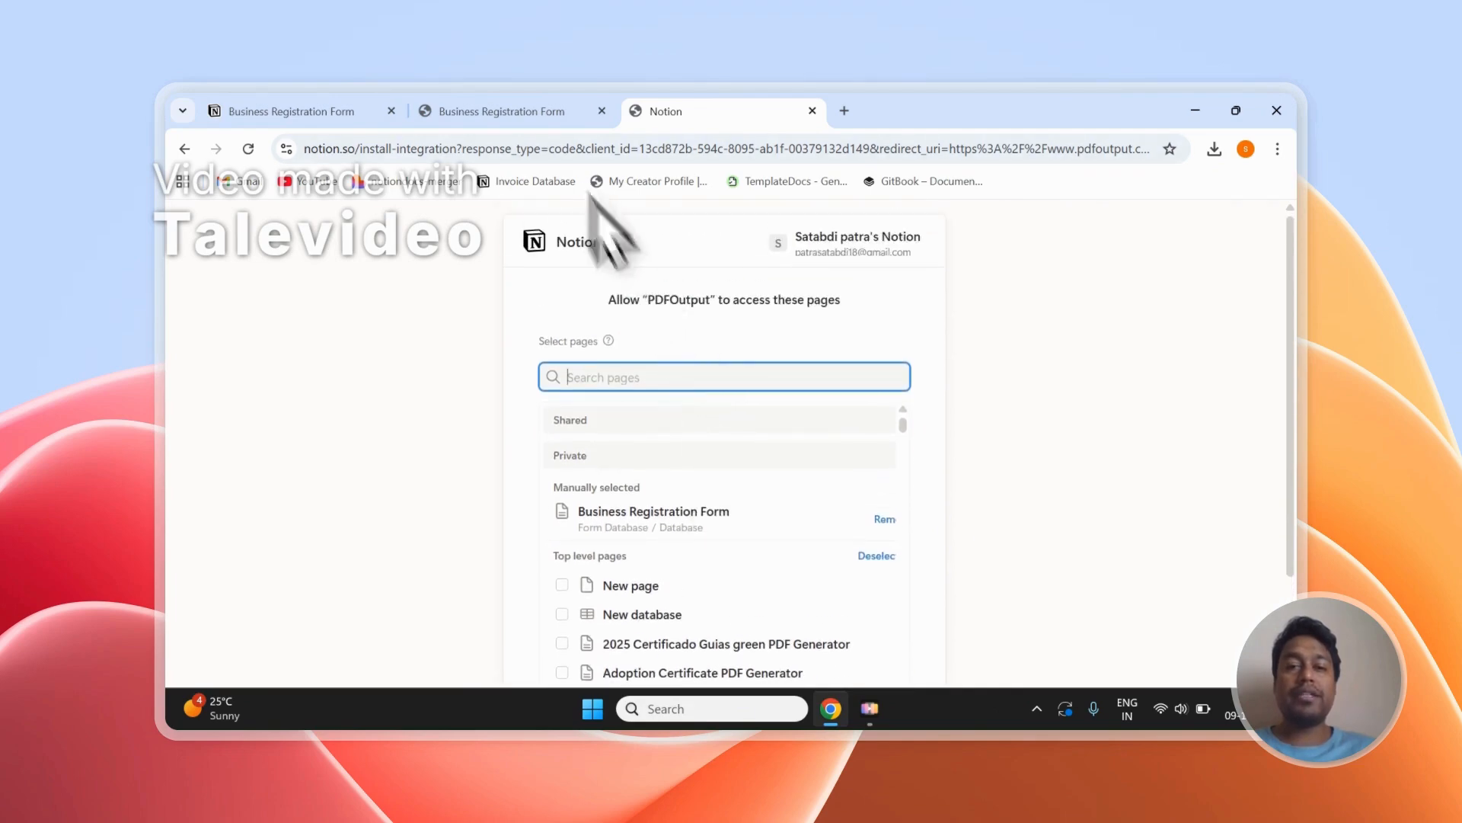
scroll(720, 411, "down", 2)
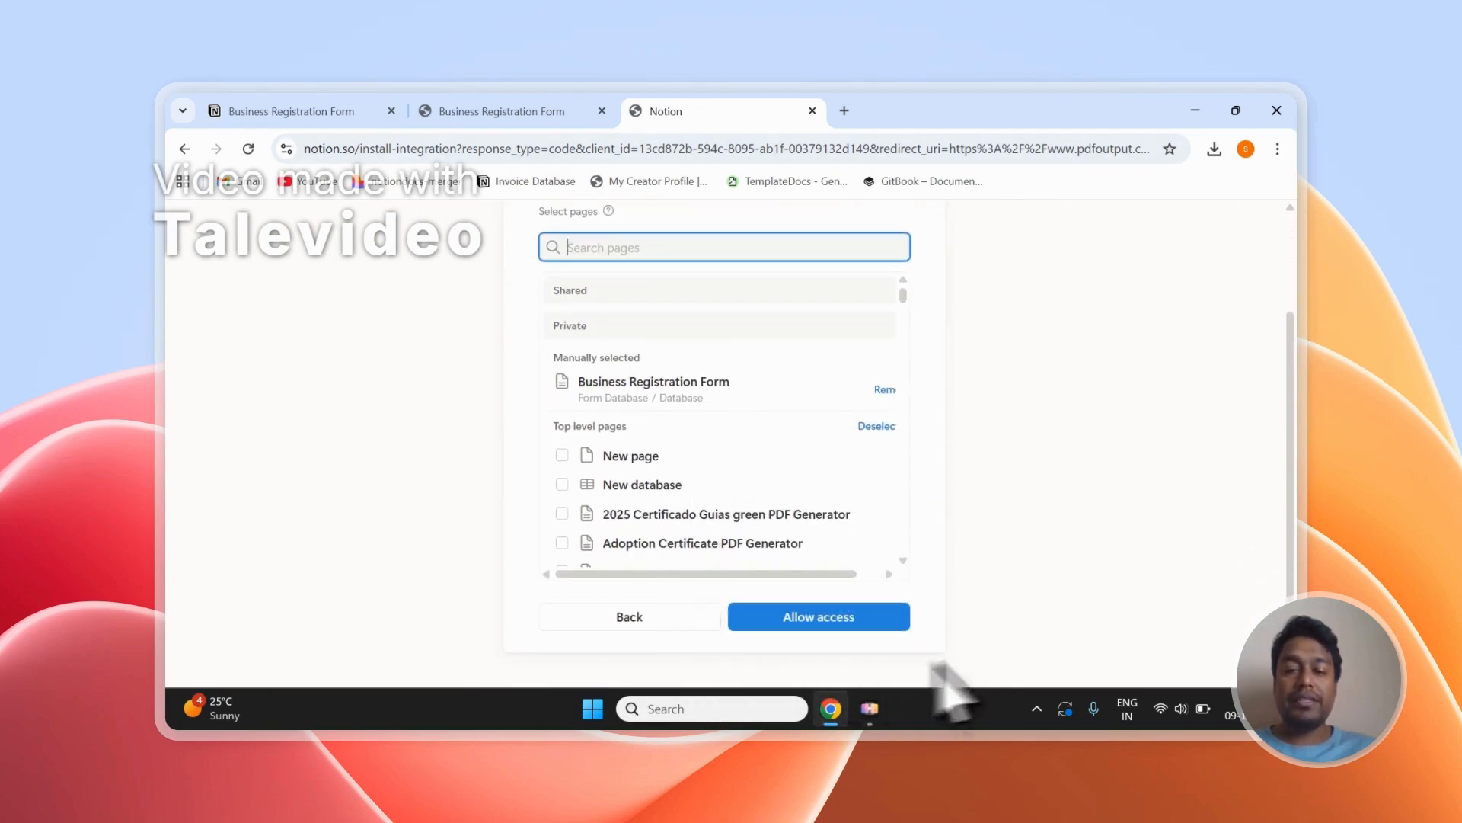
left_click(820, 616)
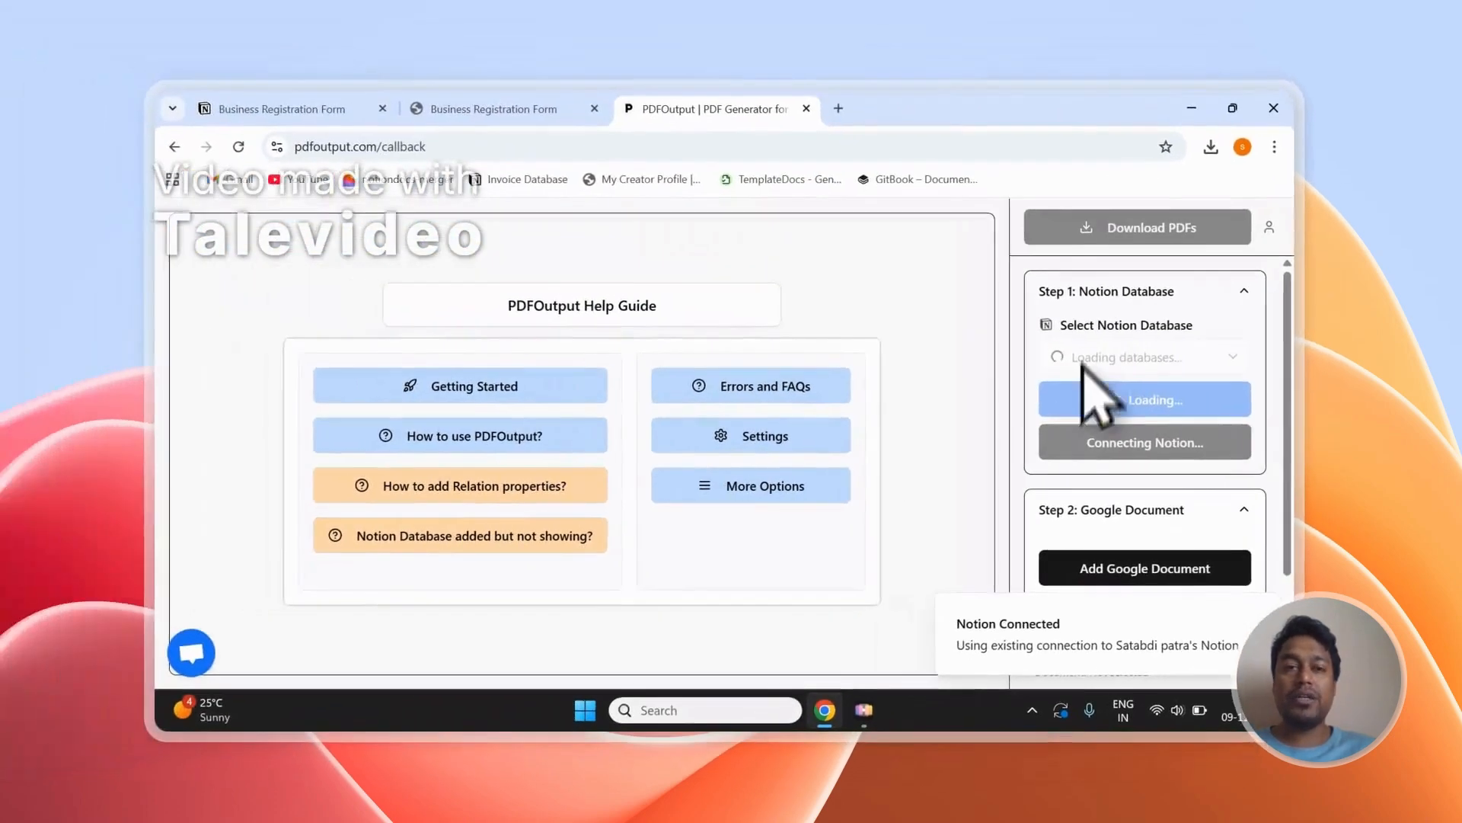
- Reload the PDFOutput page and check the available Notion databases for Business Registration Form
left_click(1133, 357)
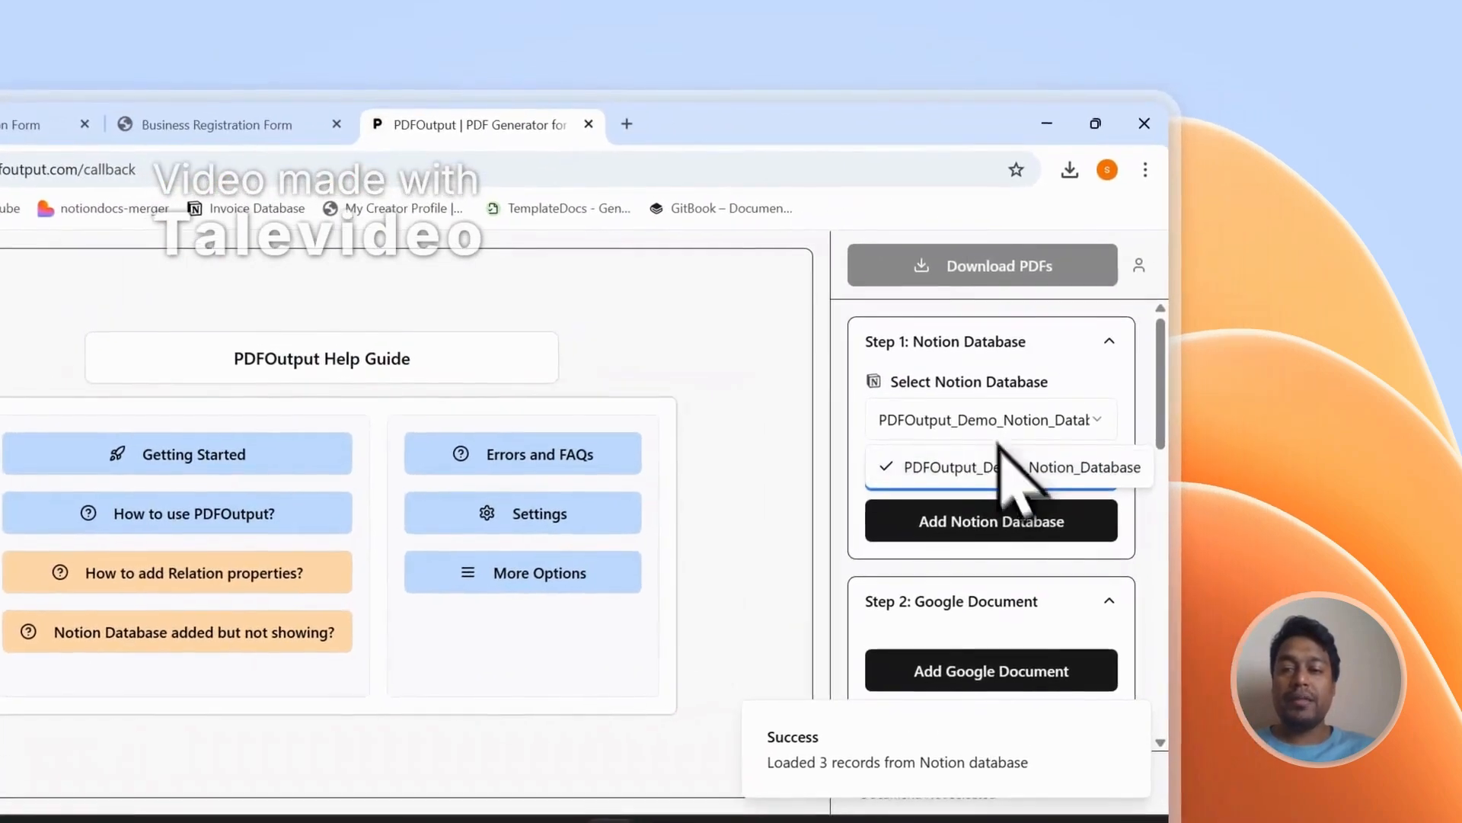
left_click(964, 466)
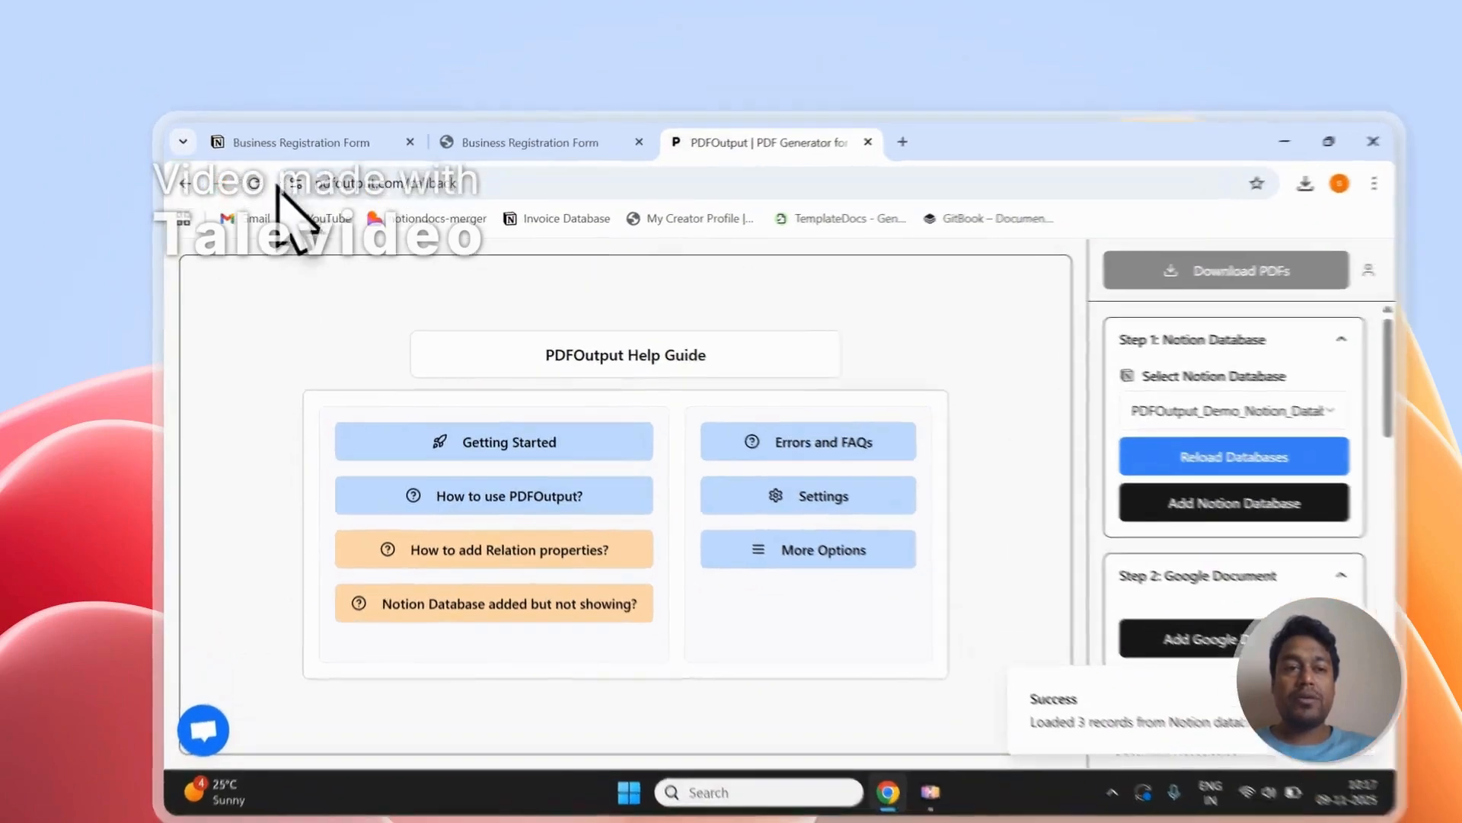
left_click(248, 148)
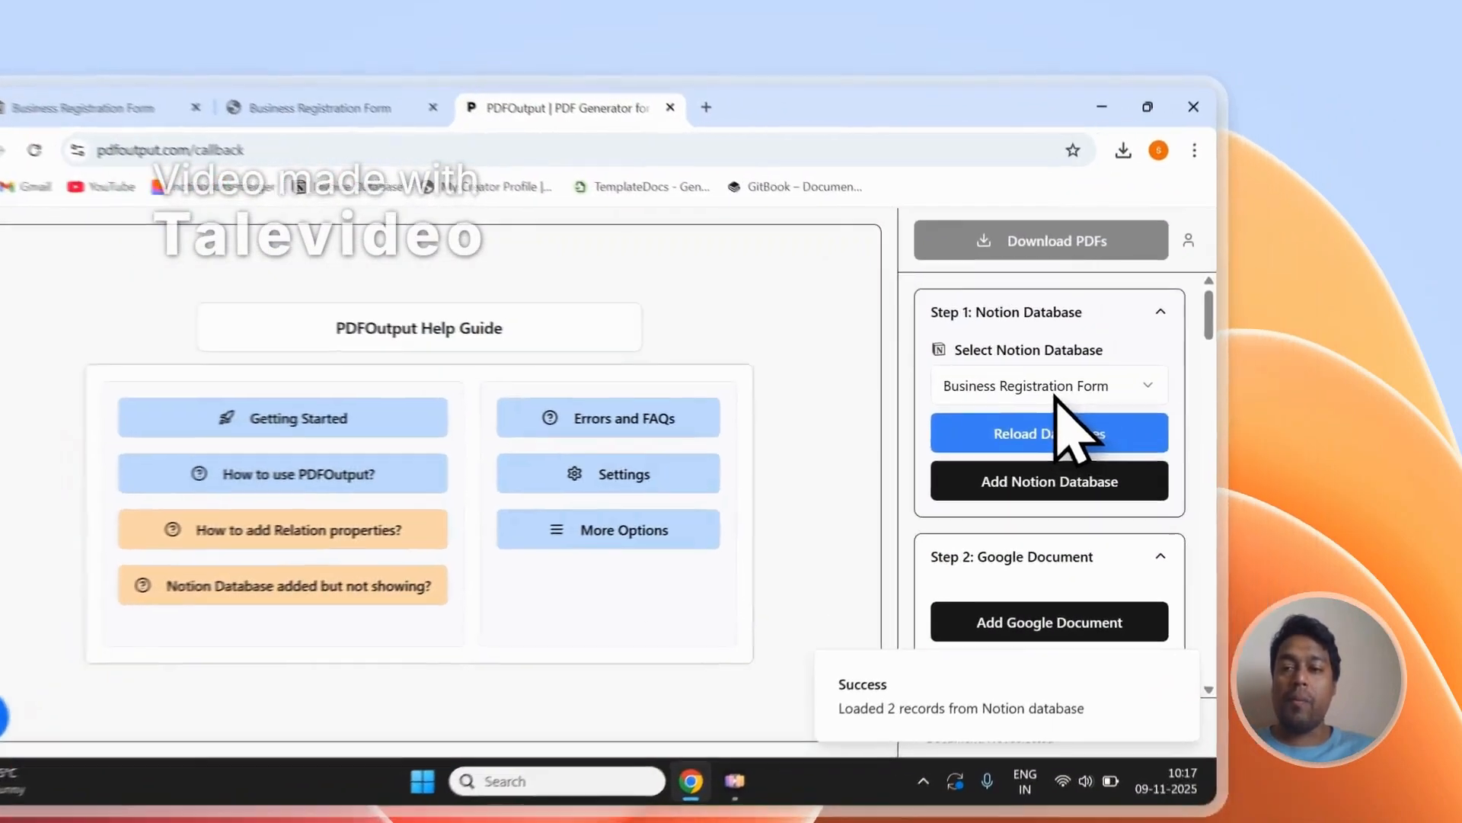
left_click(1154, 364)
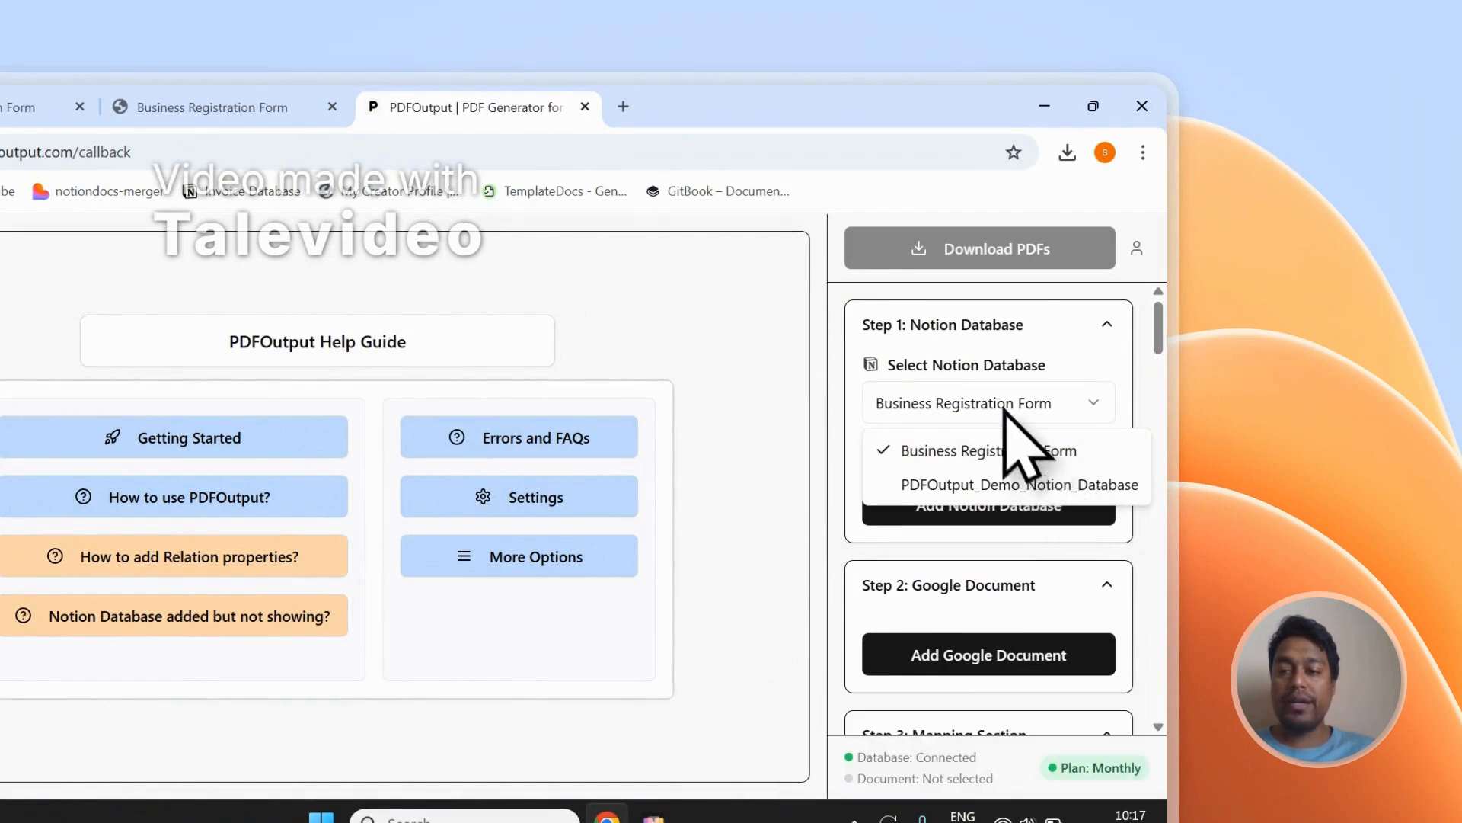
- Review the property fields listed for the Business Registration Form database and compare them with its columns in Notion
left_click_drag(1156, 377, 1165, 426)
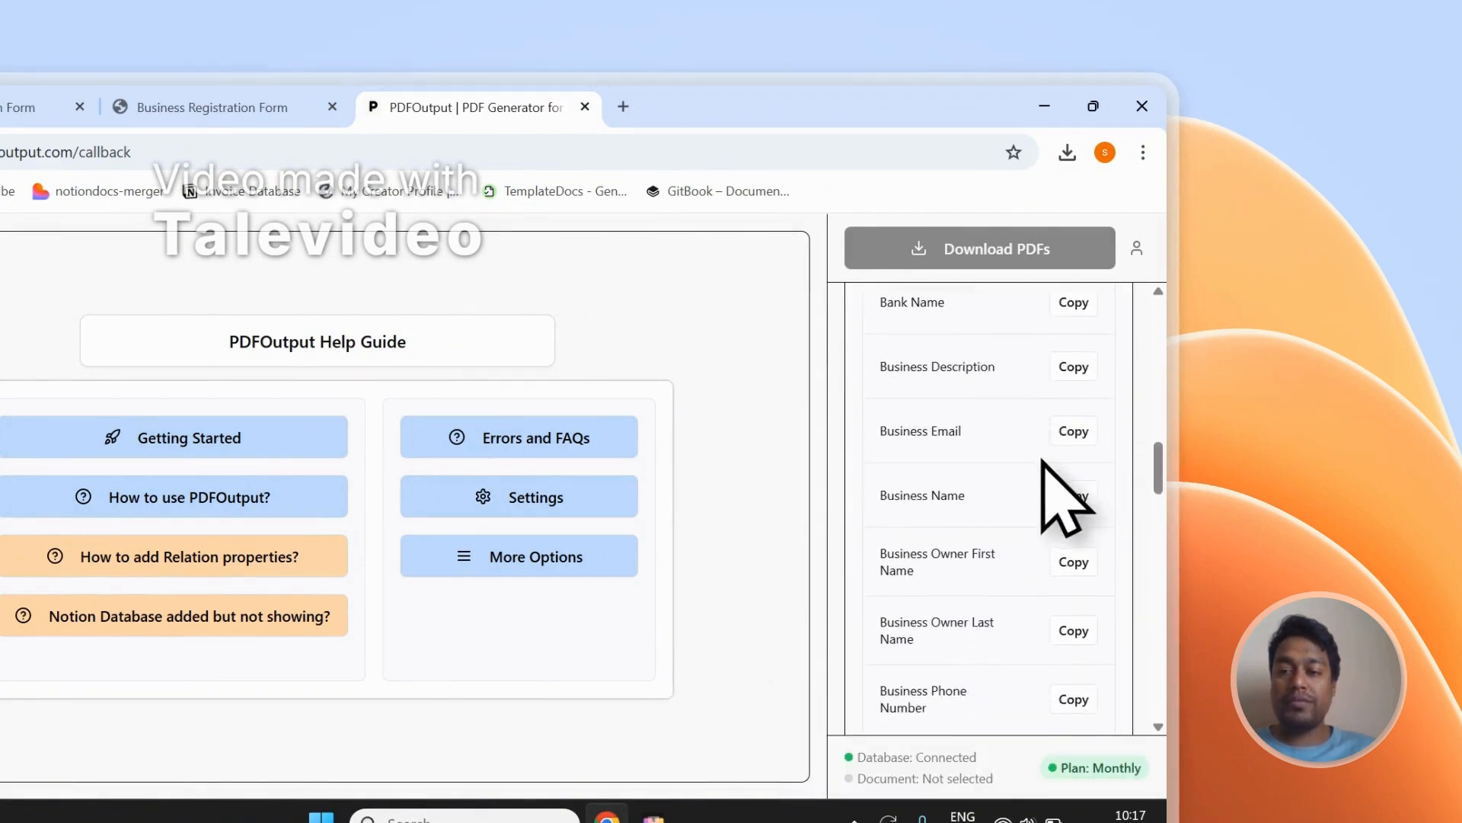
scroll(1042, 458, "down", 5)
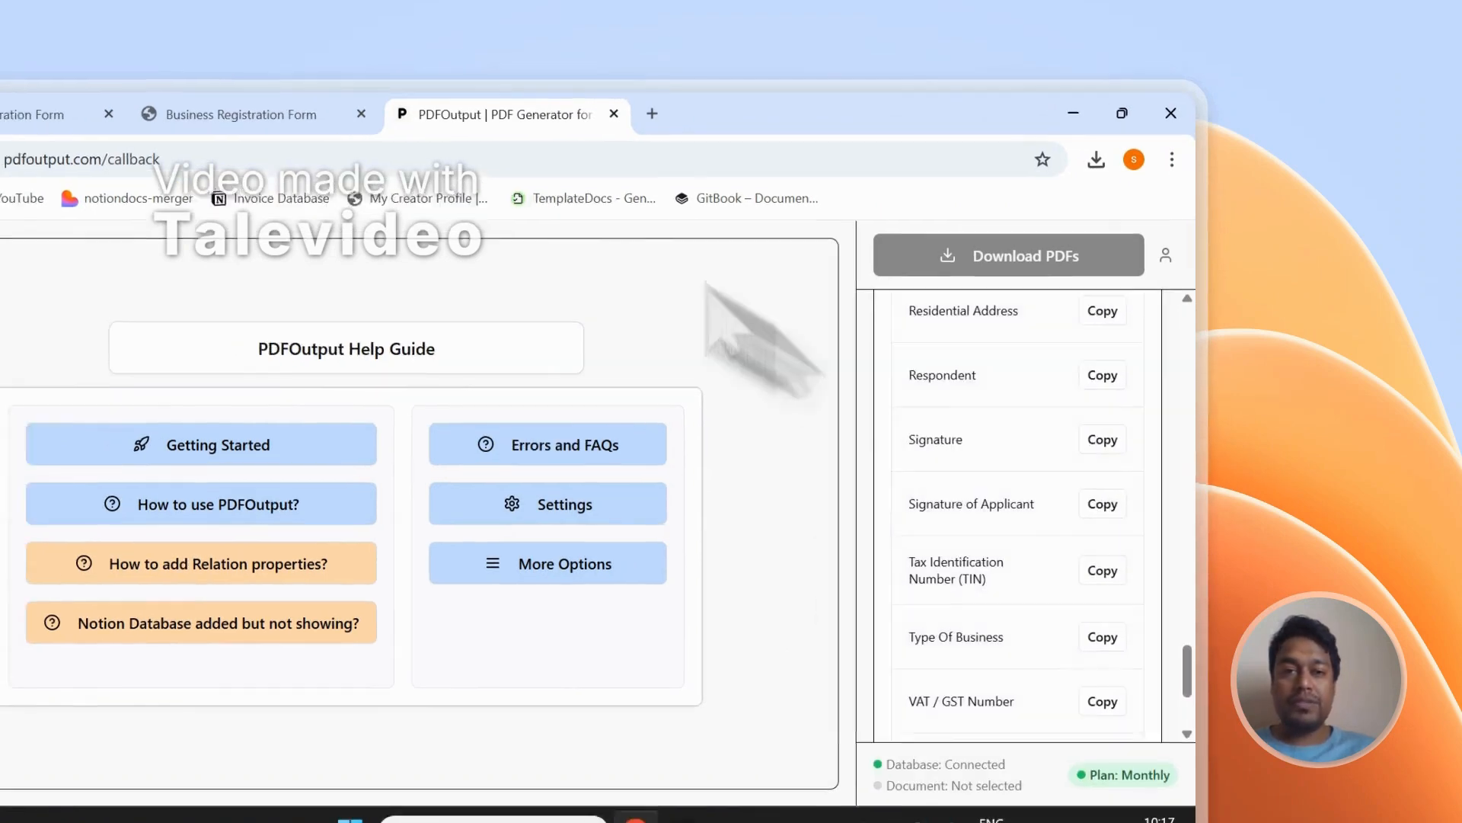
left_click(213, 107)
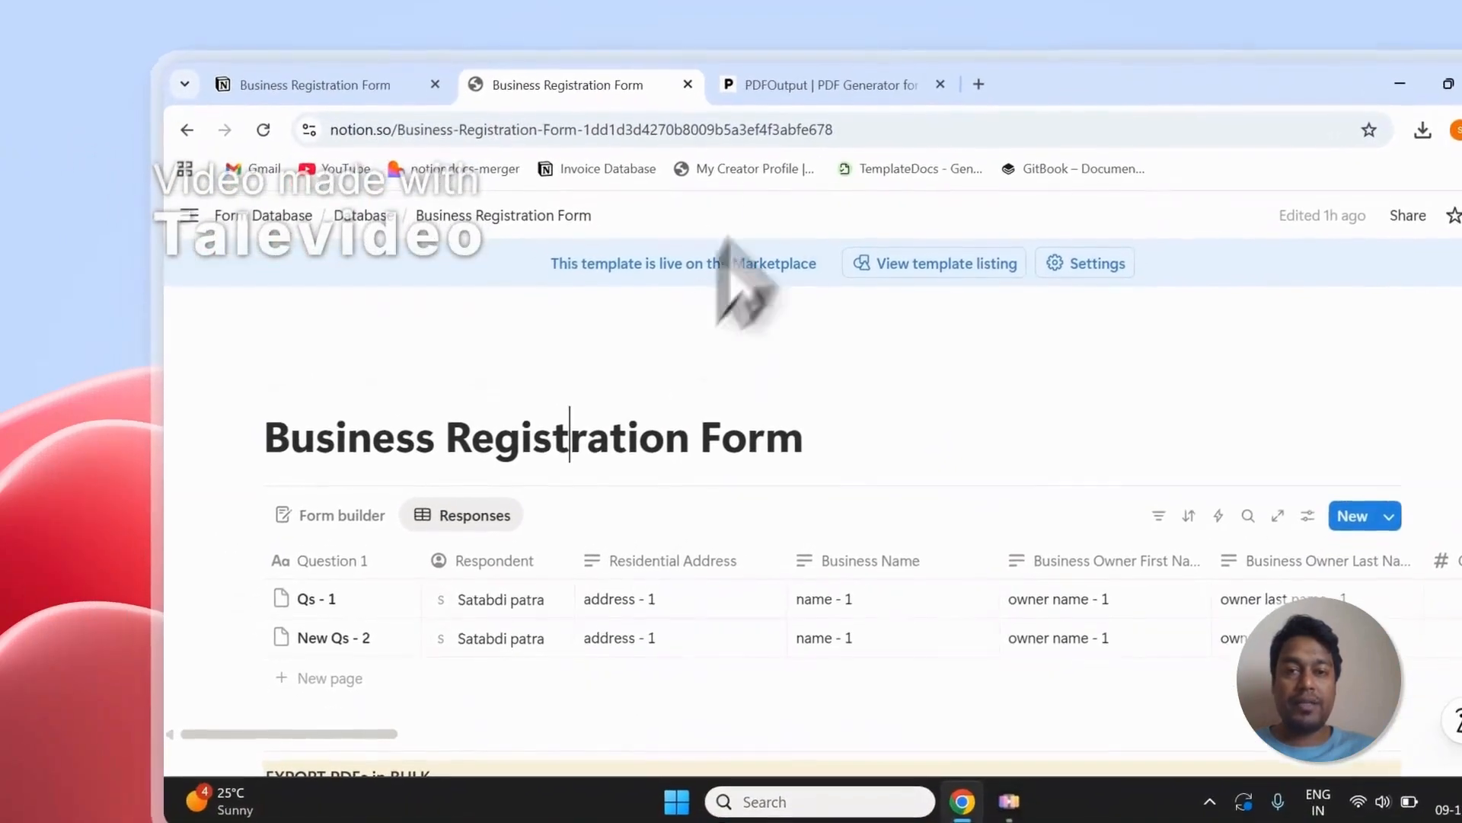
left_click(822, 85)
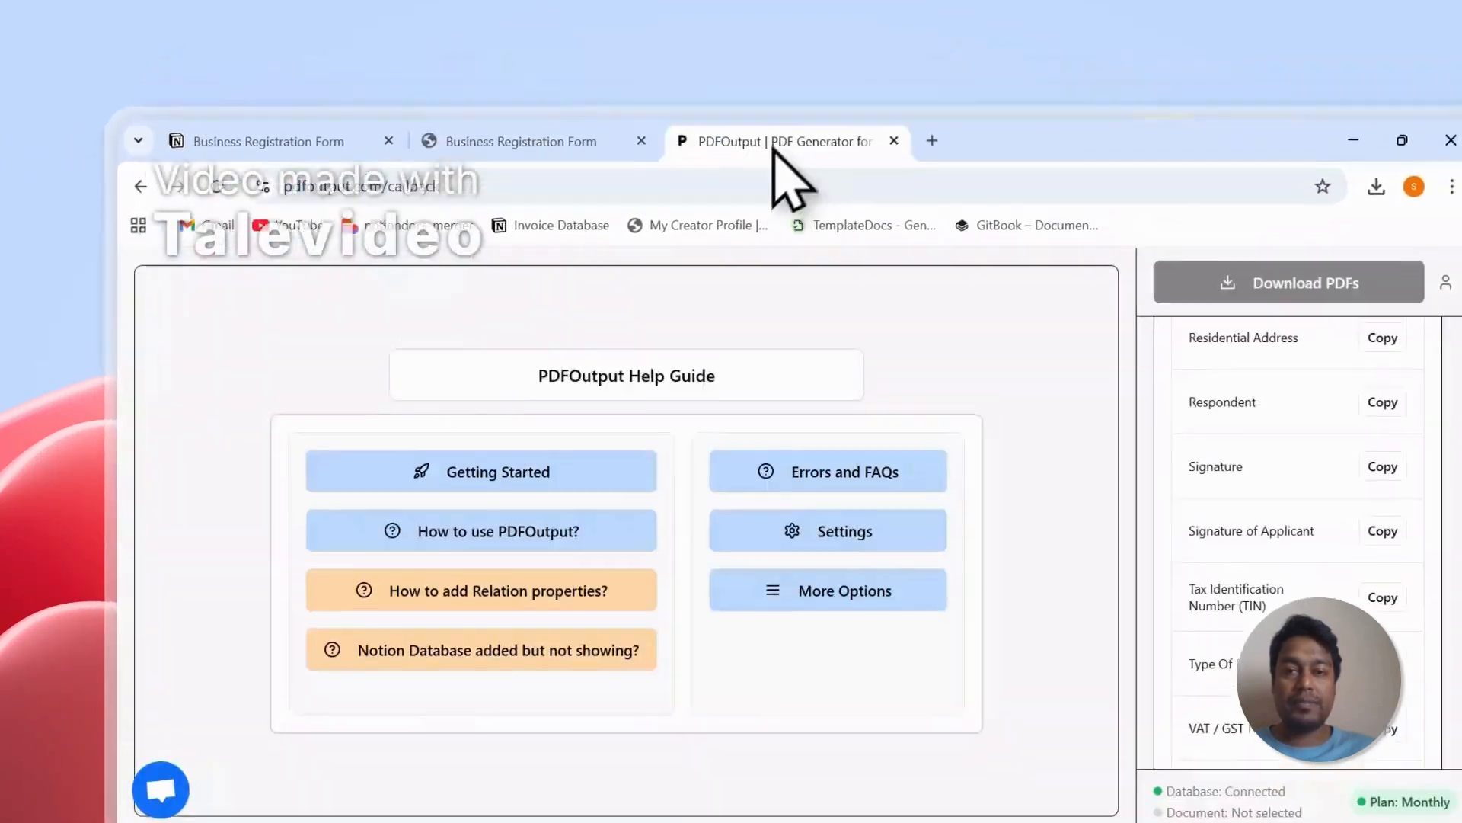
scroll(883, 488, "down", 3)
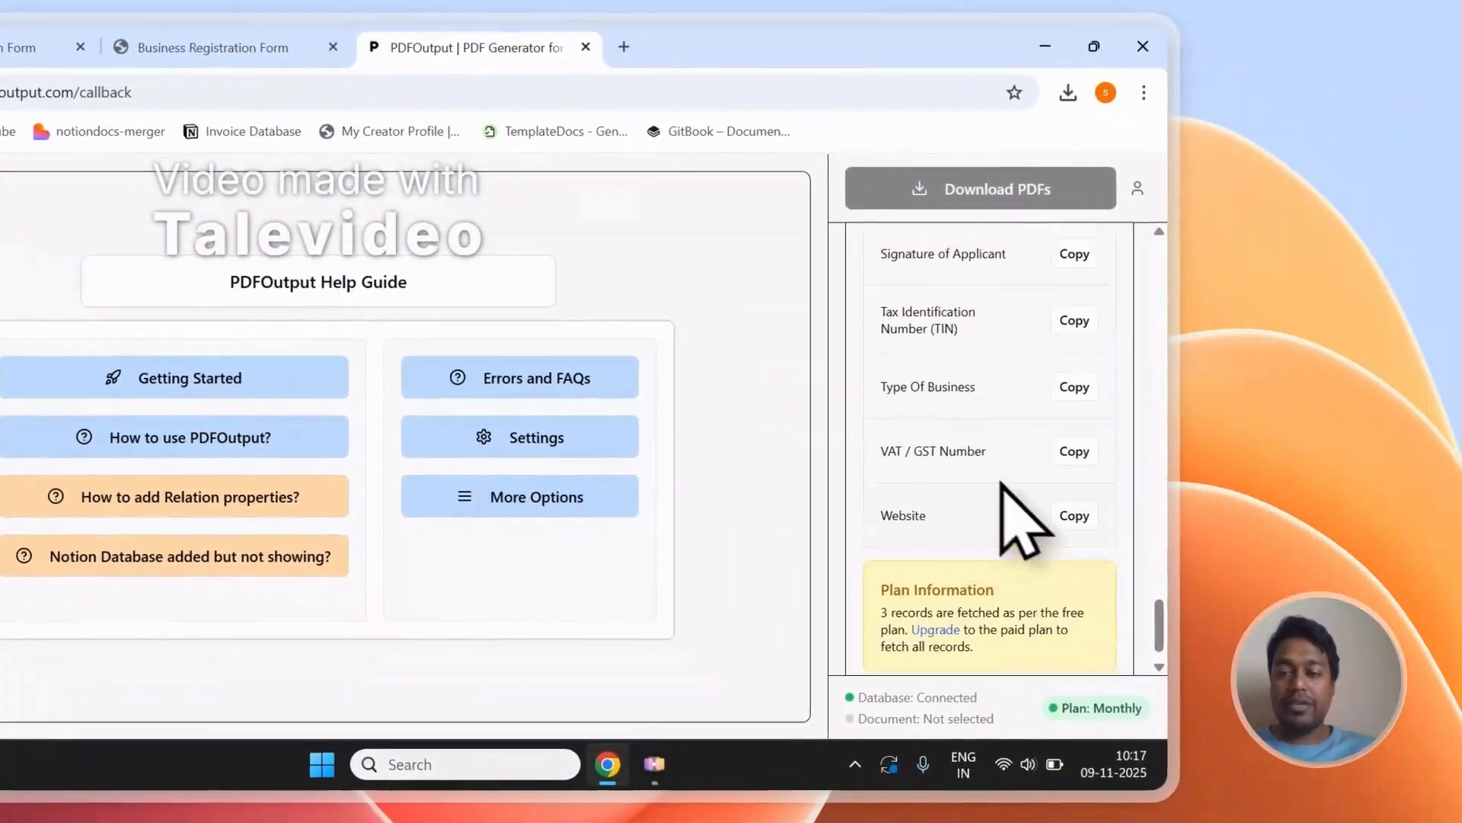
scroll(1002, 484, "up", 6)
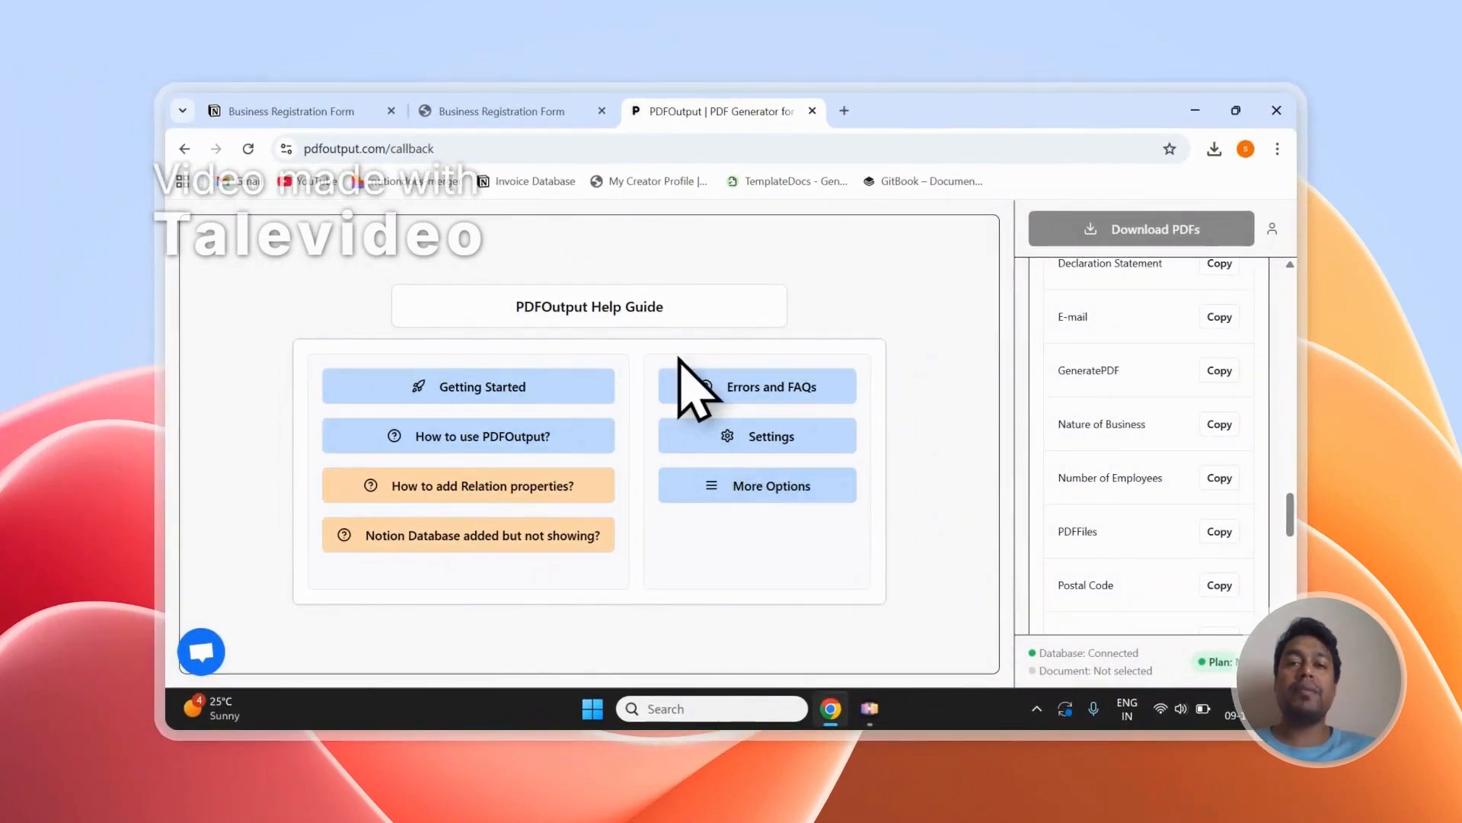
scroll(1112, 457, "up", 10)
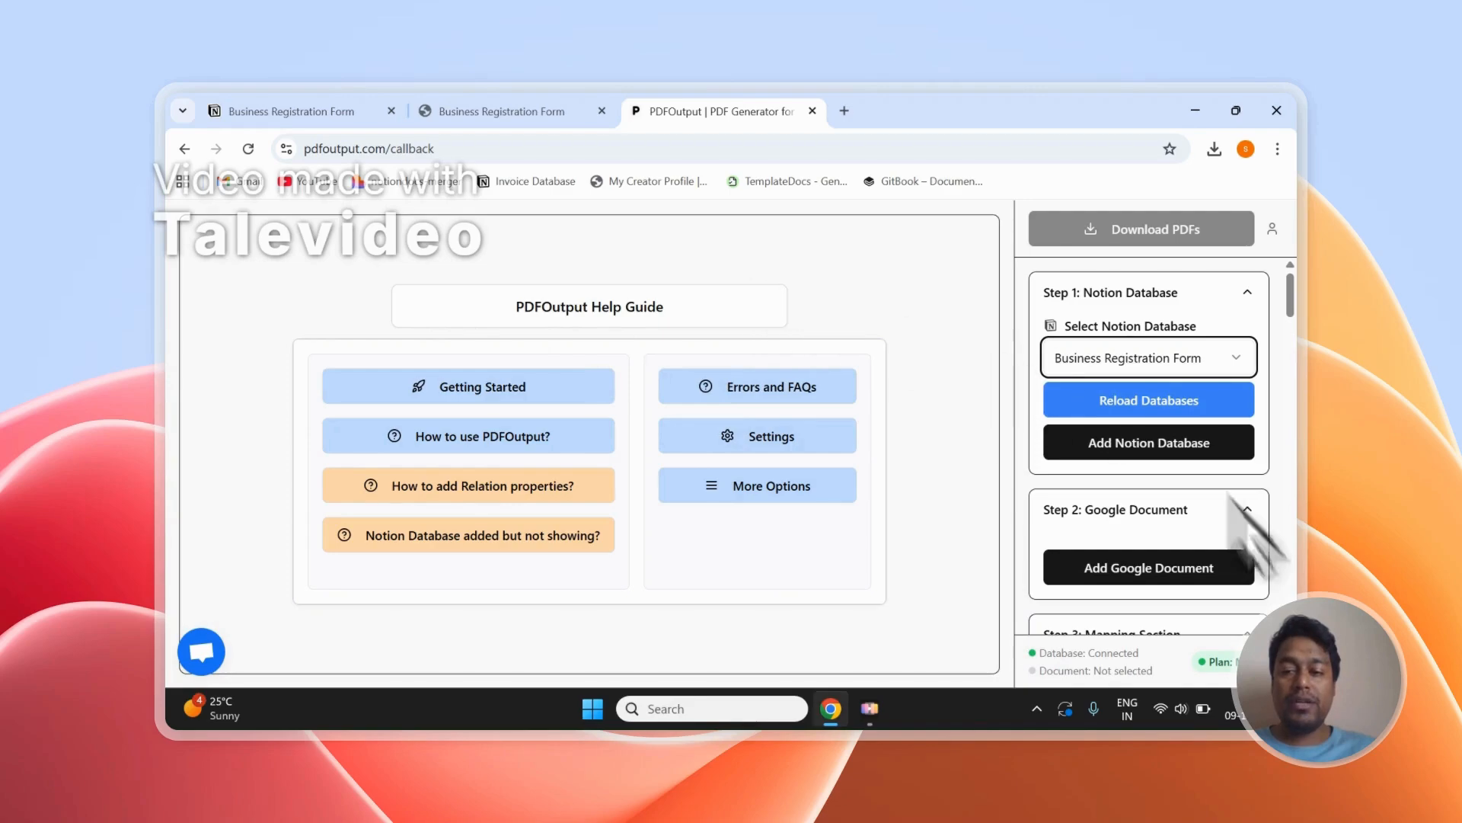
left_click(1143, 568)
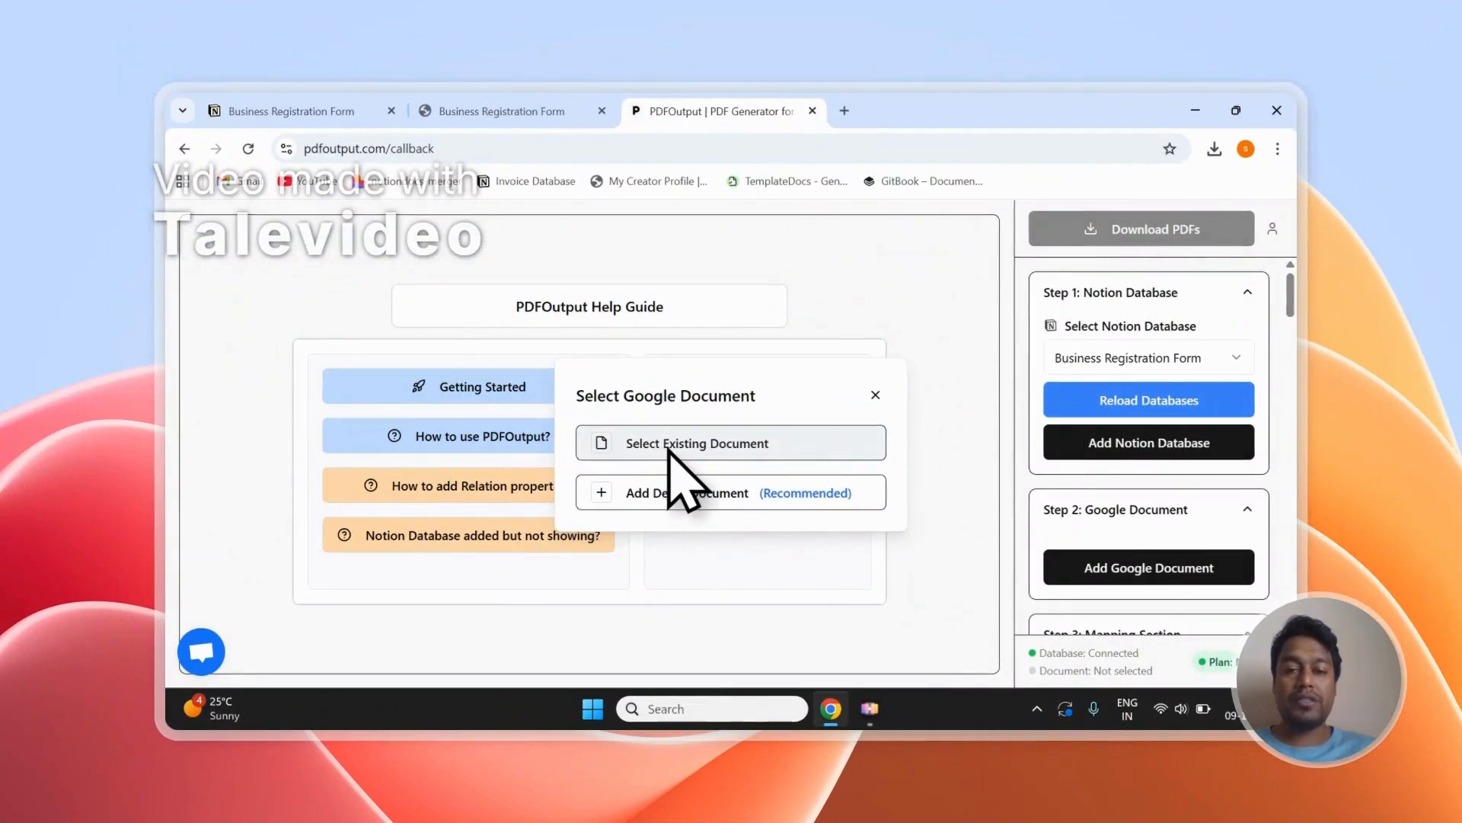
left_click(669, 449)
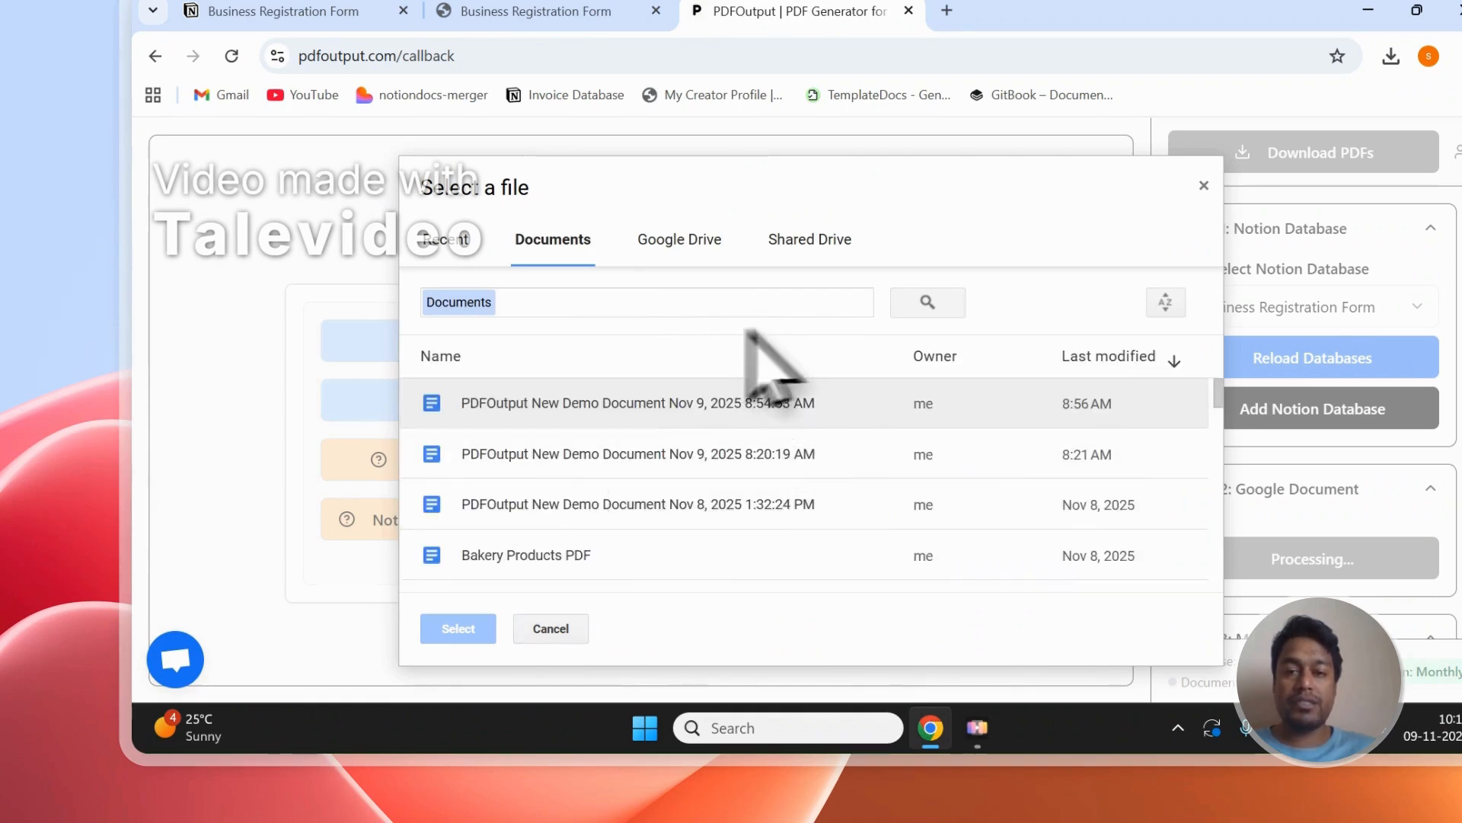
left_click(1203, 186)
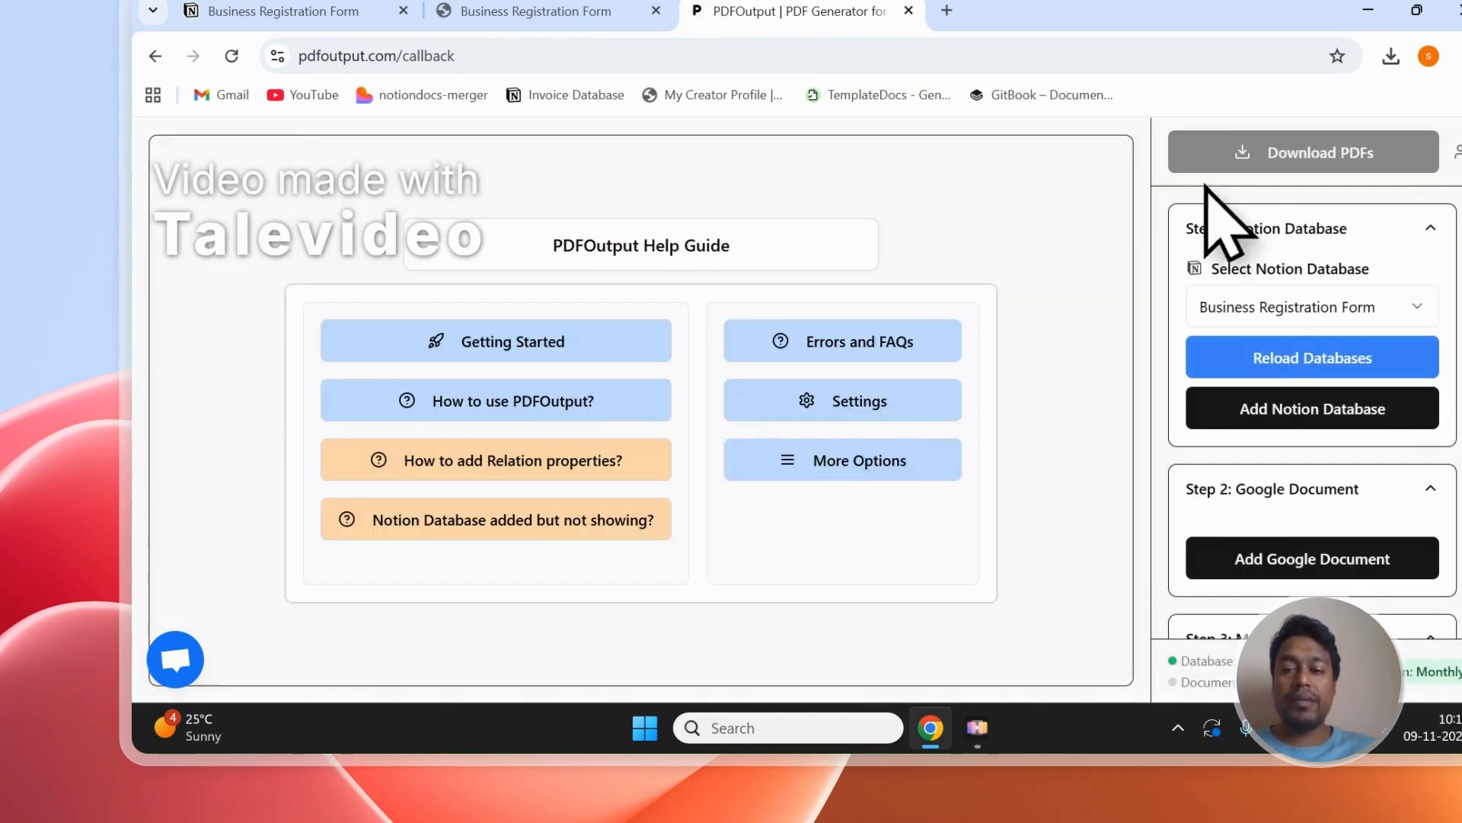
- Add the recommended demo document as the Google Document template for the Business Registration Form database
left_click(1224, 567)
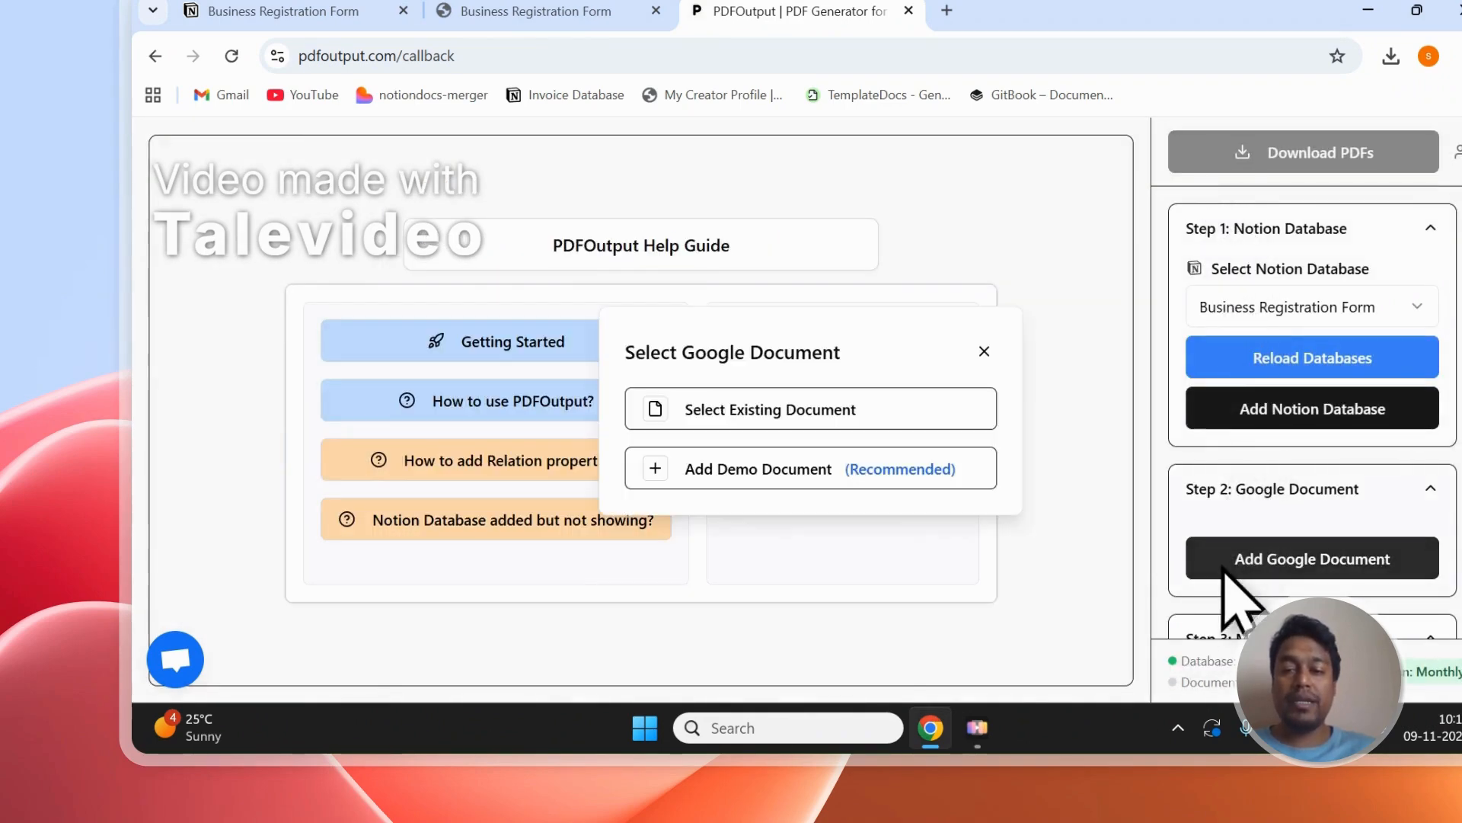
left_click(806, 469)
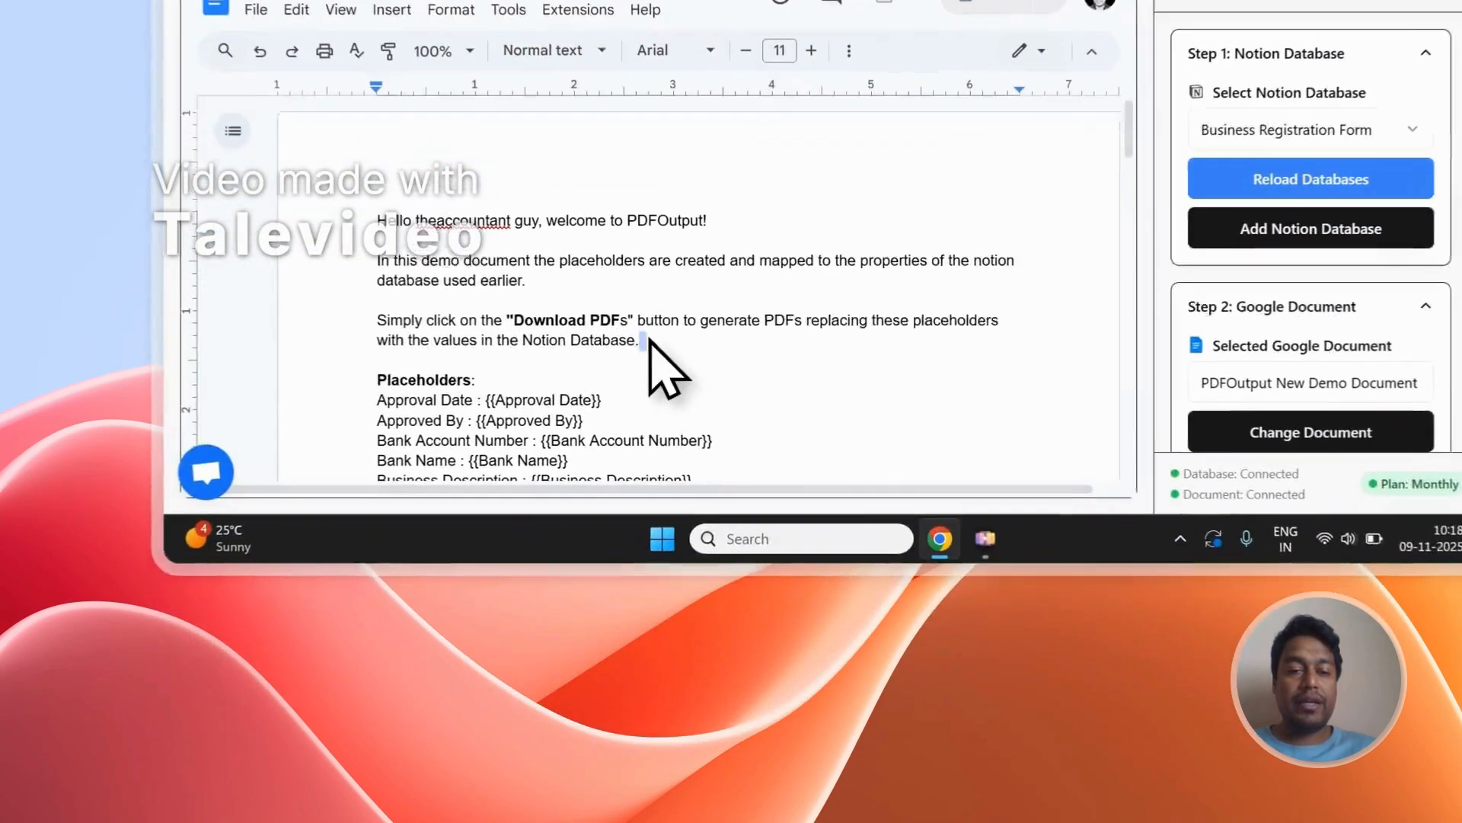
- Delete the welcome text, instructions and "Placeholders" heading so the demo document begins with the Approval Date line
left_click_drag(570, 538, 349, 441)
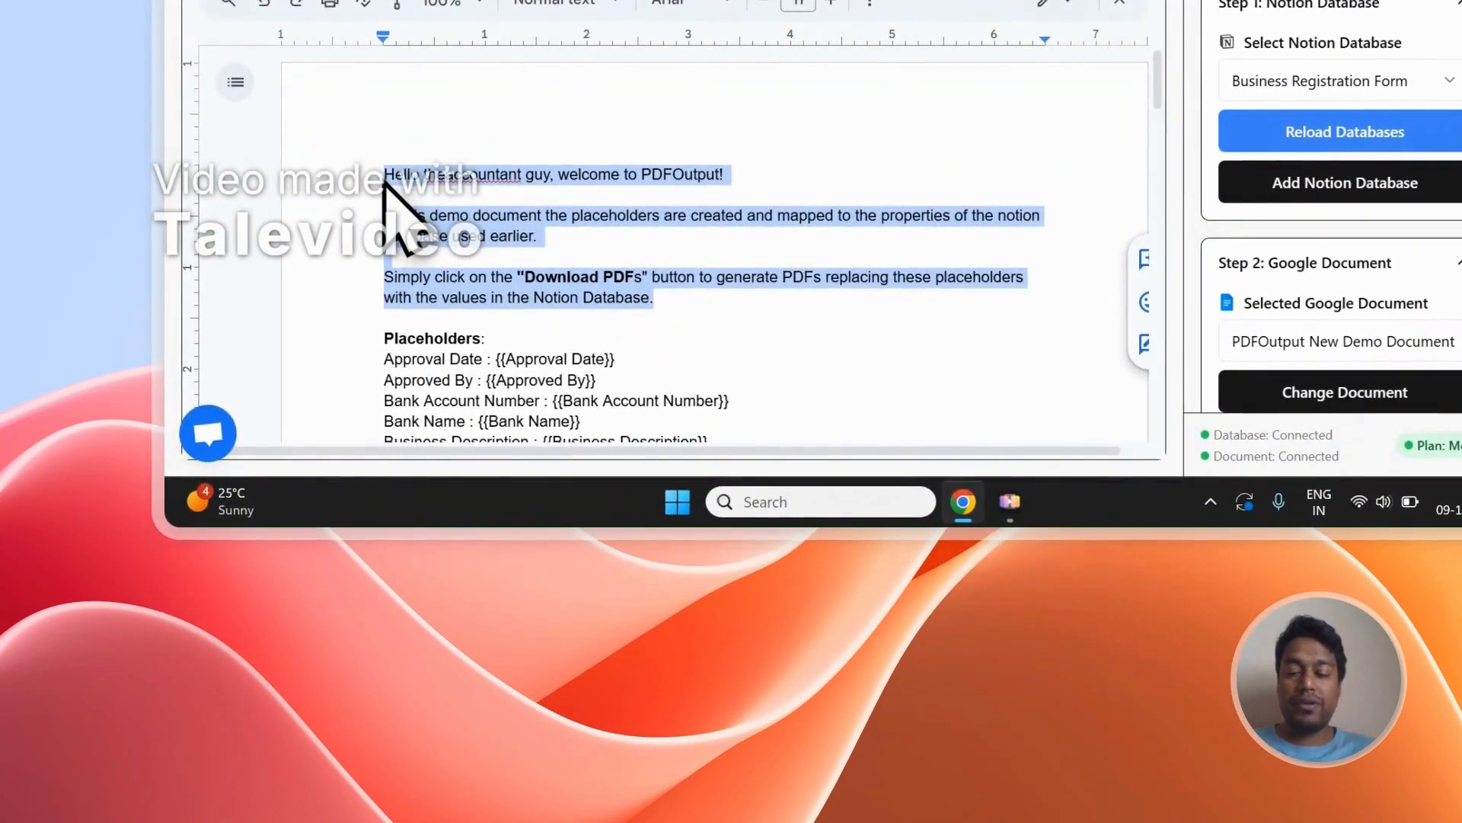
key("BackSpace")
key("Delete")
key("Delete")
key("shift+Down")
key("Delete")
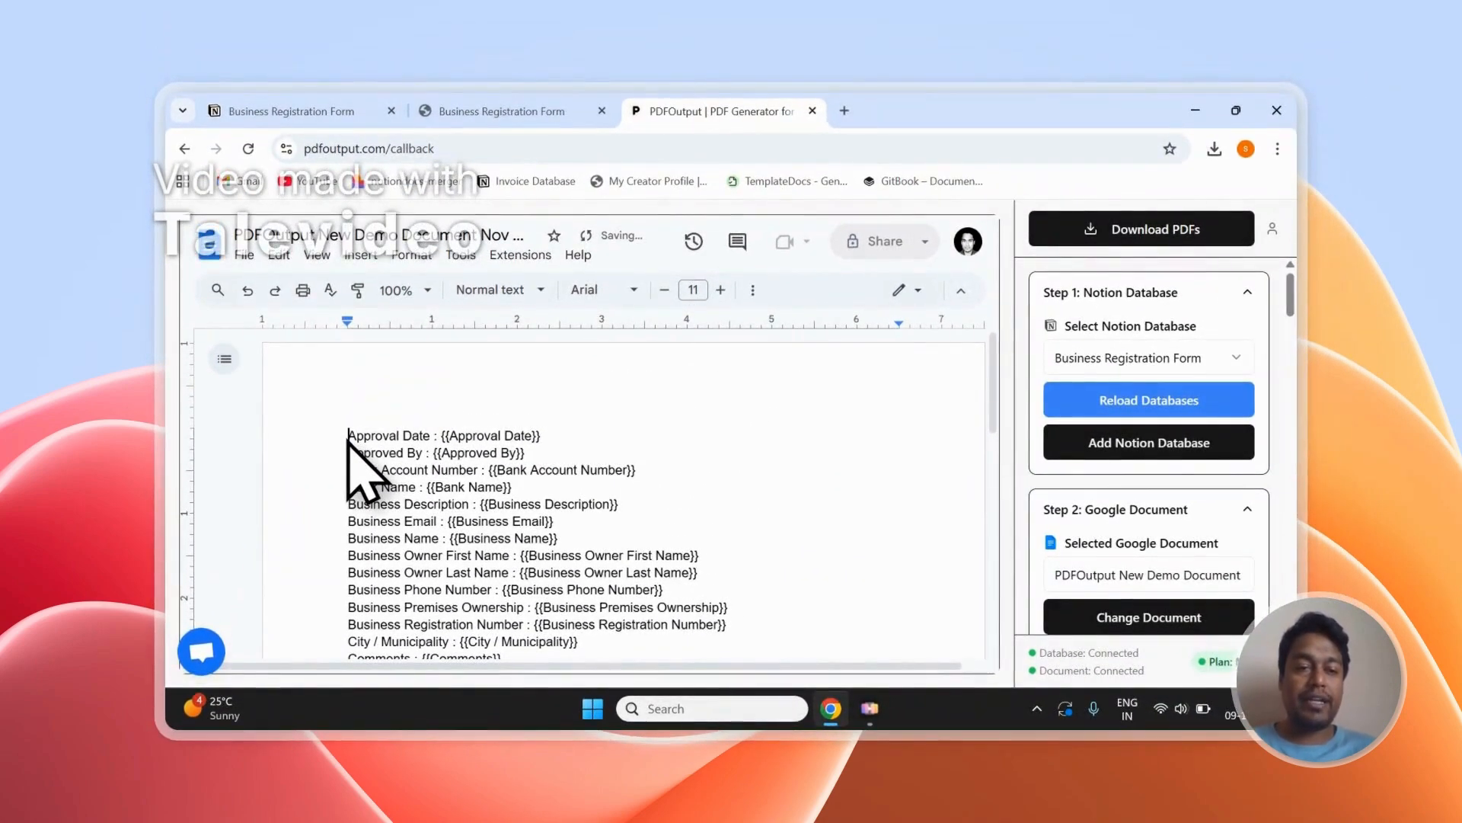
- Examine the placeholders in double curly braces throughout the demo document and compare them with the Notion database's property names
scroll(419, 457, "down", 10)
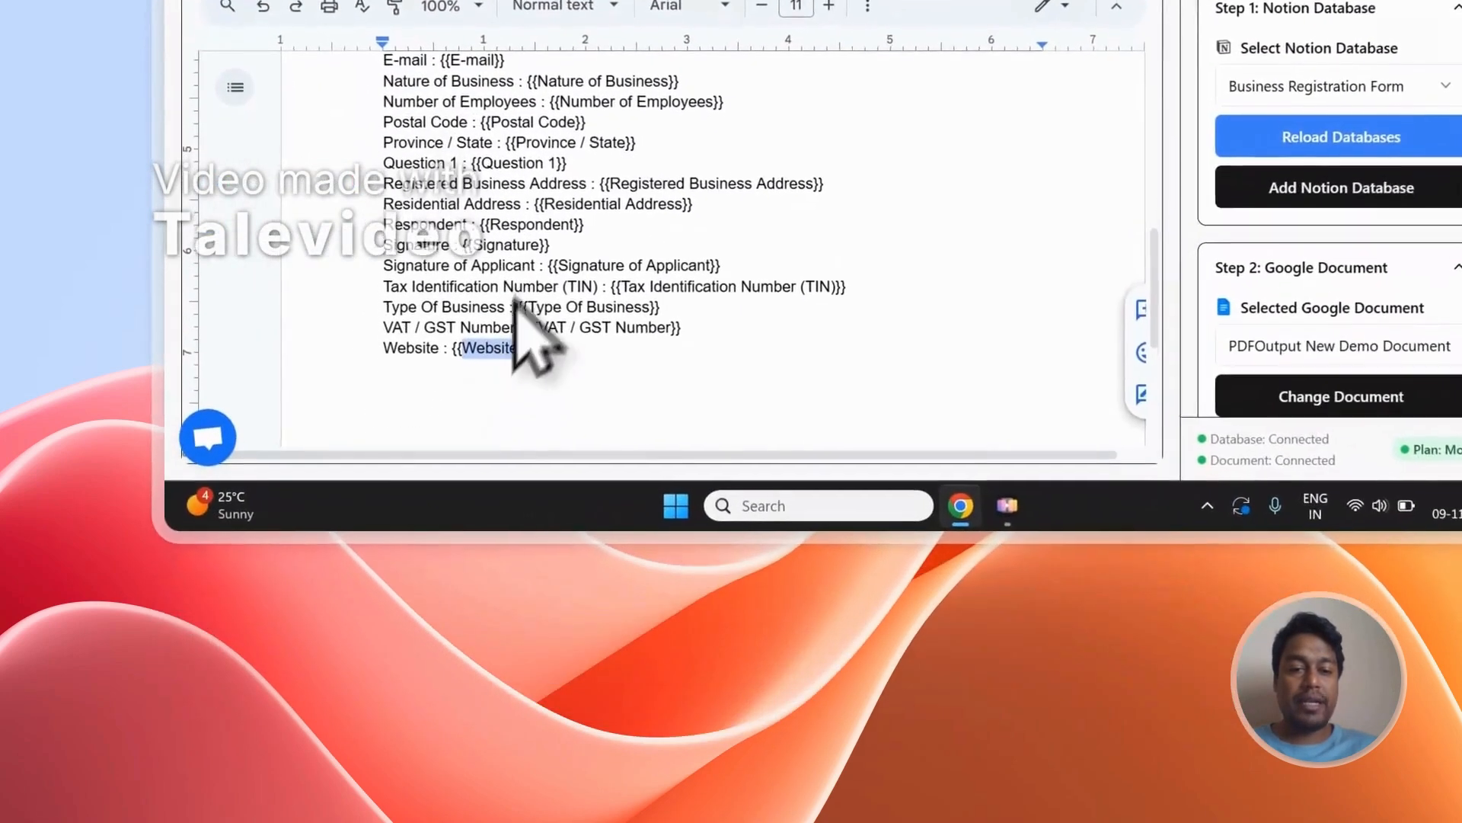
double_click(467, 490)
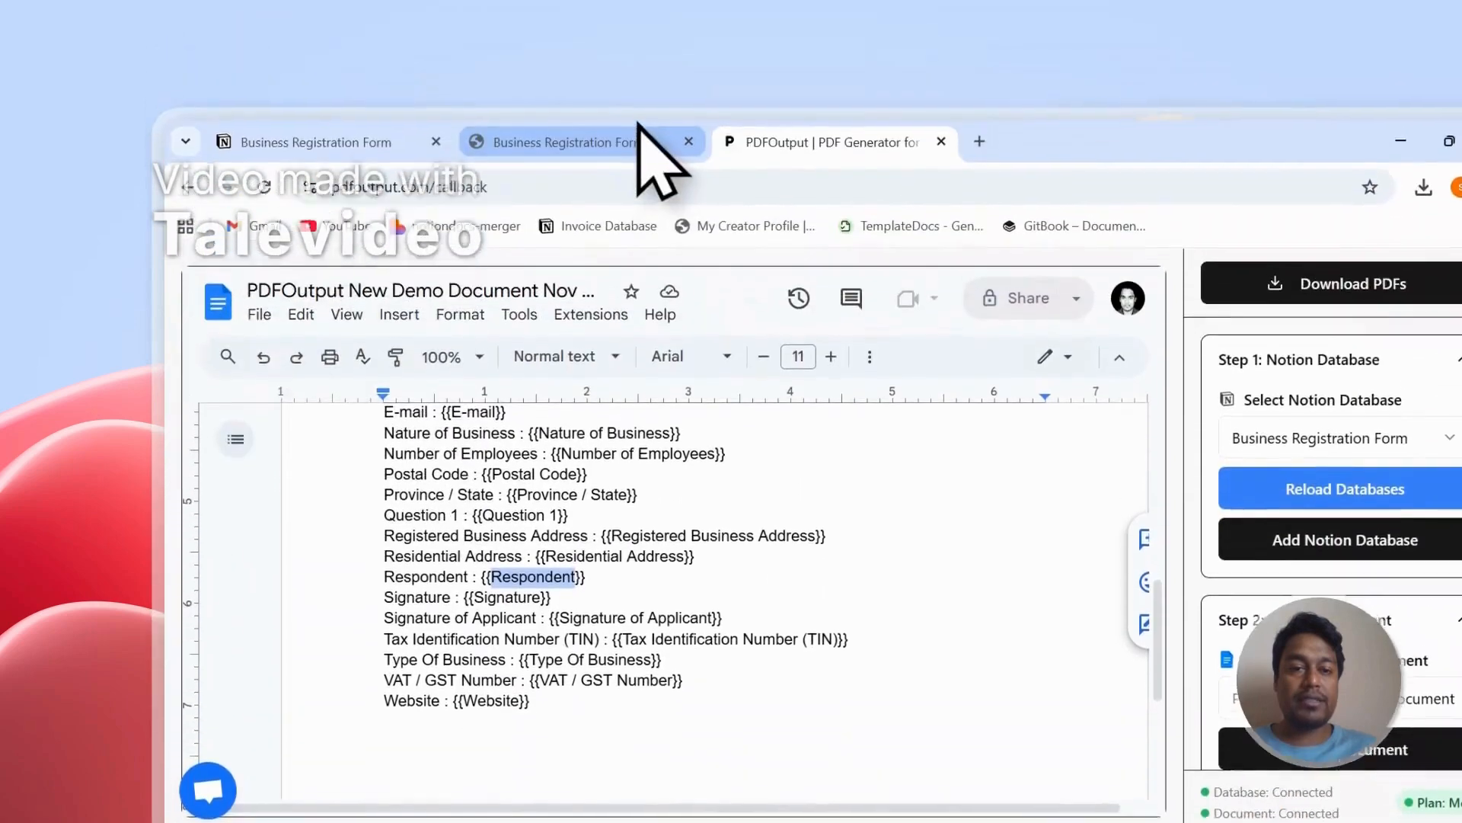
left_click(644, 145)
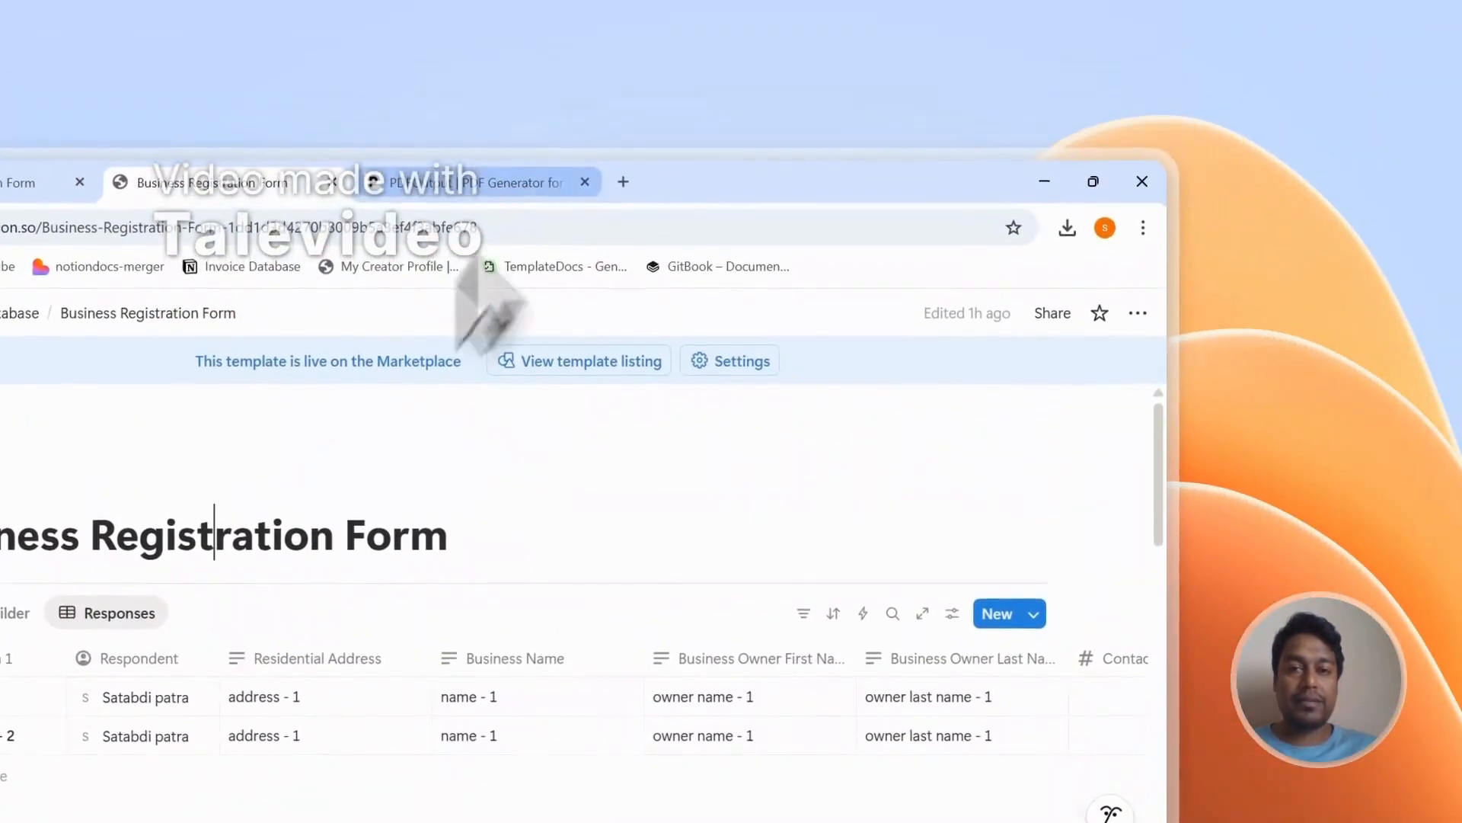
left_click(549, 159)
scroll(288, 572, "down", 3)
scroll(288, 593, "up", 10)
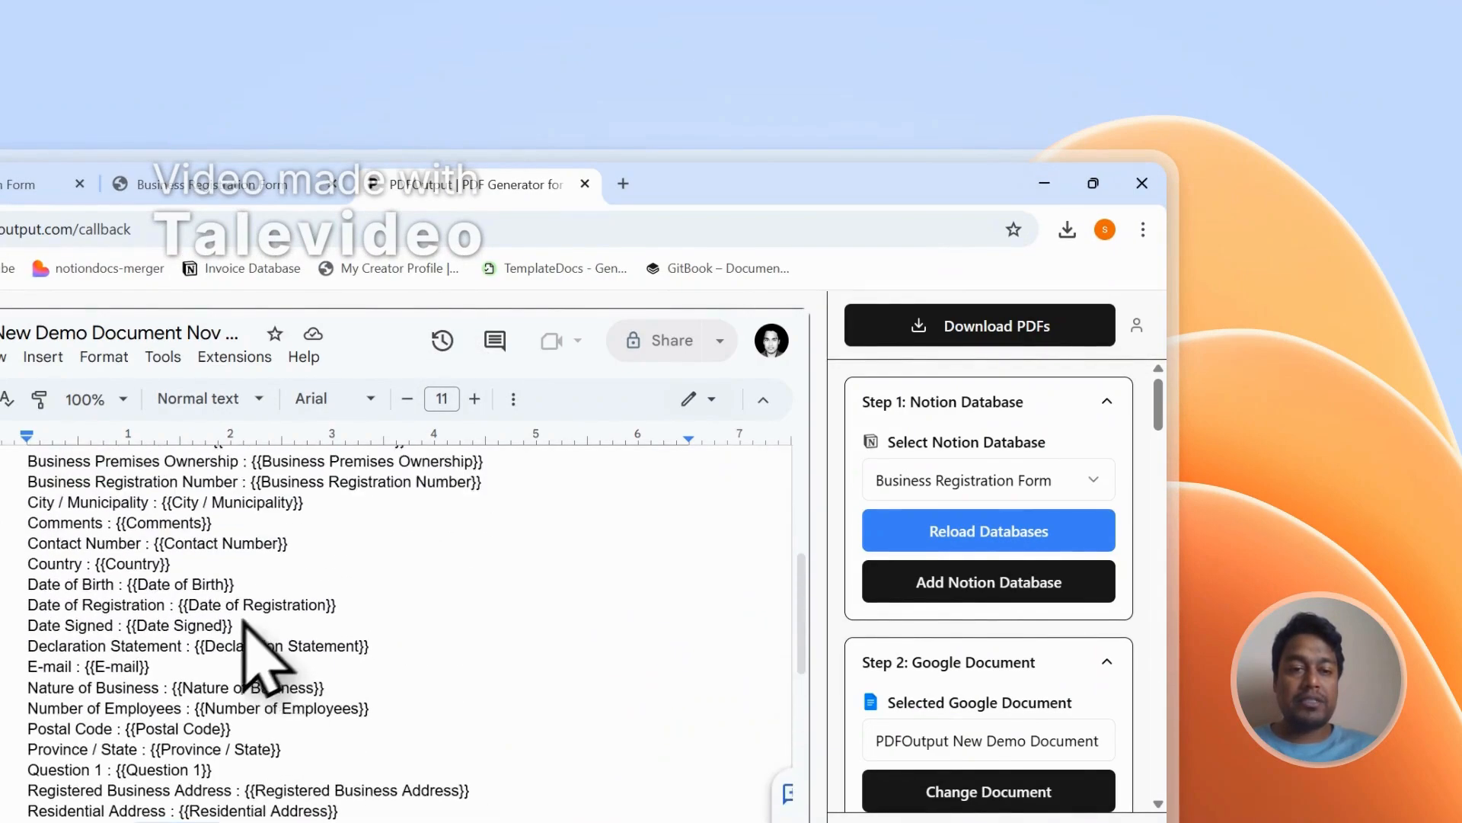
scroll(512, 488, "down", 1)
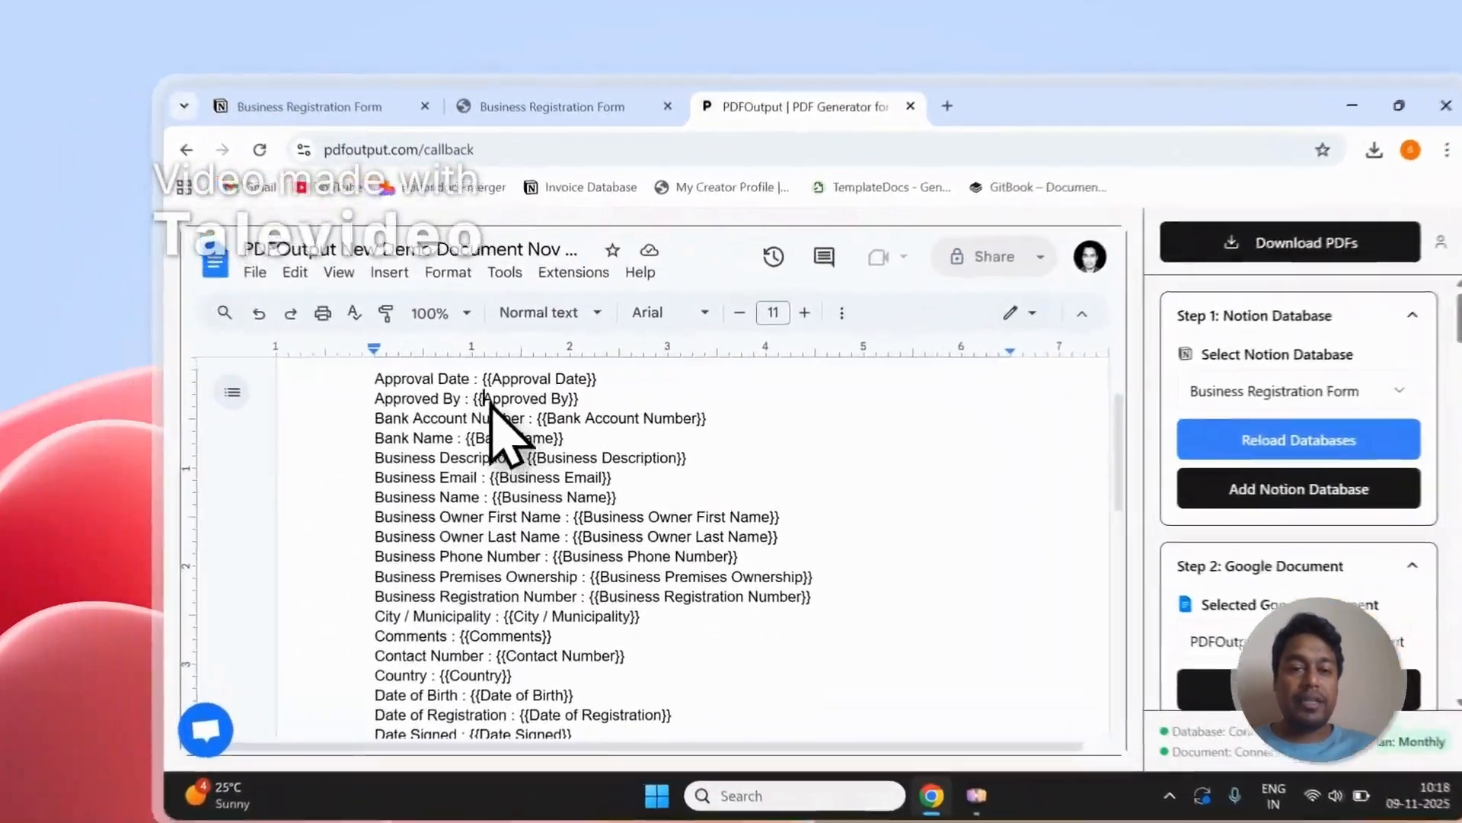
left_click_drag(442, 365, 517, 365)
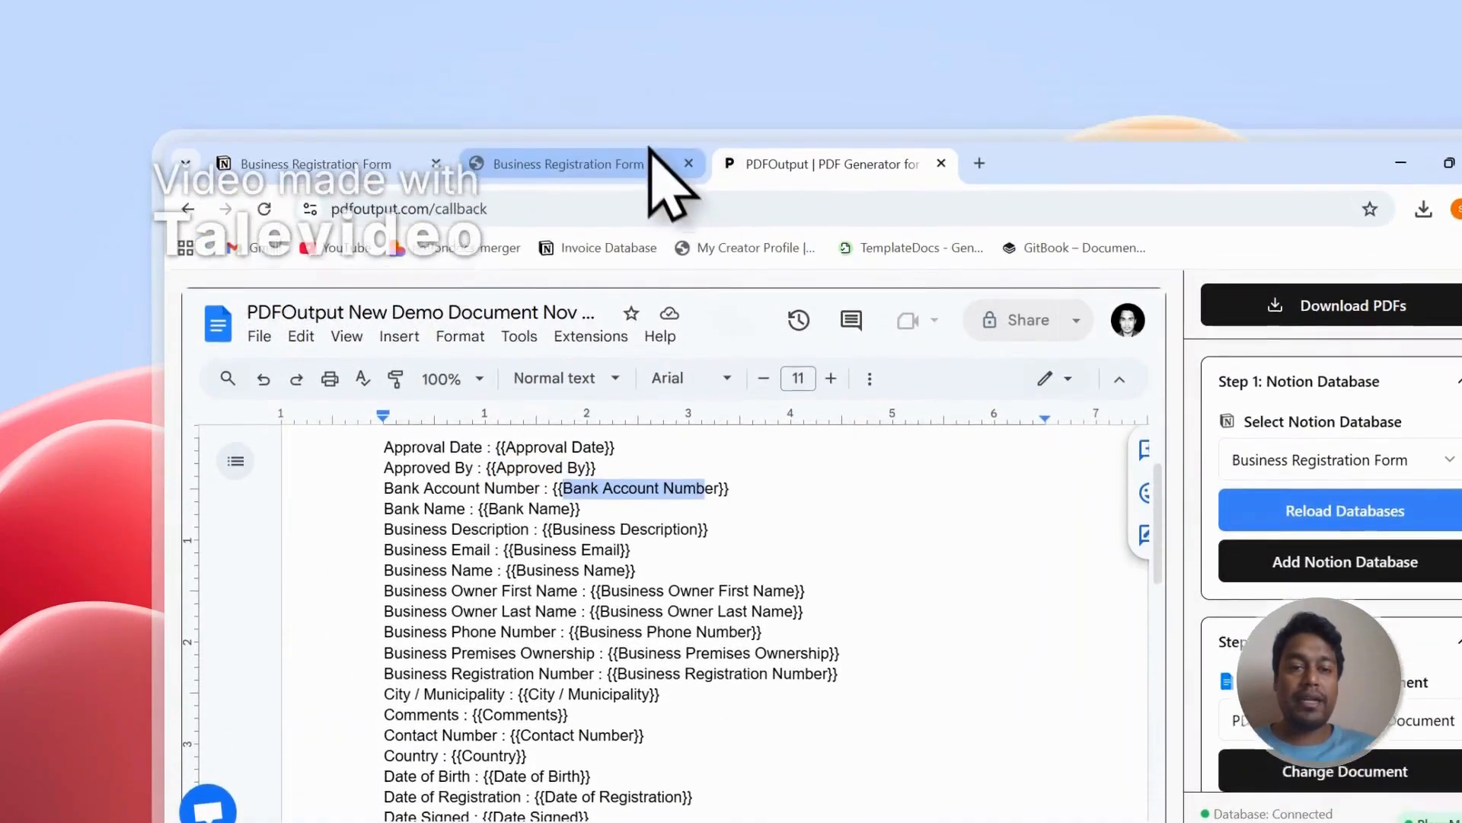
- Copy the Comments property's placeholder and paste it on a new line below the Website line in the demo document
left_click(655, 106)
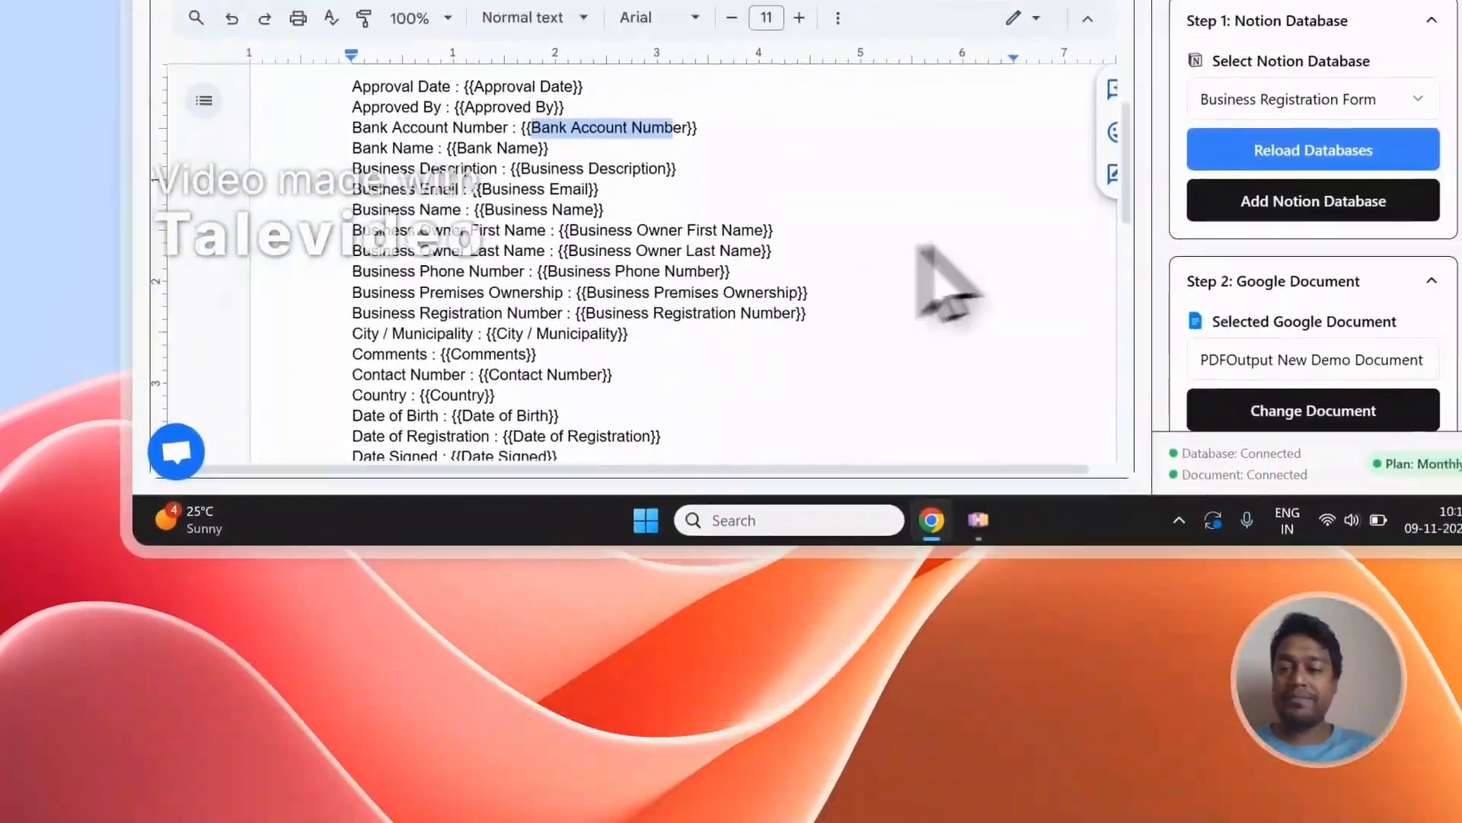
scroll(1347, 280, "down", 8)
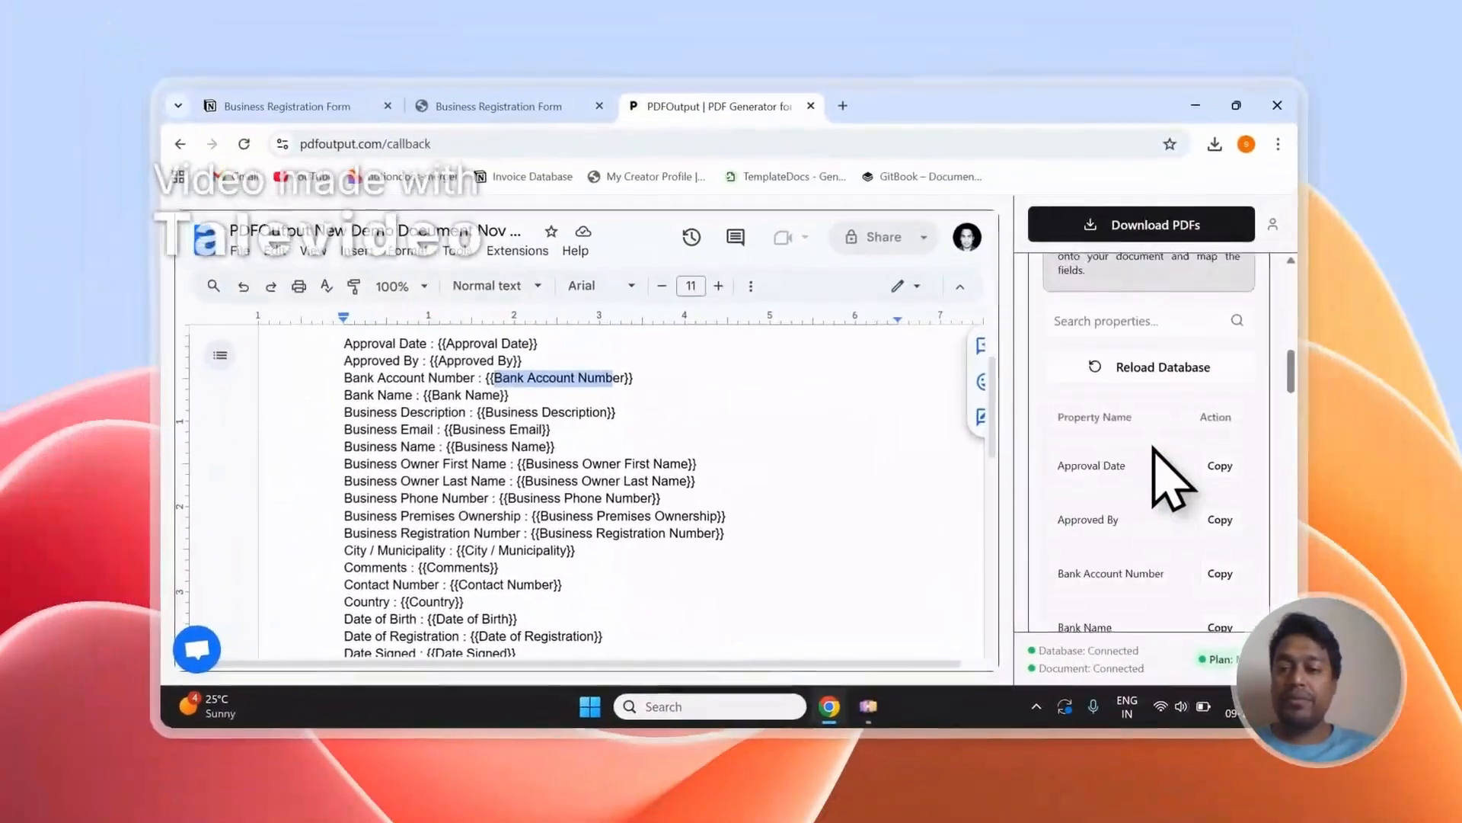
scroll(1173, 478, "down", 5)
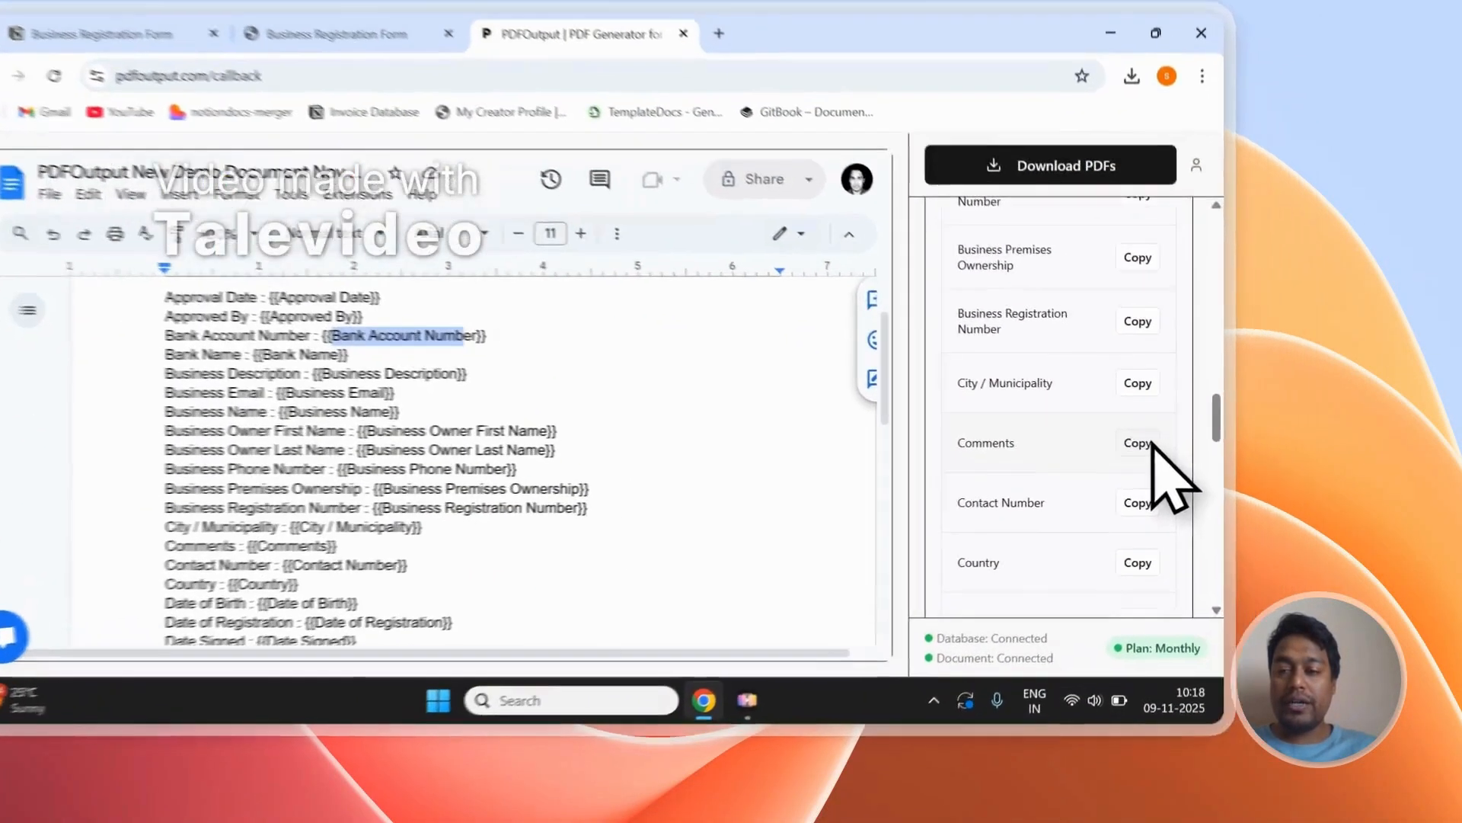
left_click(1218, 478)
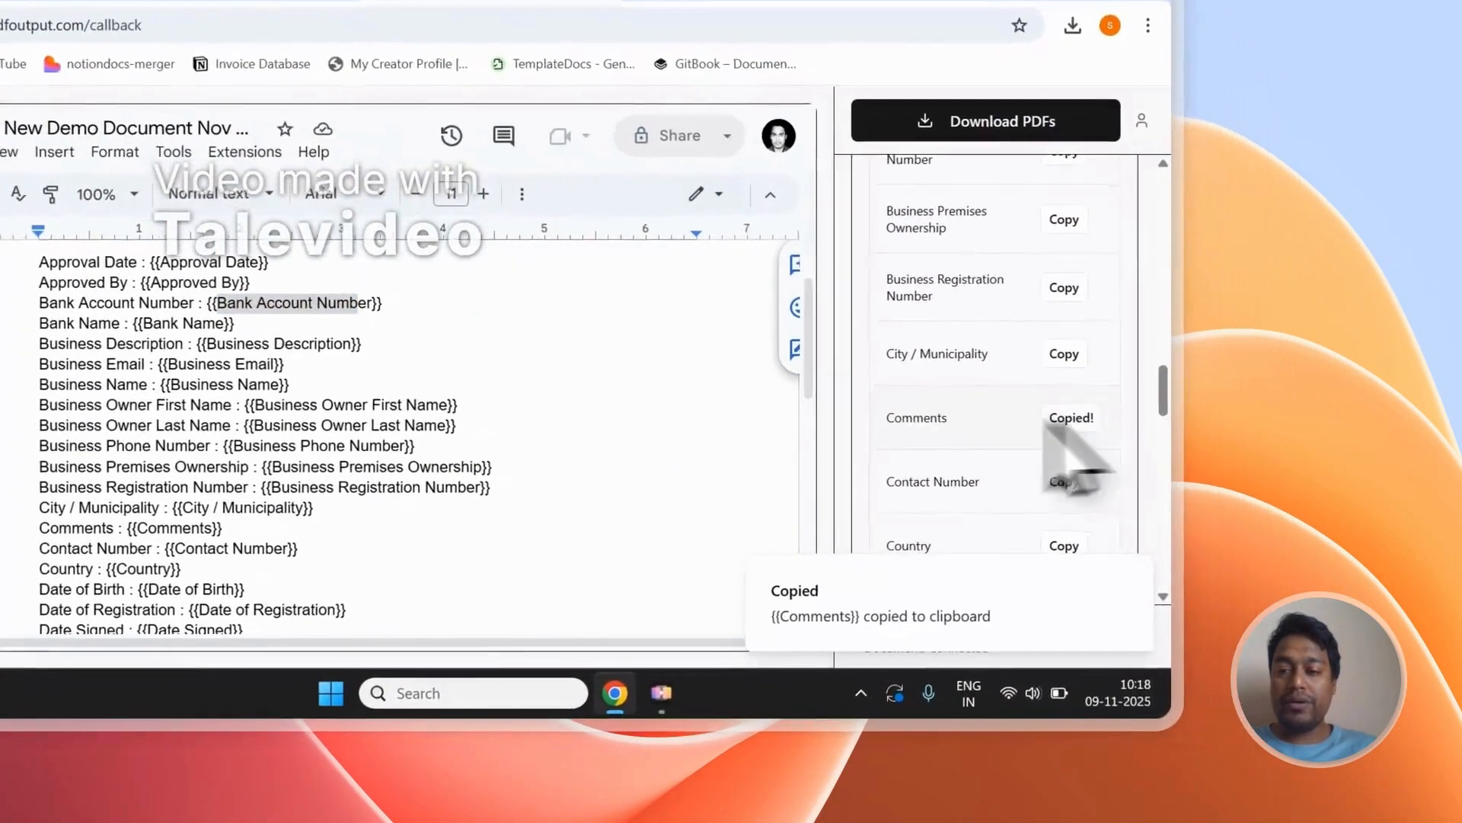
scroll(710, 464, "down", 10)
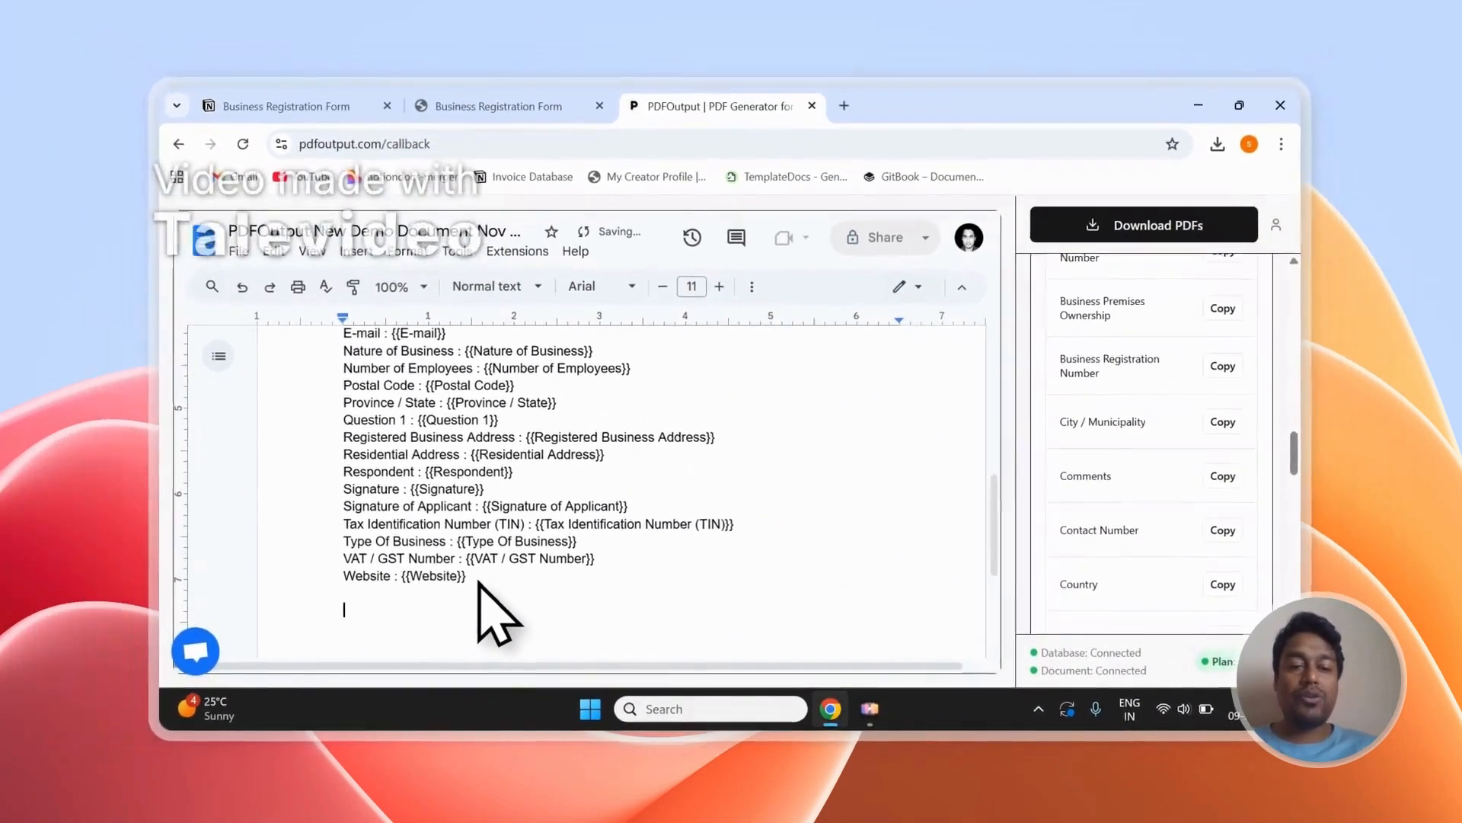
key("ctrl+v")
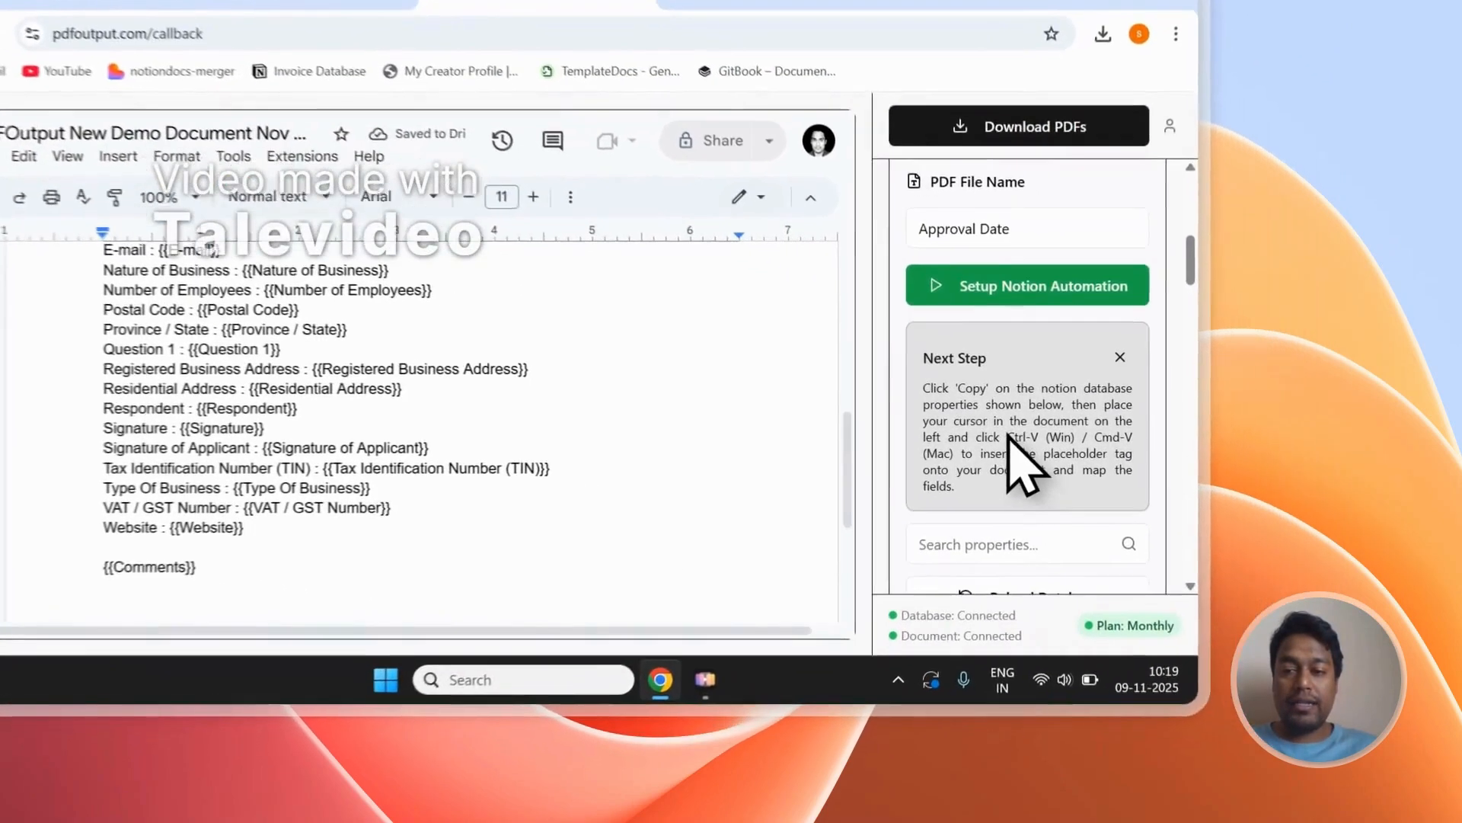
- Filter the properties with "Webs", copy the Website placeholder and paste it below the {{Comments}} placeholder in the document
left_click_drag(1133, 498, 1086, 515)
scroll(609, 449, "down", 3)
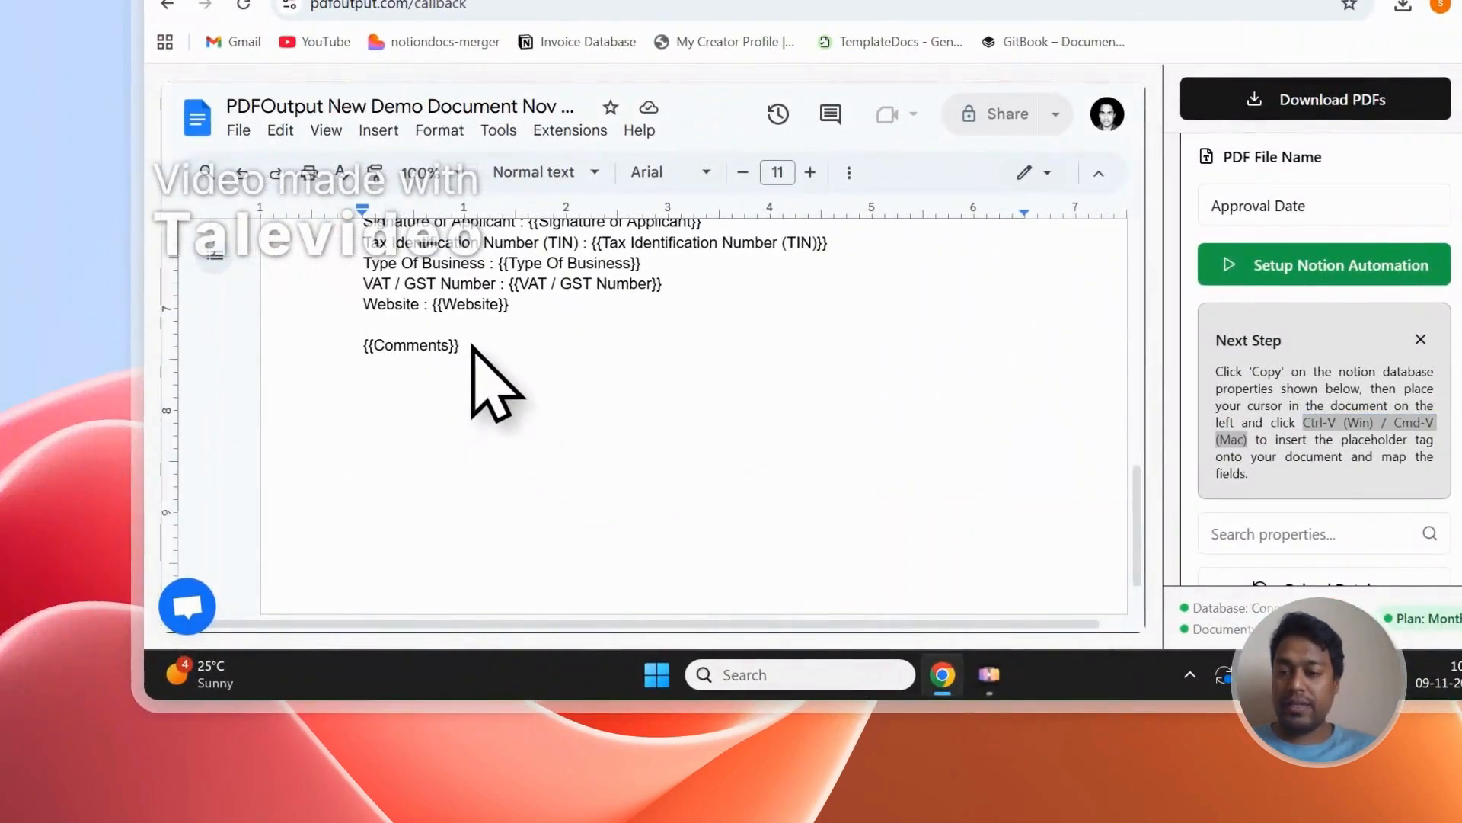
scroll(1279, 457, "down", 3)
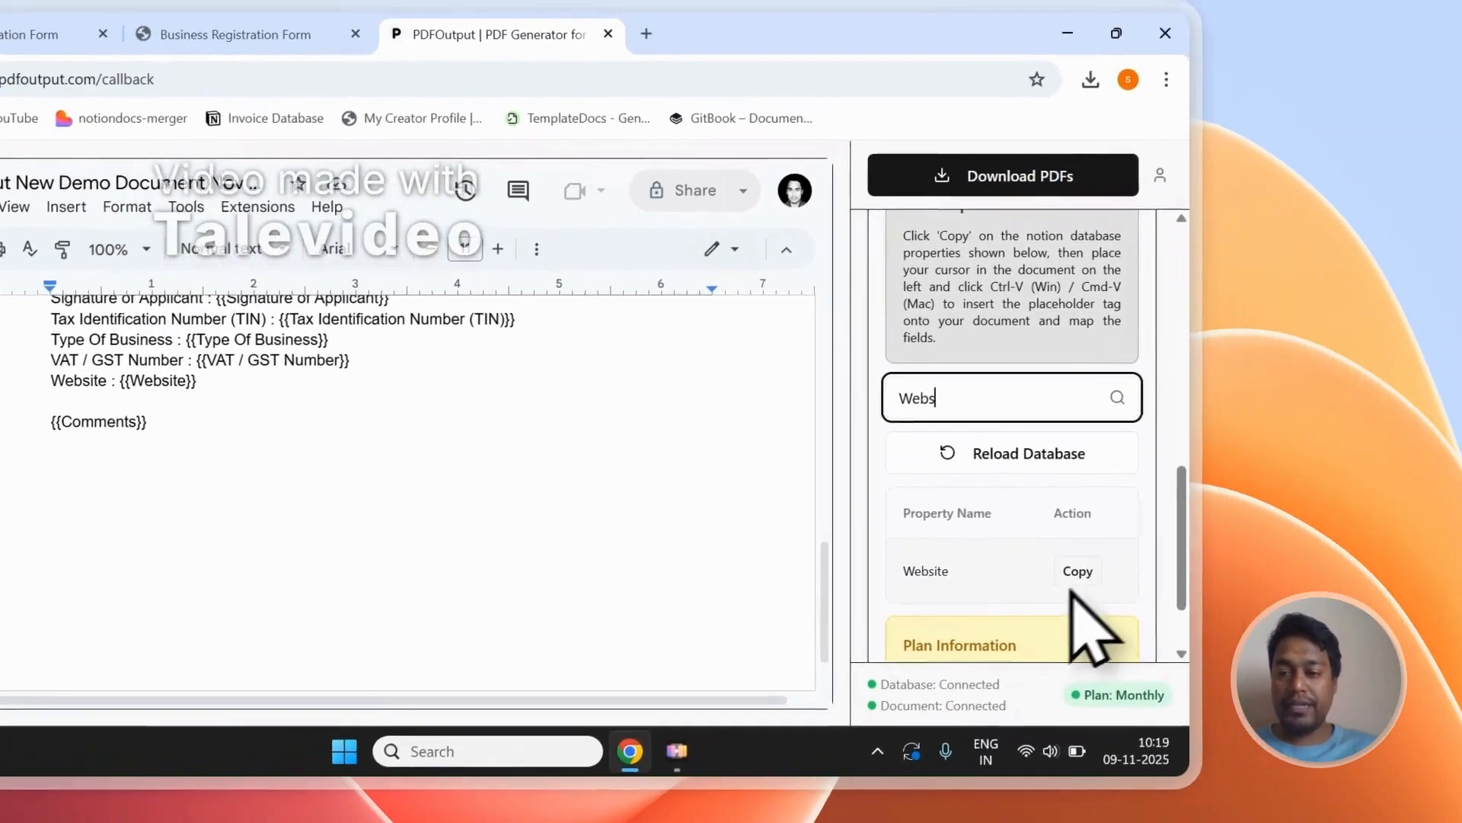
left_click(1390, 495)
left_click(243, 465)
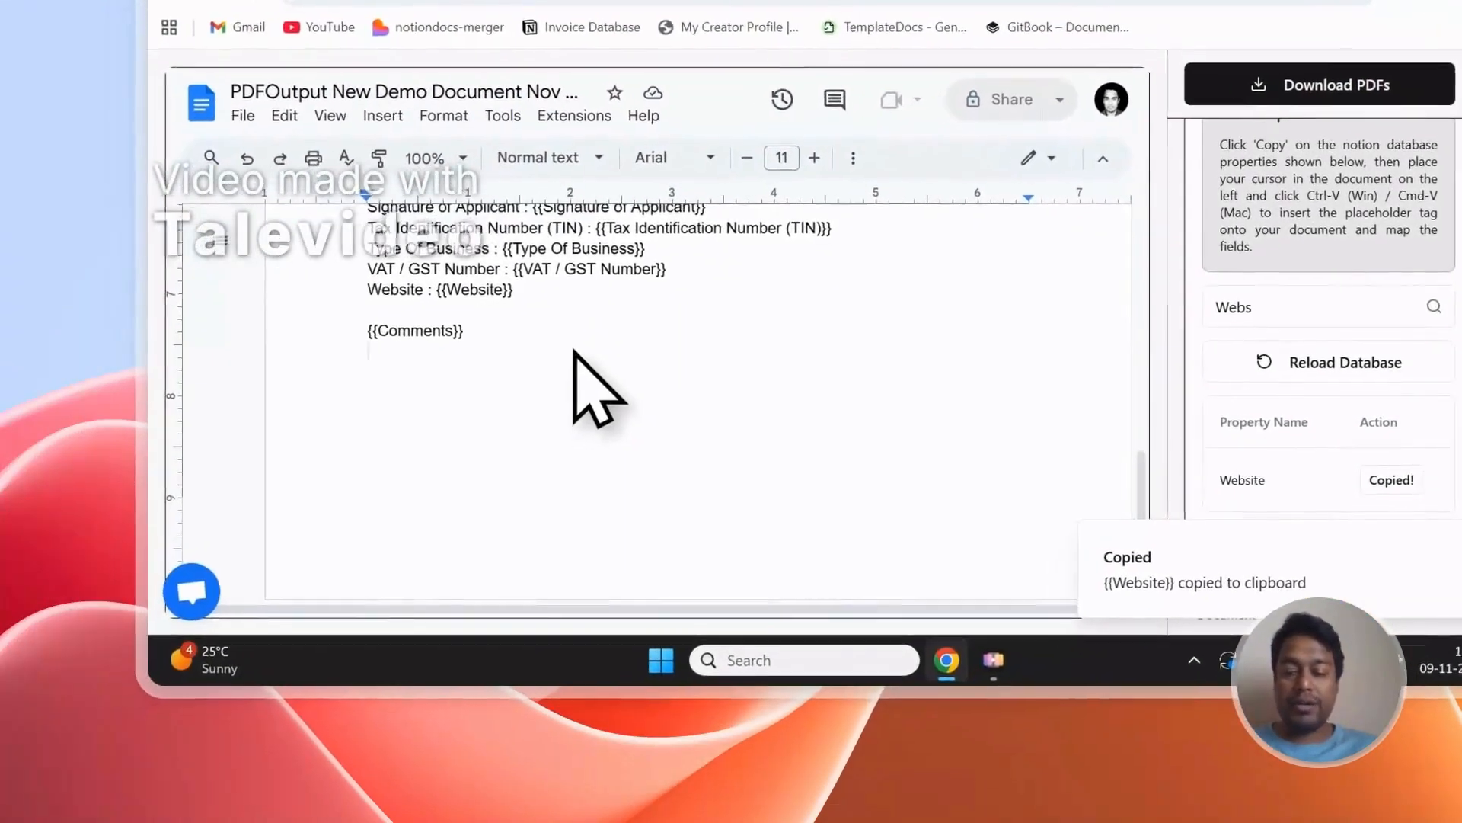
key("ctrl+v")
- Delete the extra pasted placeholders below the document's Website line
key("shift+Up")
key("shift+Up")
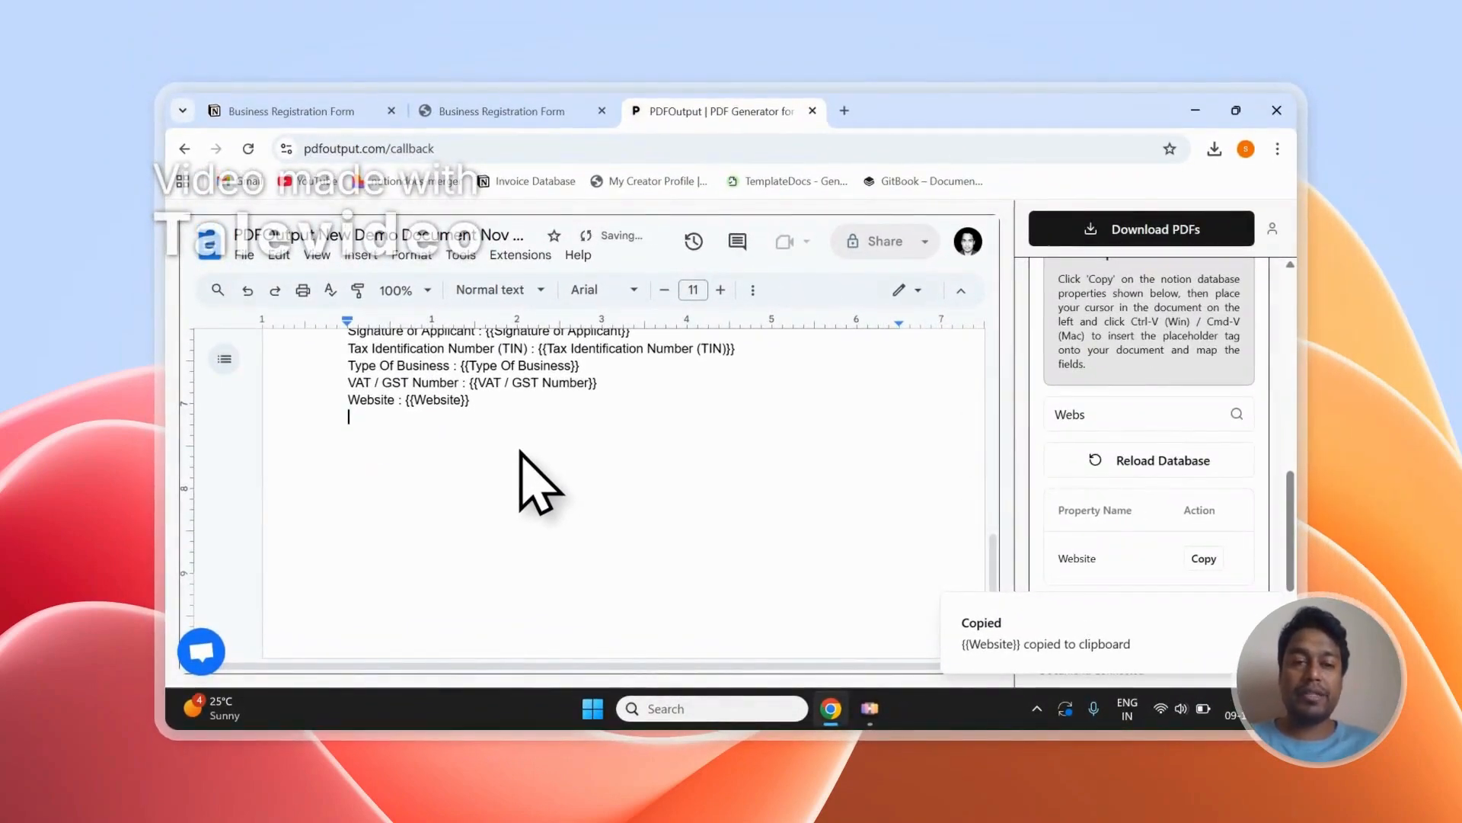
scroll(581, 457, "up", 10)
- Set the PDF file name to the Business Name property in the mapping section
scroll(1097, 525, "up", 3)
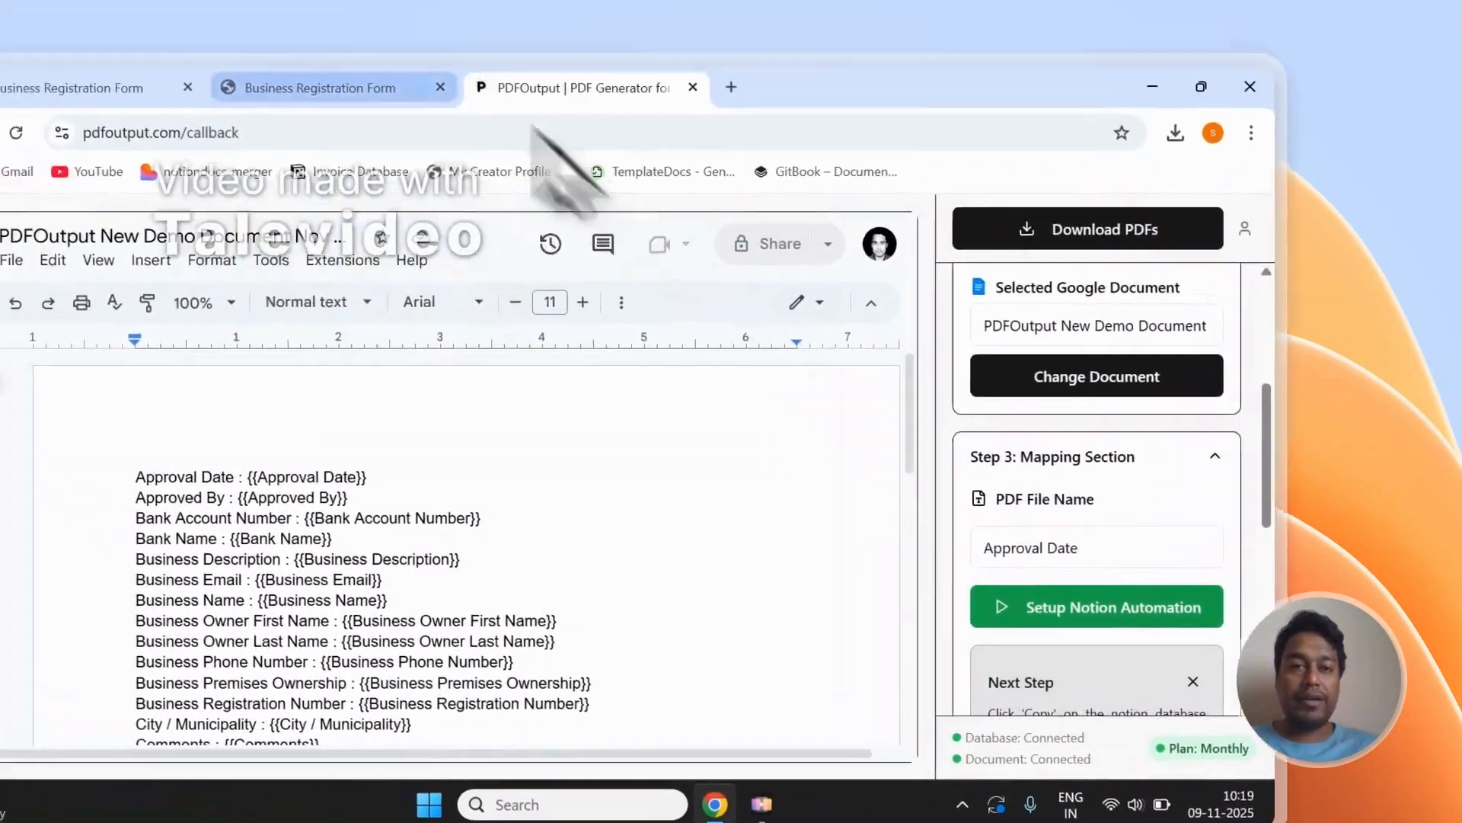
left_click(532, 161)
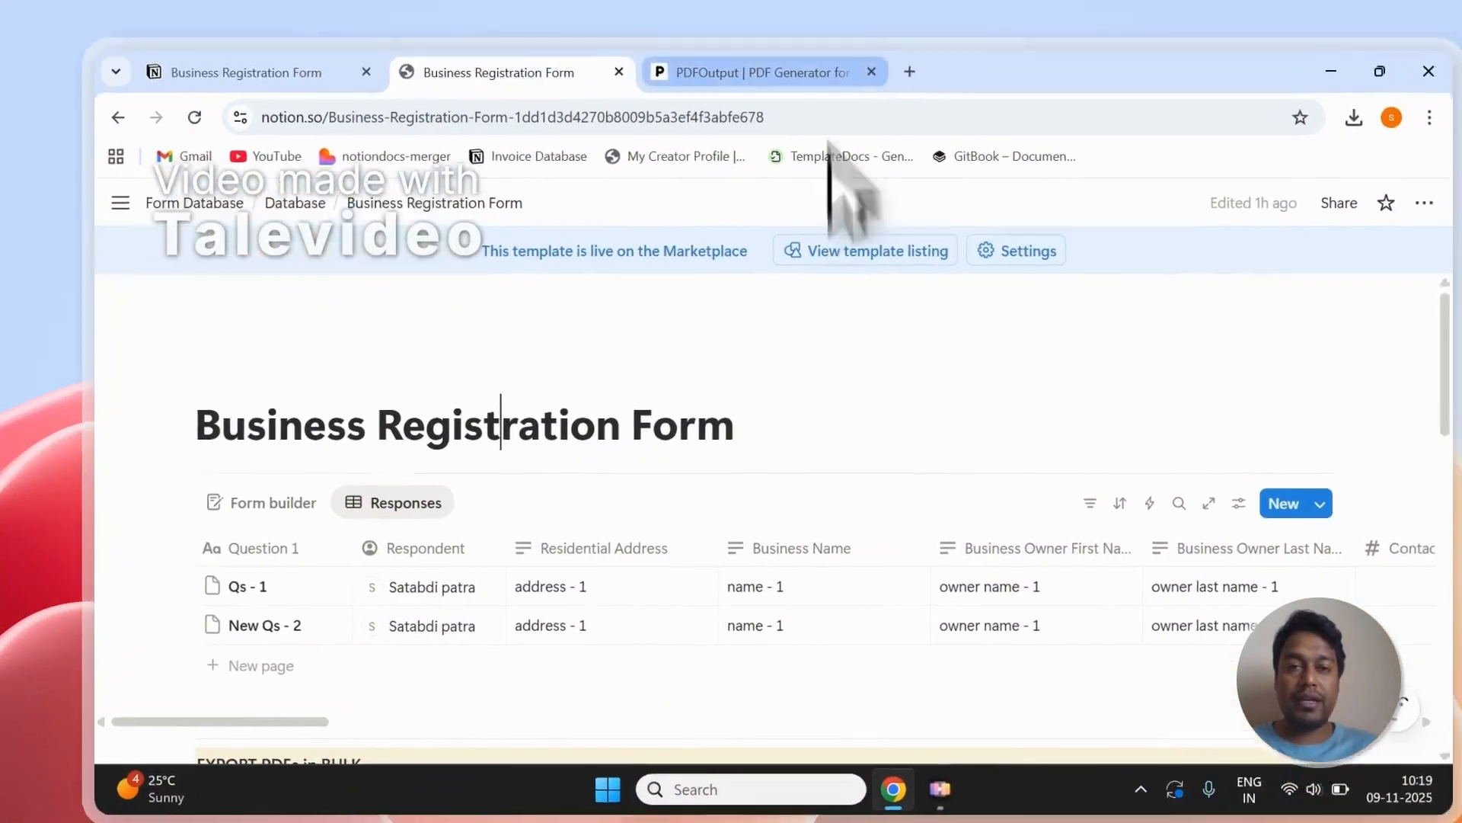
left_click(812, 73)
left_click(927, 481)
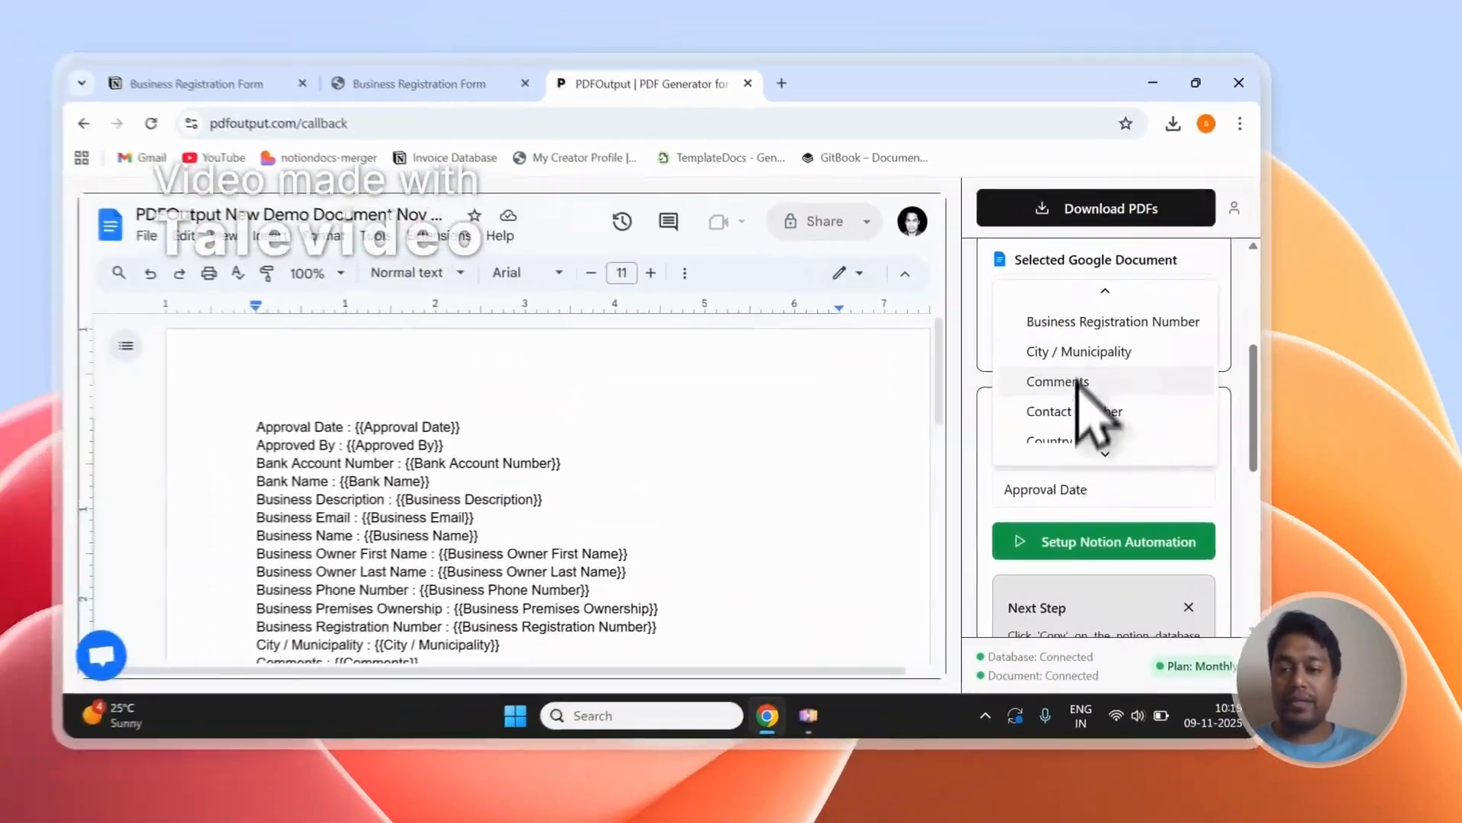
scroll(960, 361, "up", 4)
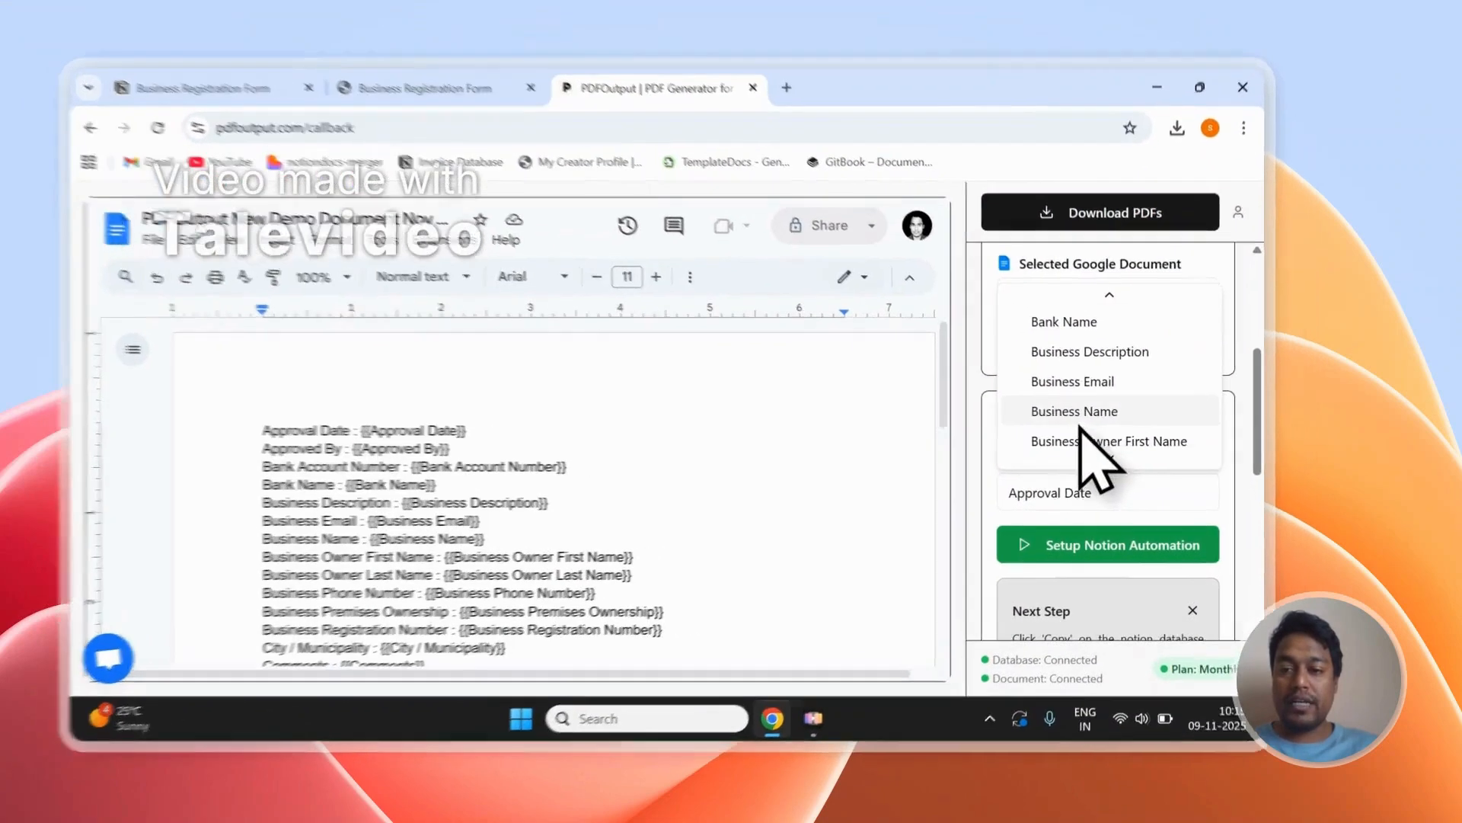
left_click(1097, 418)
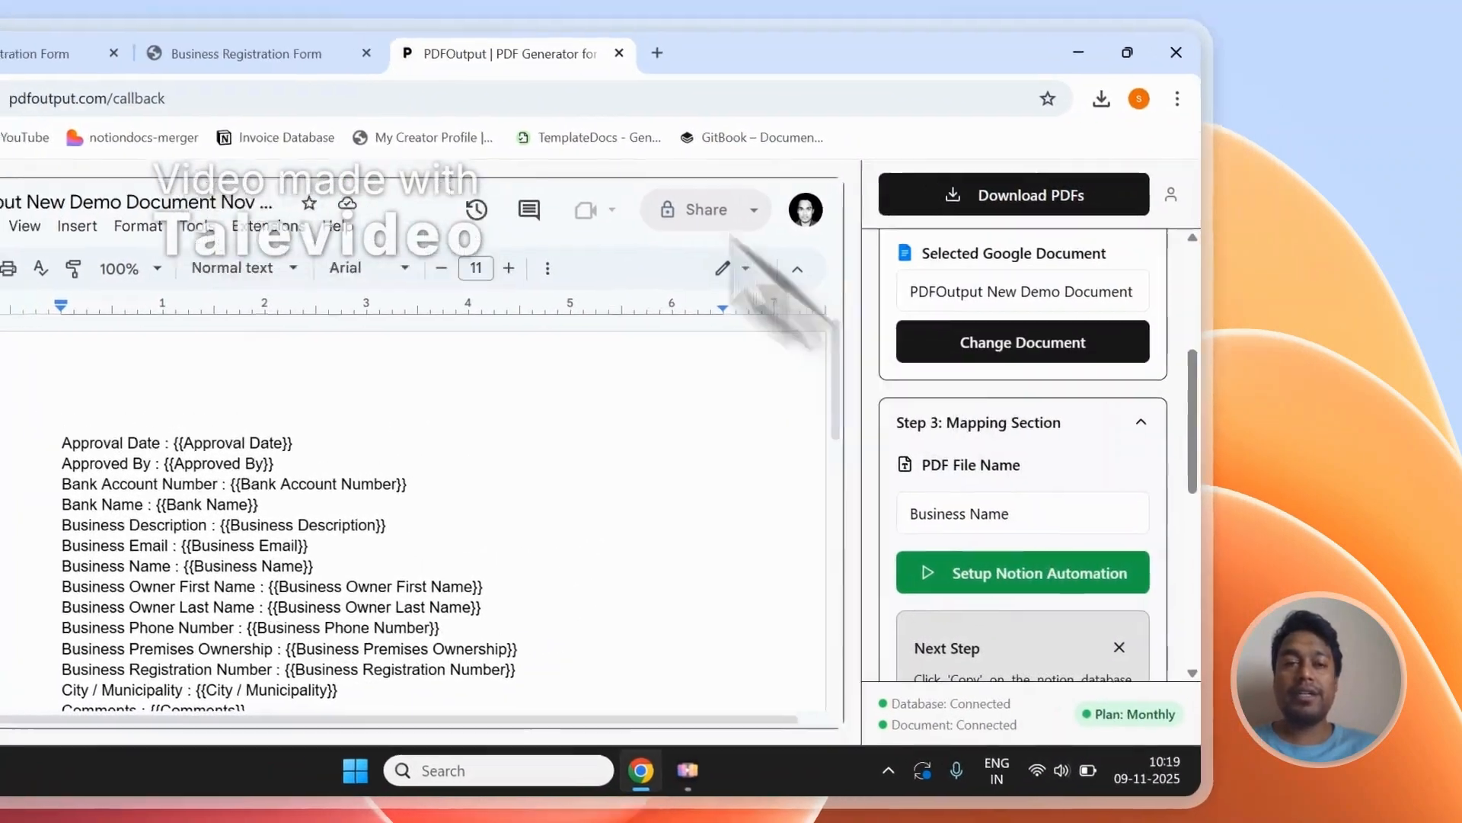
- Check the Business Name column in the Notion database and review the properties listed in the mapping section
left_click(211, 26)
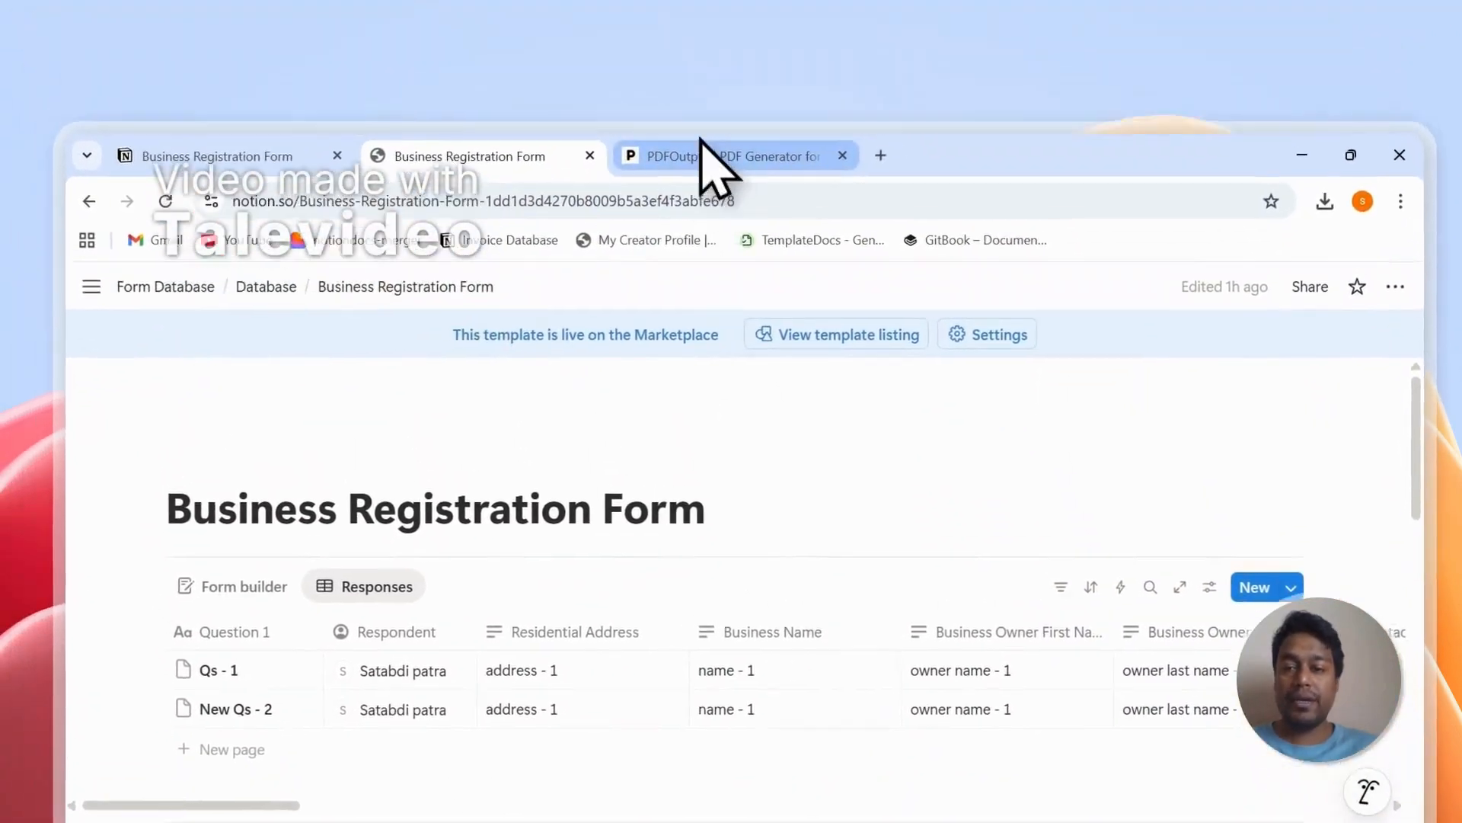
left_click(664, 14)
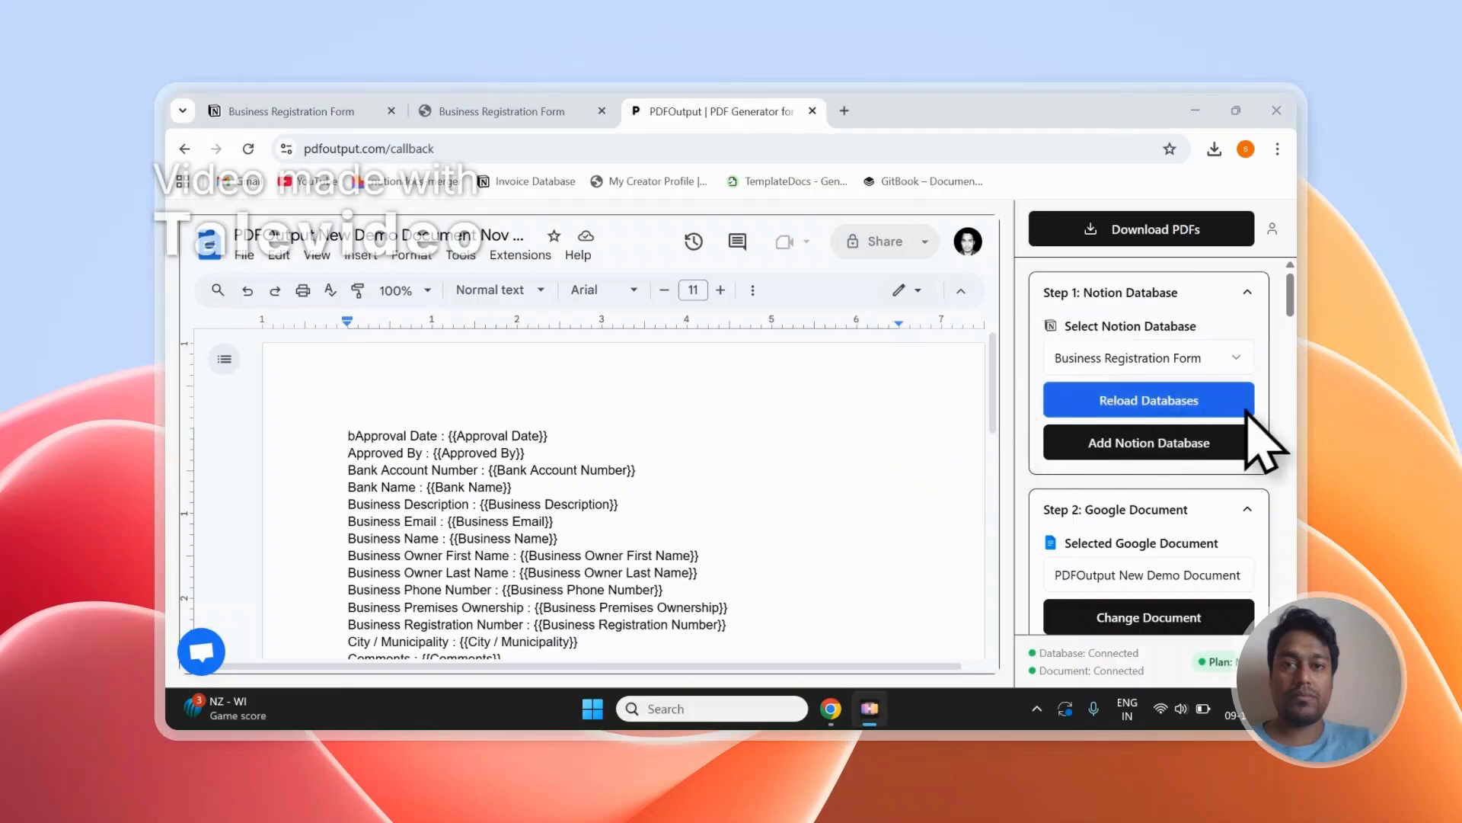
scroll(1247, 409, "down", 10)
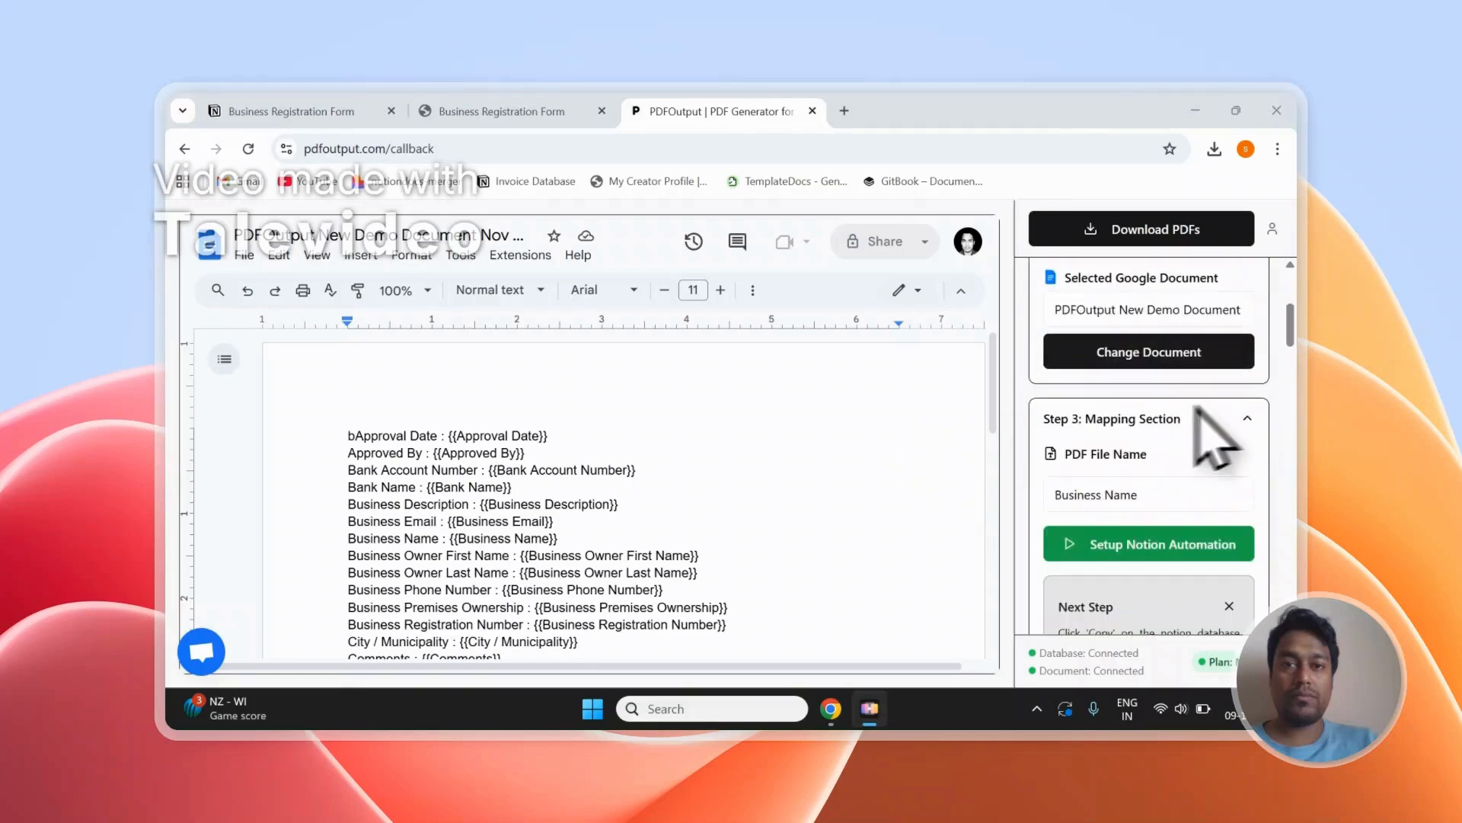
scroll(1168, 410, "down", 5)
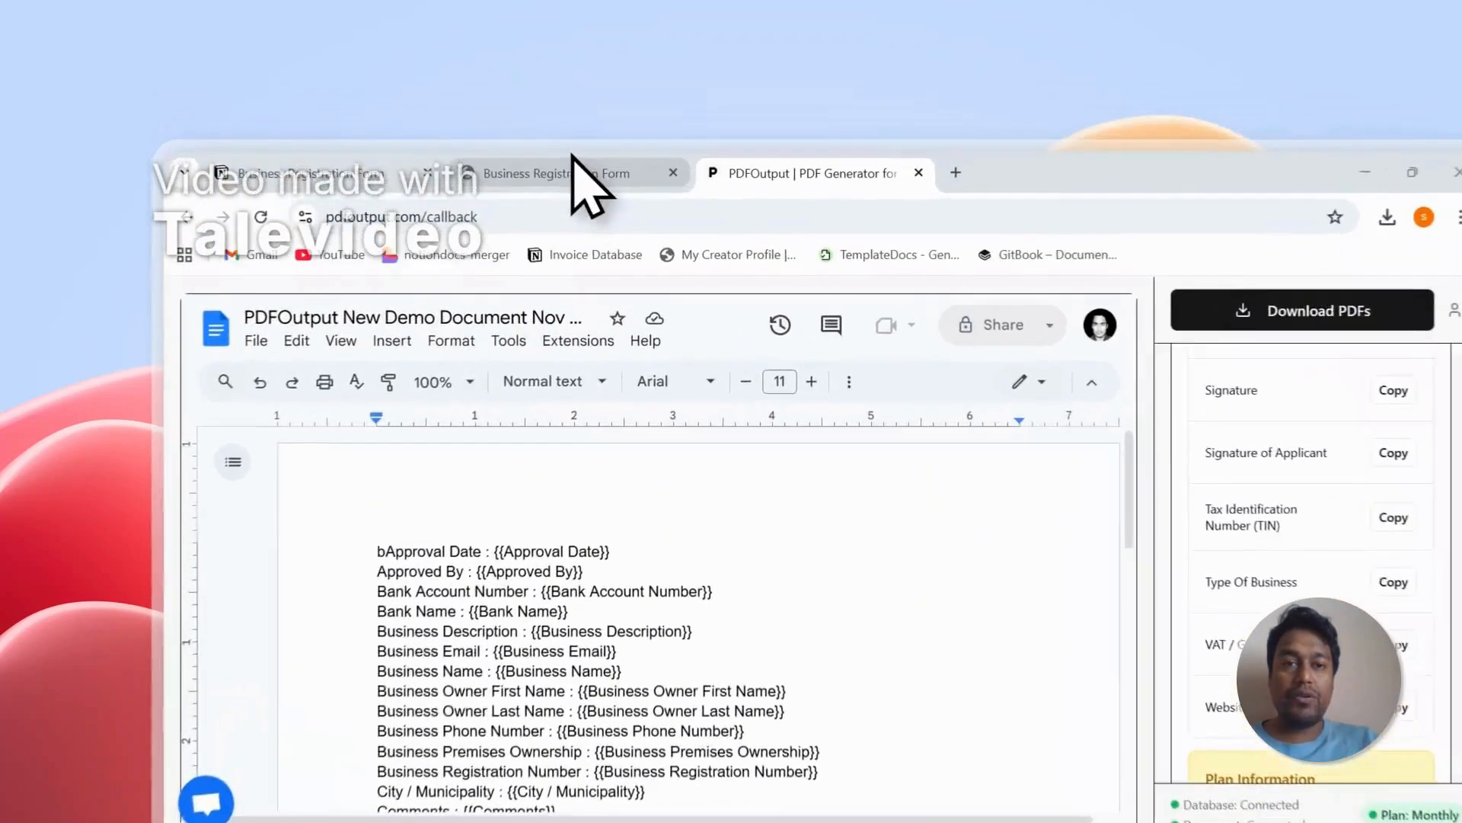
- Check in the Notion database that both responses have GeneratePDF set to Ready to Generate
left_click(529, 111)
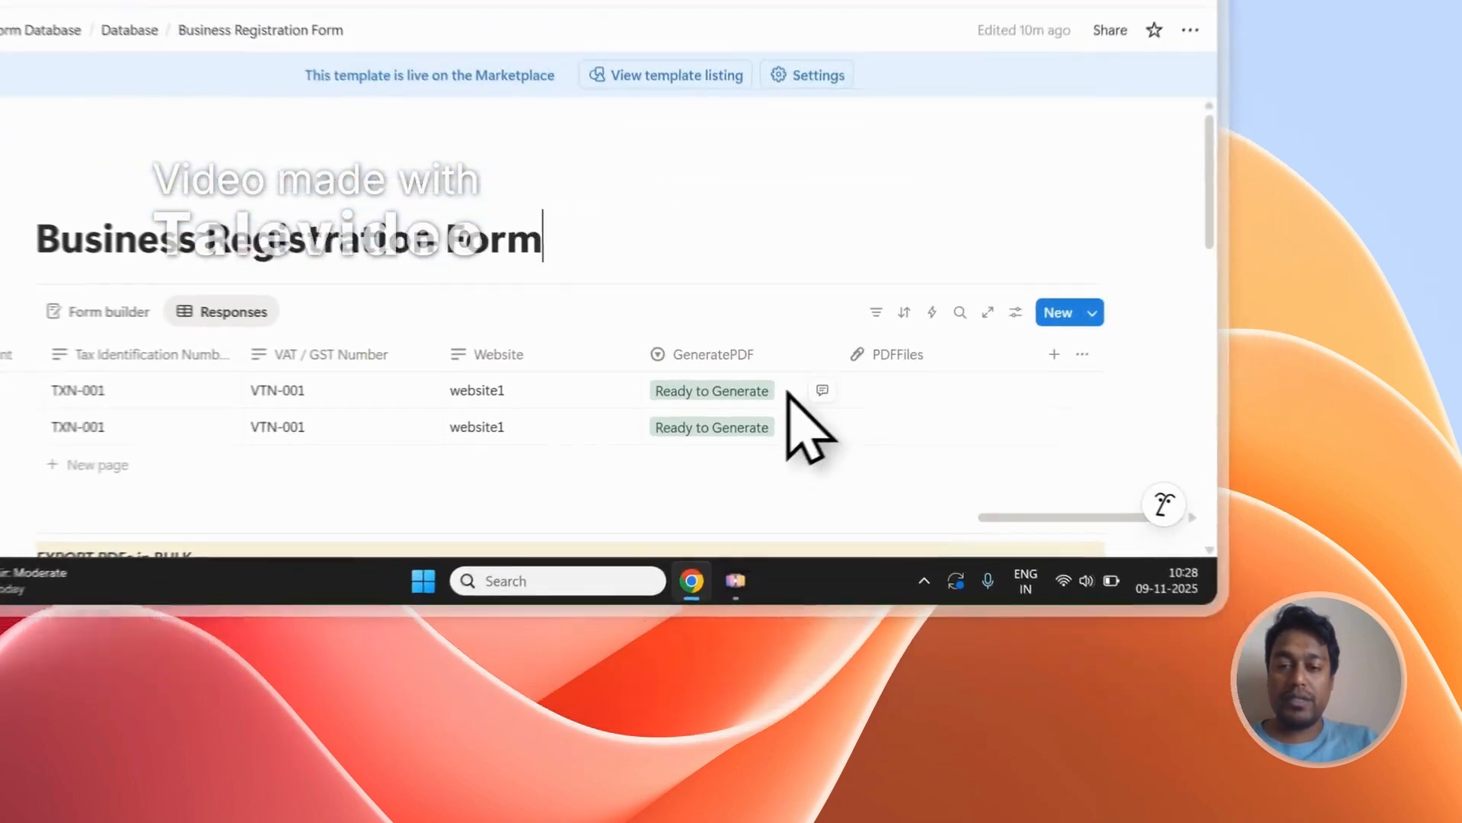
left_click(902, 539)
left_click(929, 458)
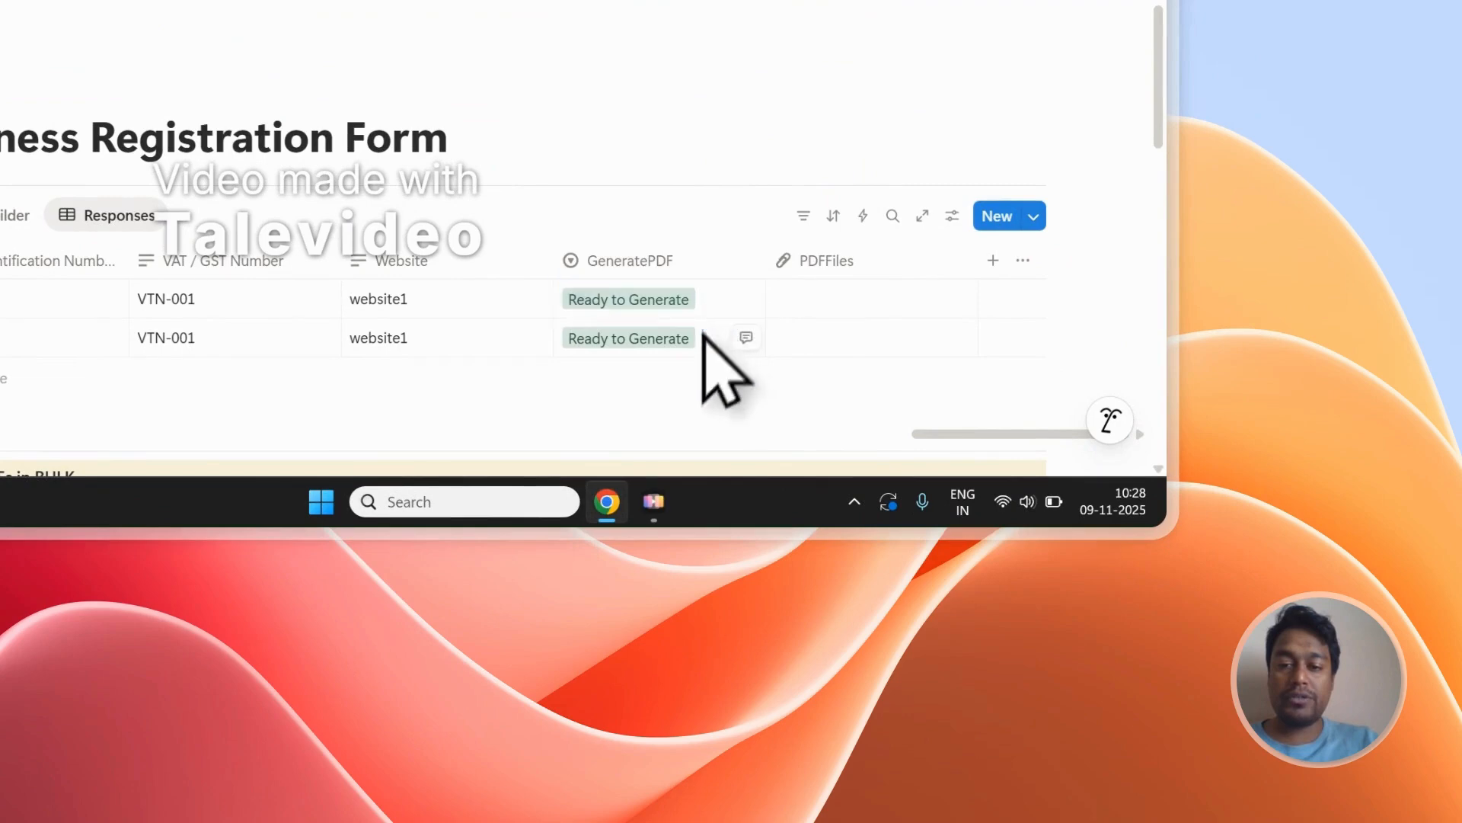
left_click(705, 333)
left_click(722, 187)
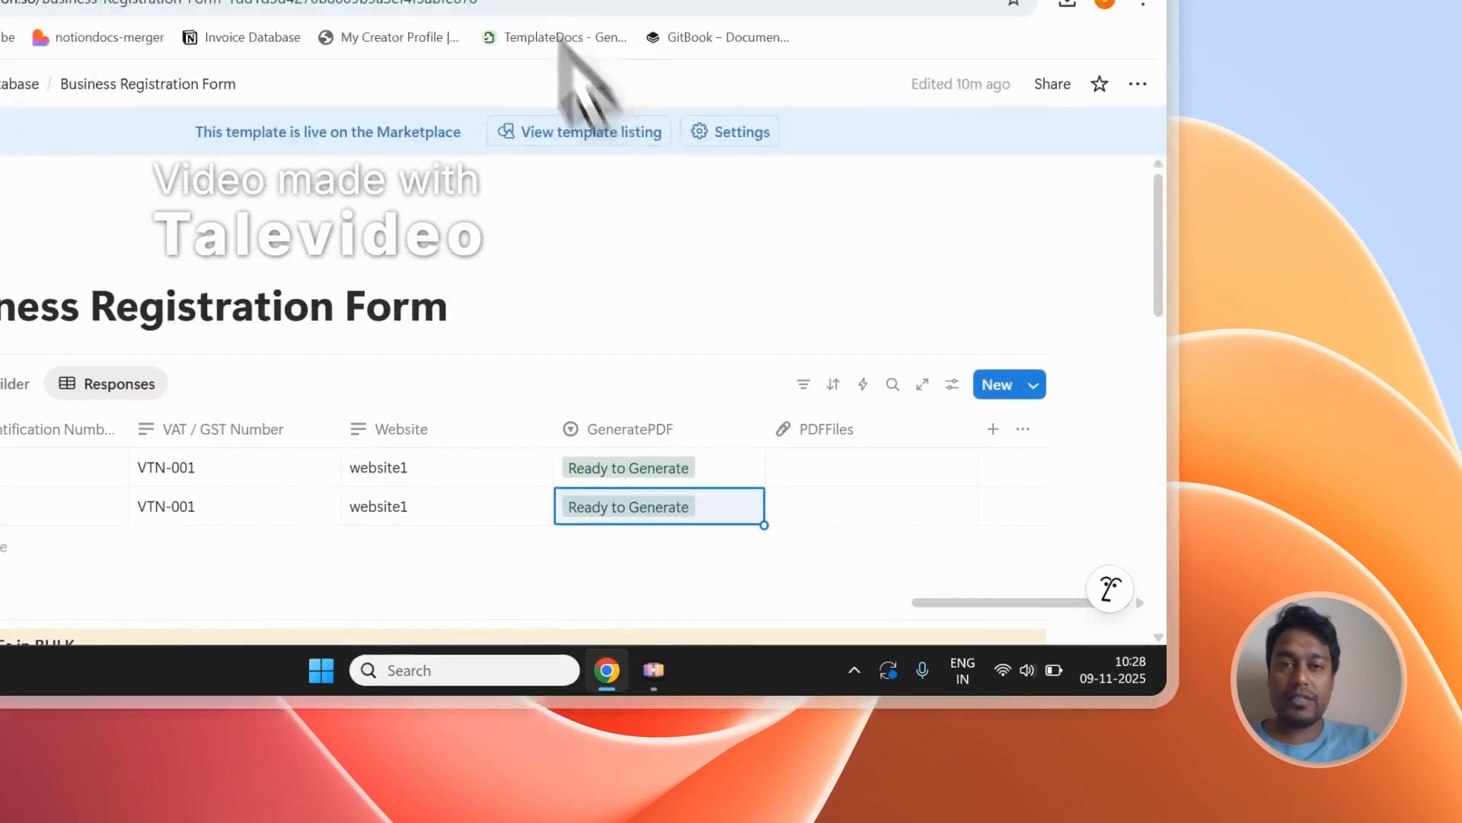
- Switch to PDFOutput and start generating and downloading the PDFs for the Business Registration Form database
left_click(492, 155)
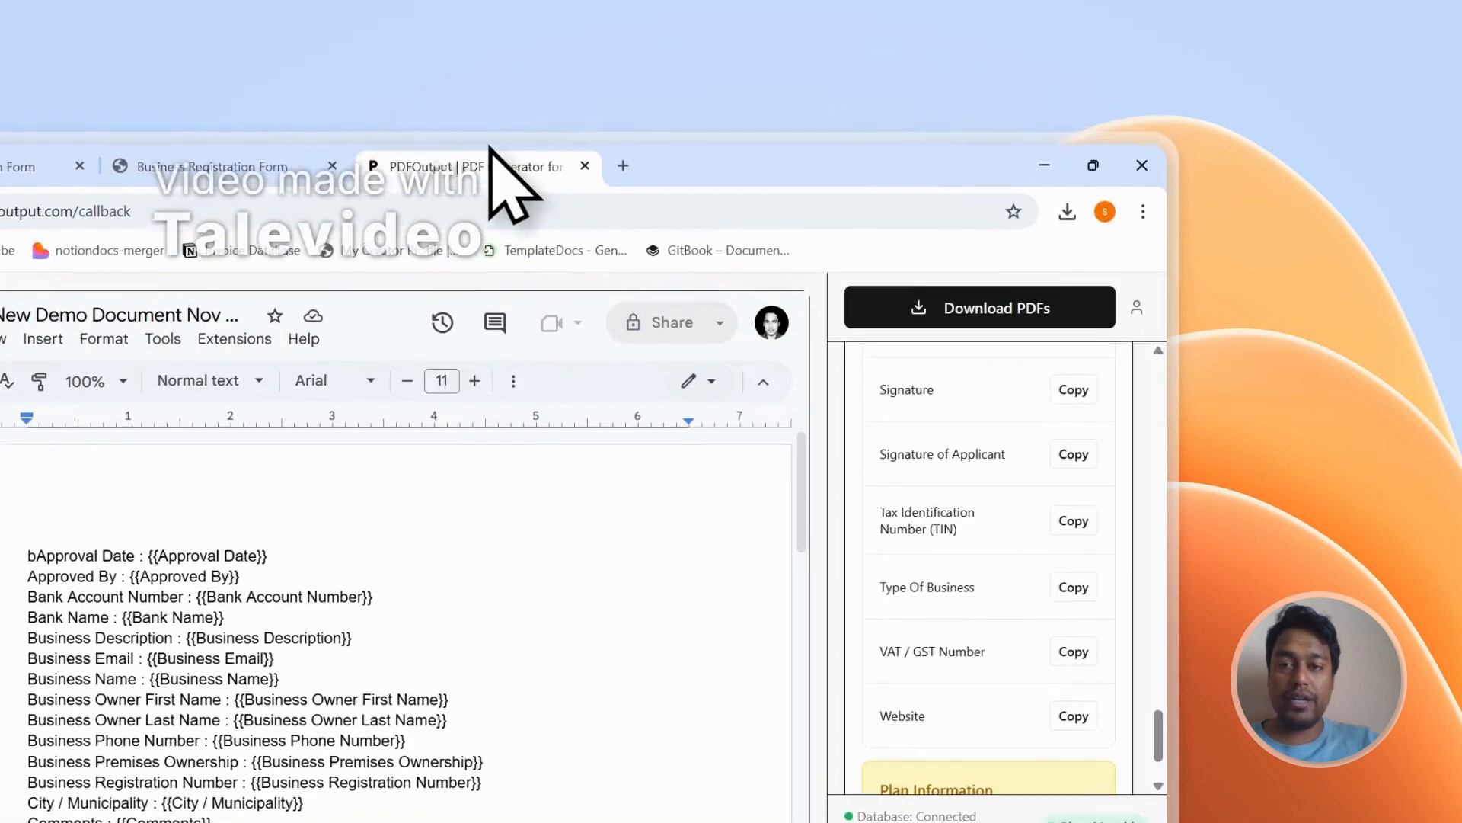
scroll(944, 476, "up", 10)
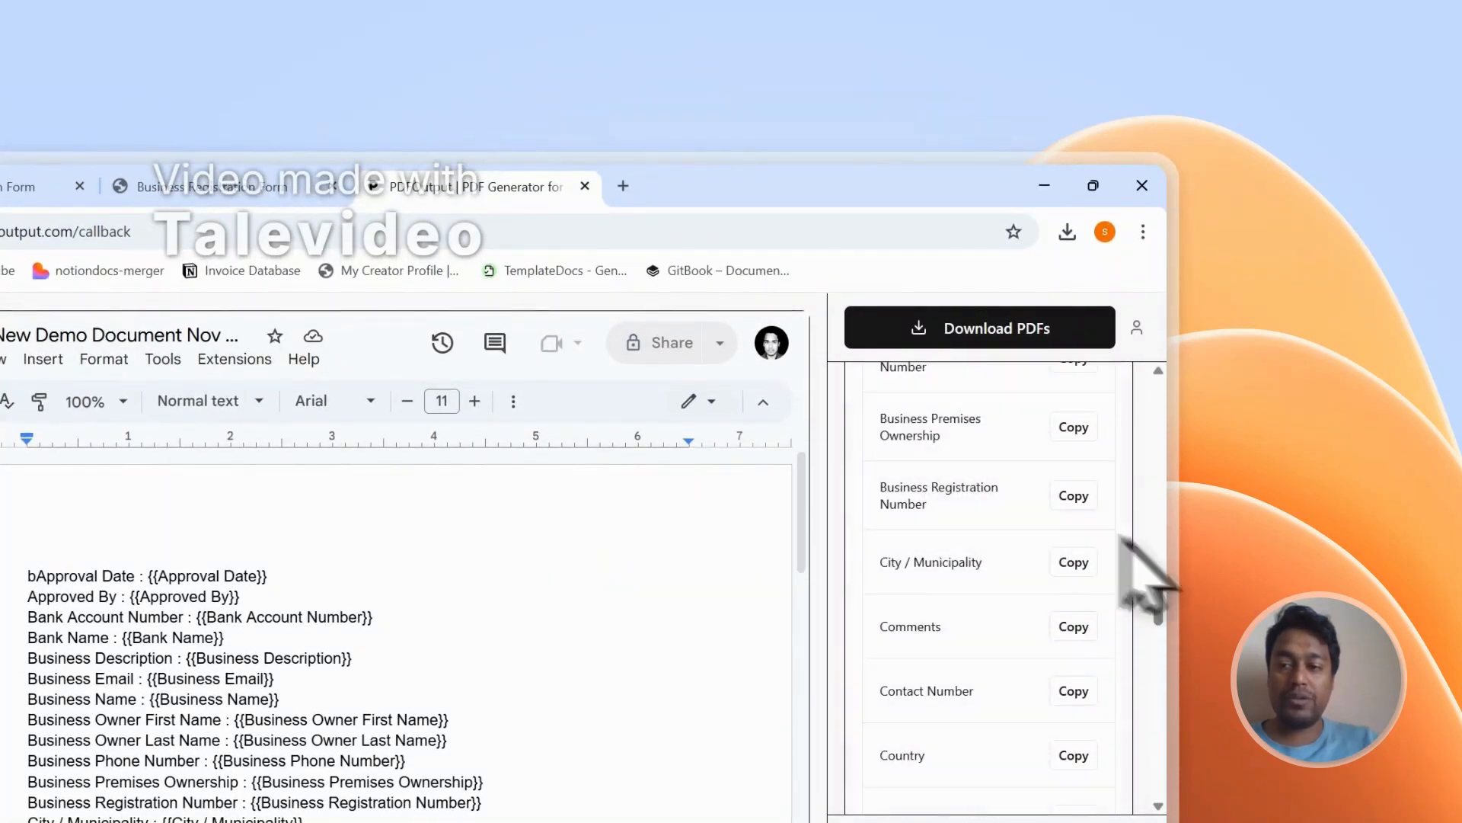
scroll(1158, 457, "up", 10)
left_click(999, 327)
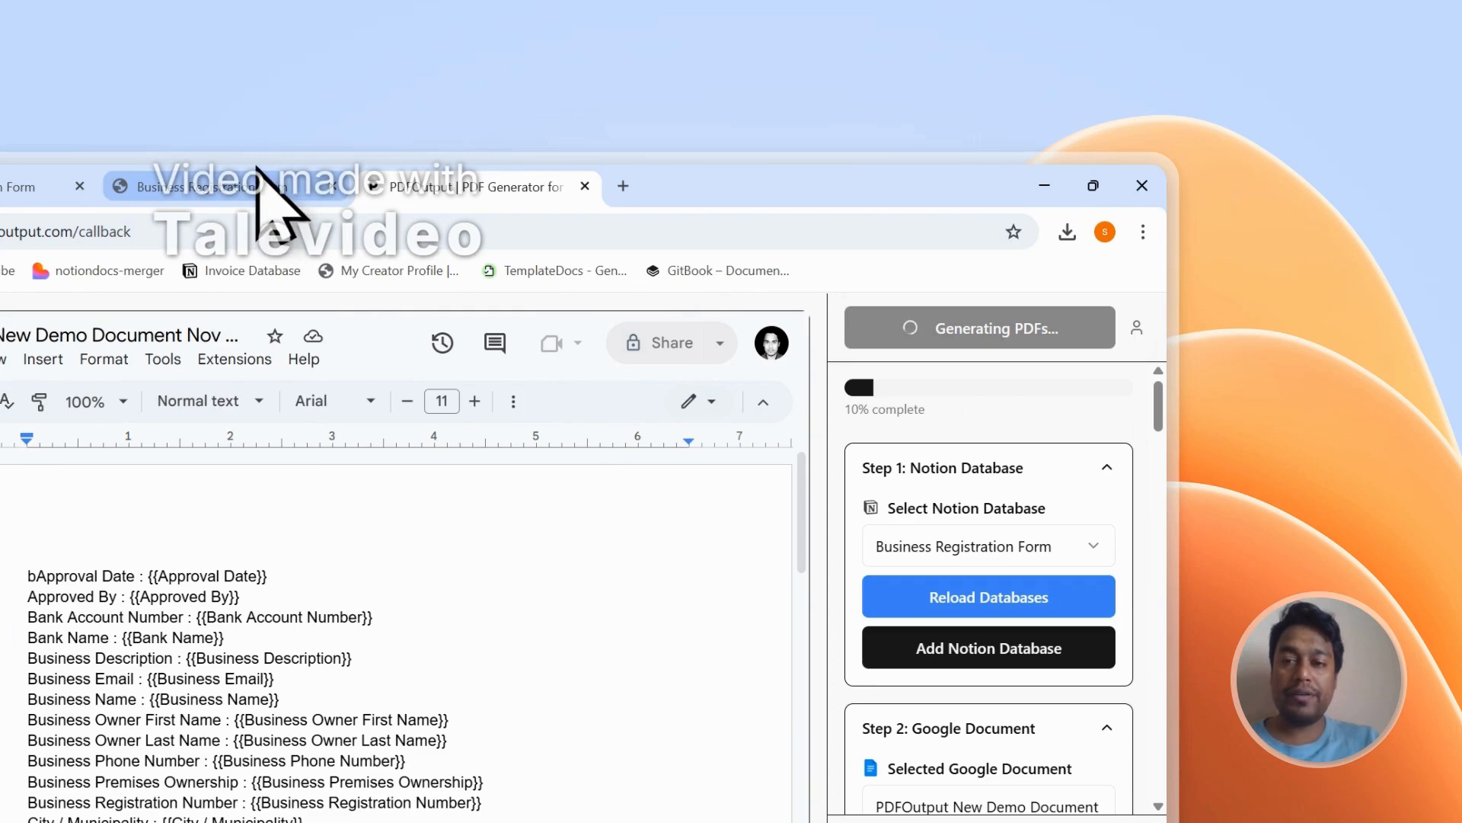
- Open the first response's generated PDF from the PDFFiles column in Notion and examine its filled-in fields
left_click(257, 169)
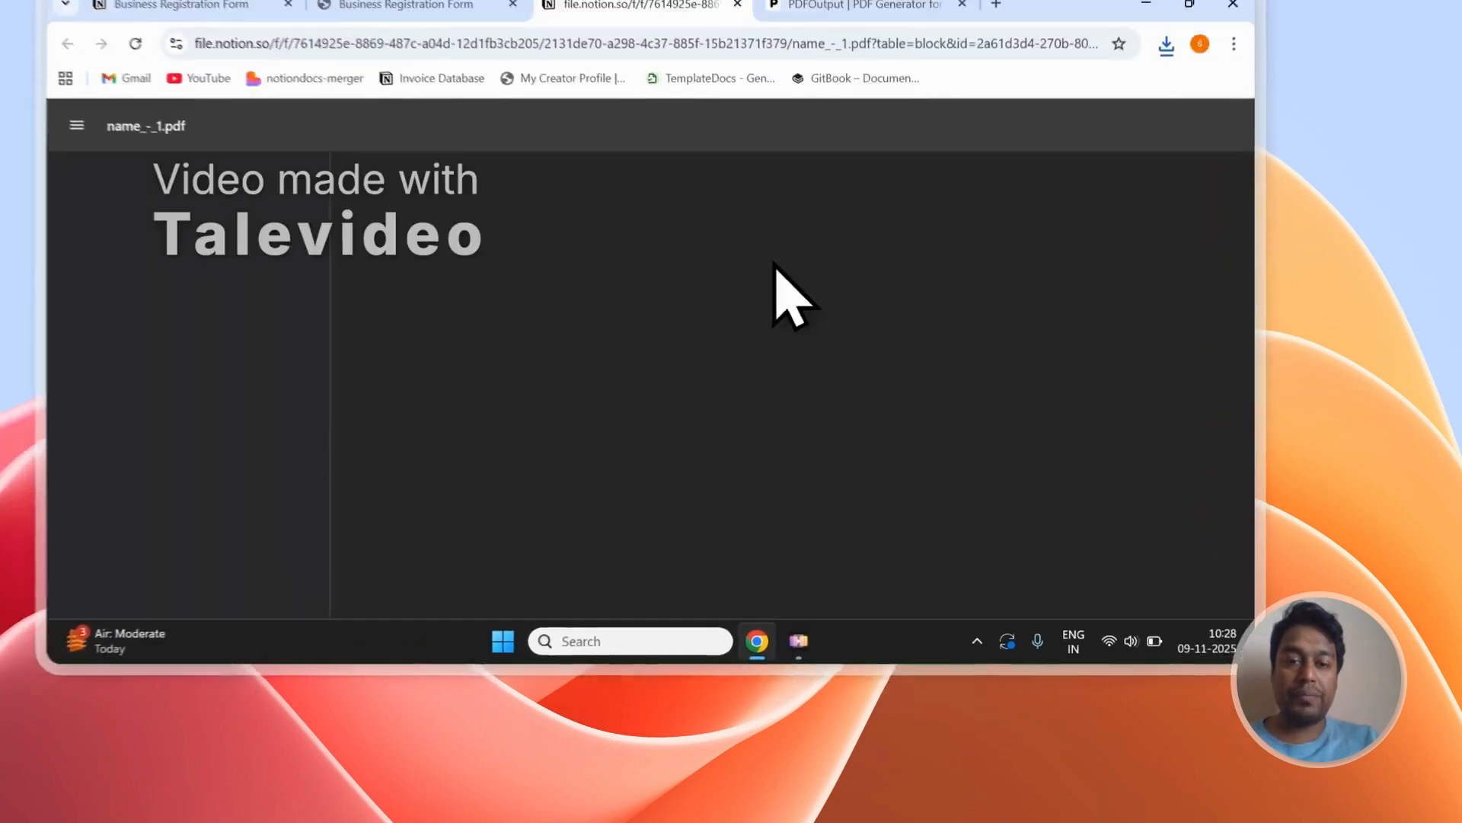
scroll(731, 474, "down", 2)
scroll(732, 474, "down", 3)
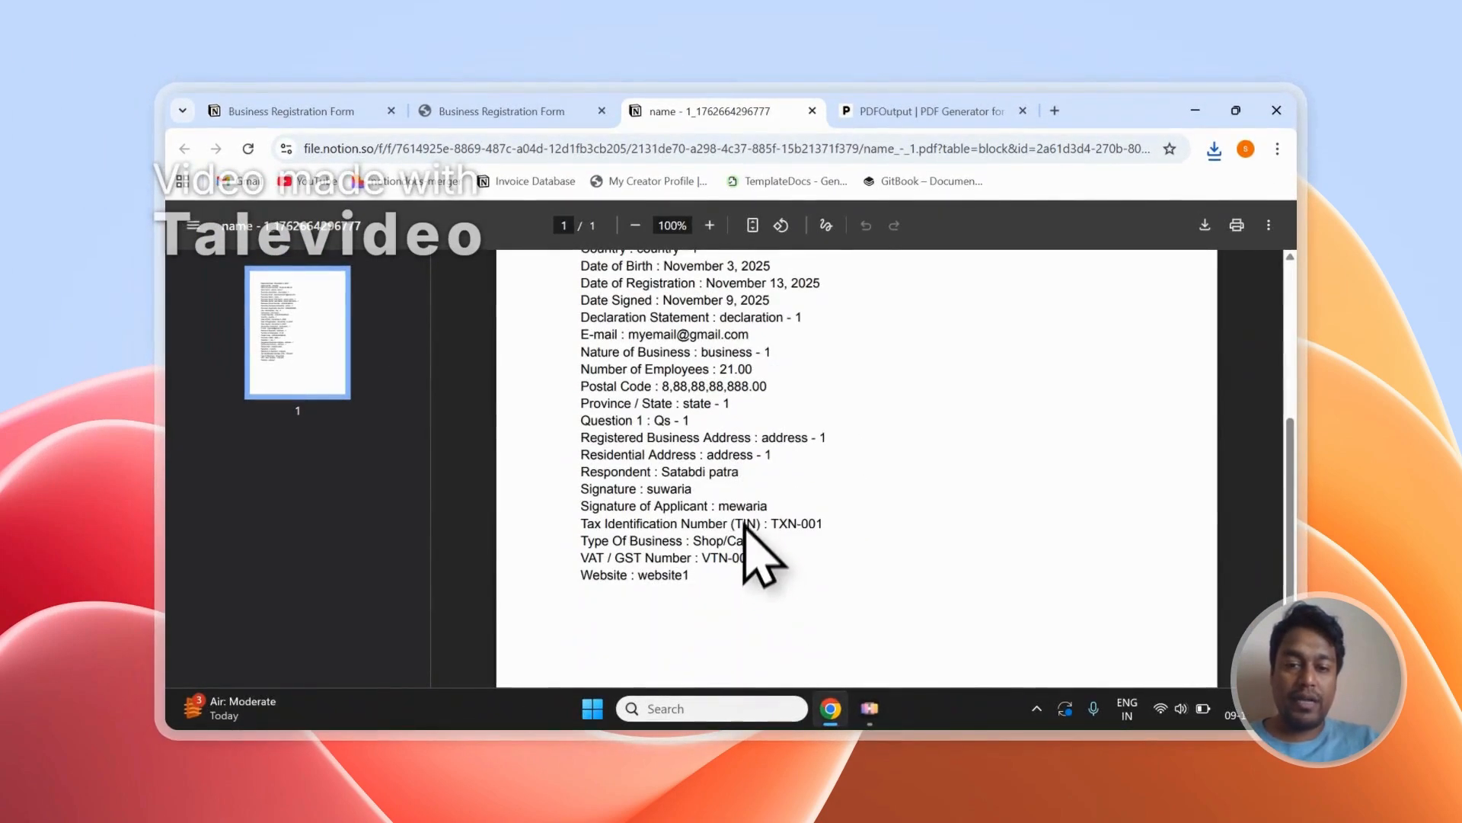
scroll(746, 530, "up", 5)
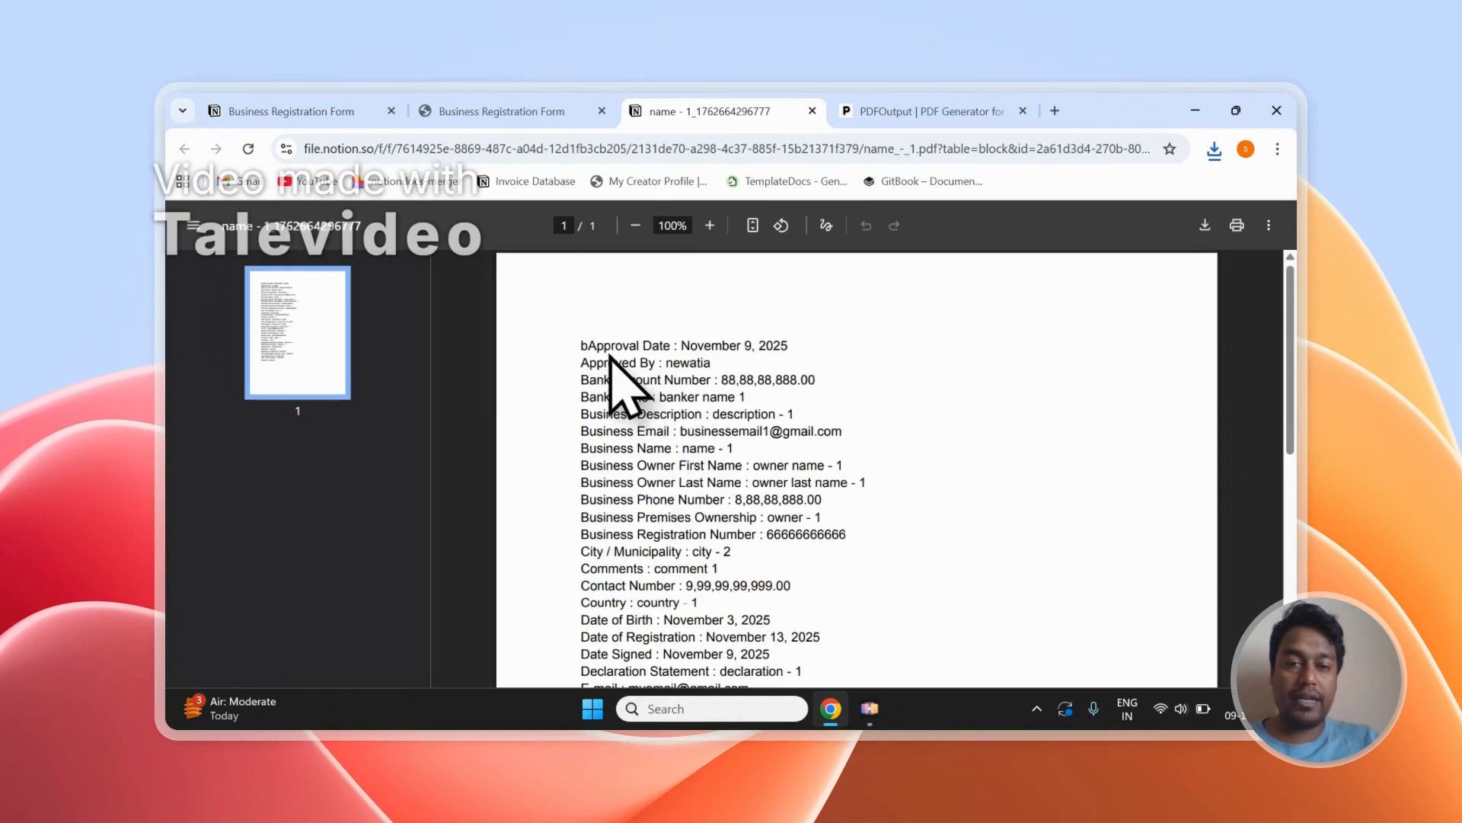
scroll(613, 358, "down", 6)
scroll(629, 361, "up", 5)
scroll(632, 374, "up", 1)
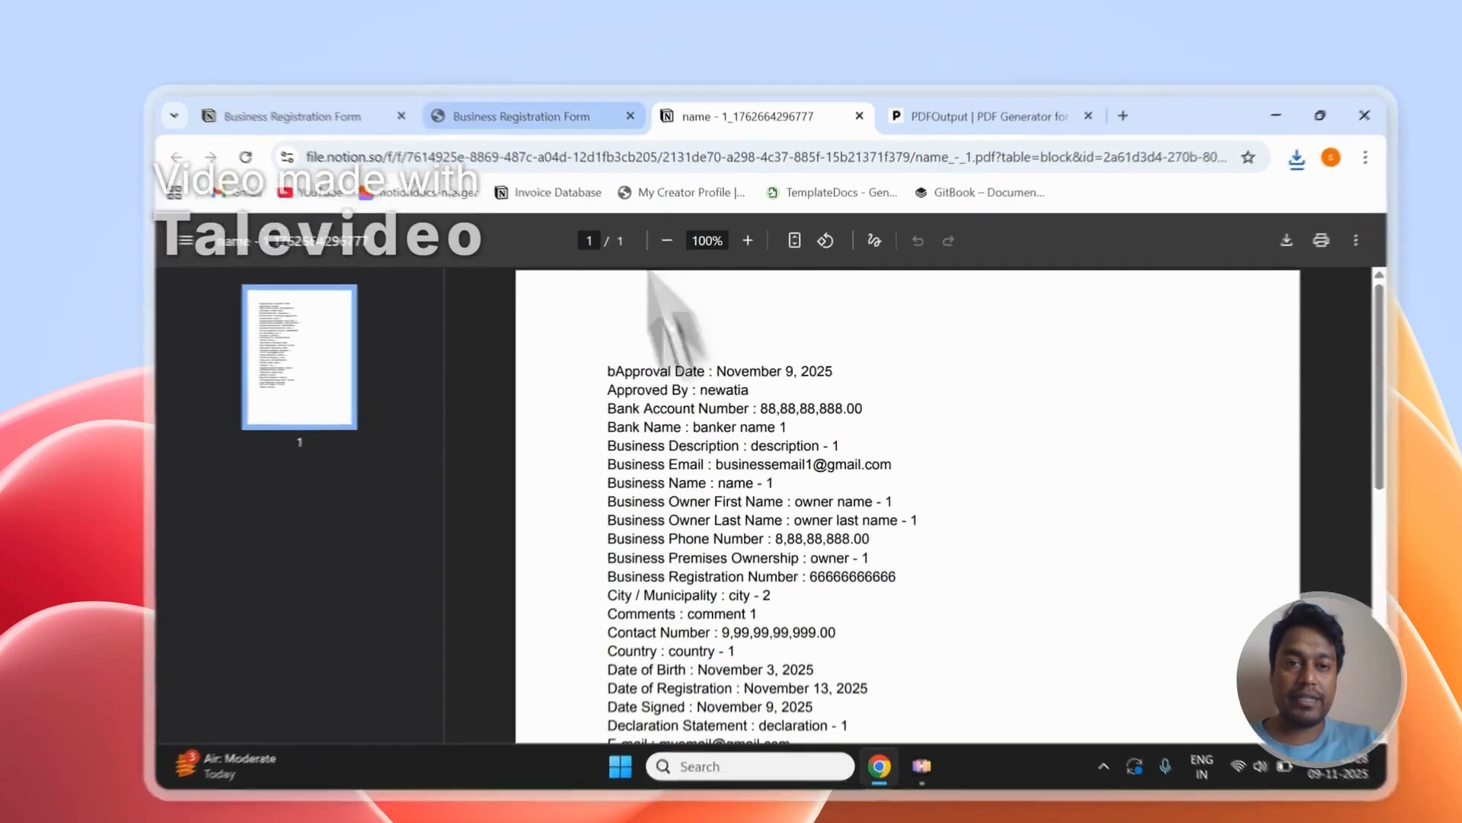
- Open the second response's generated PDF from the PDFFiles column and examine its filled-in fields
left_click(502, 111)
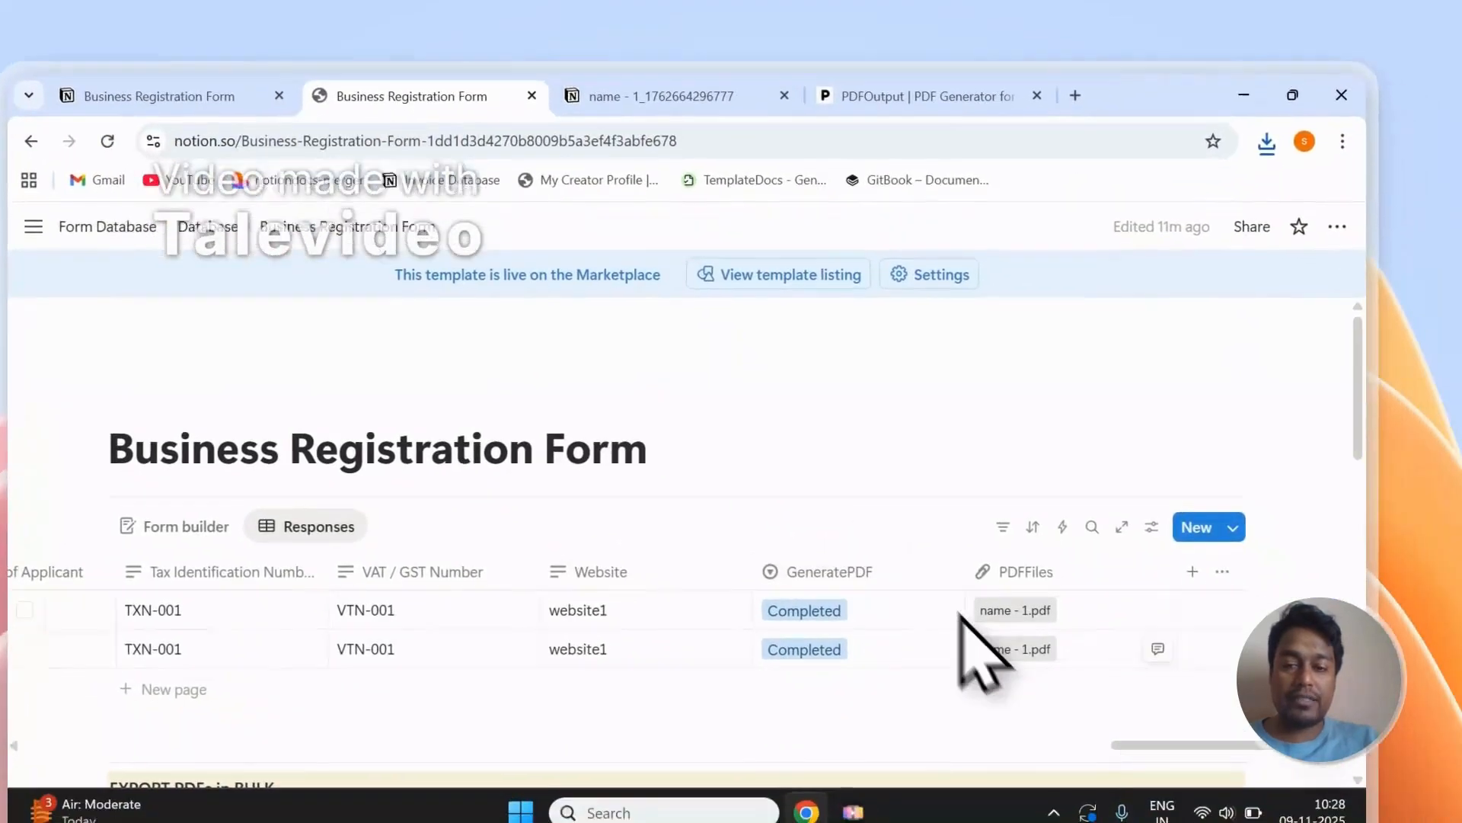
left_click(991, 649)
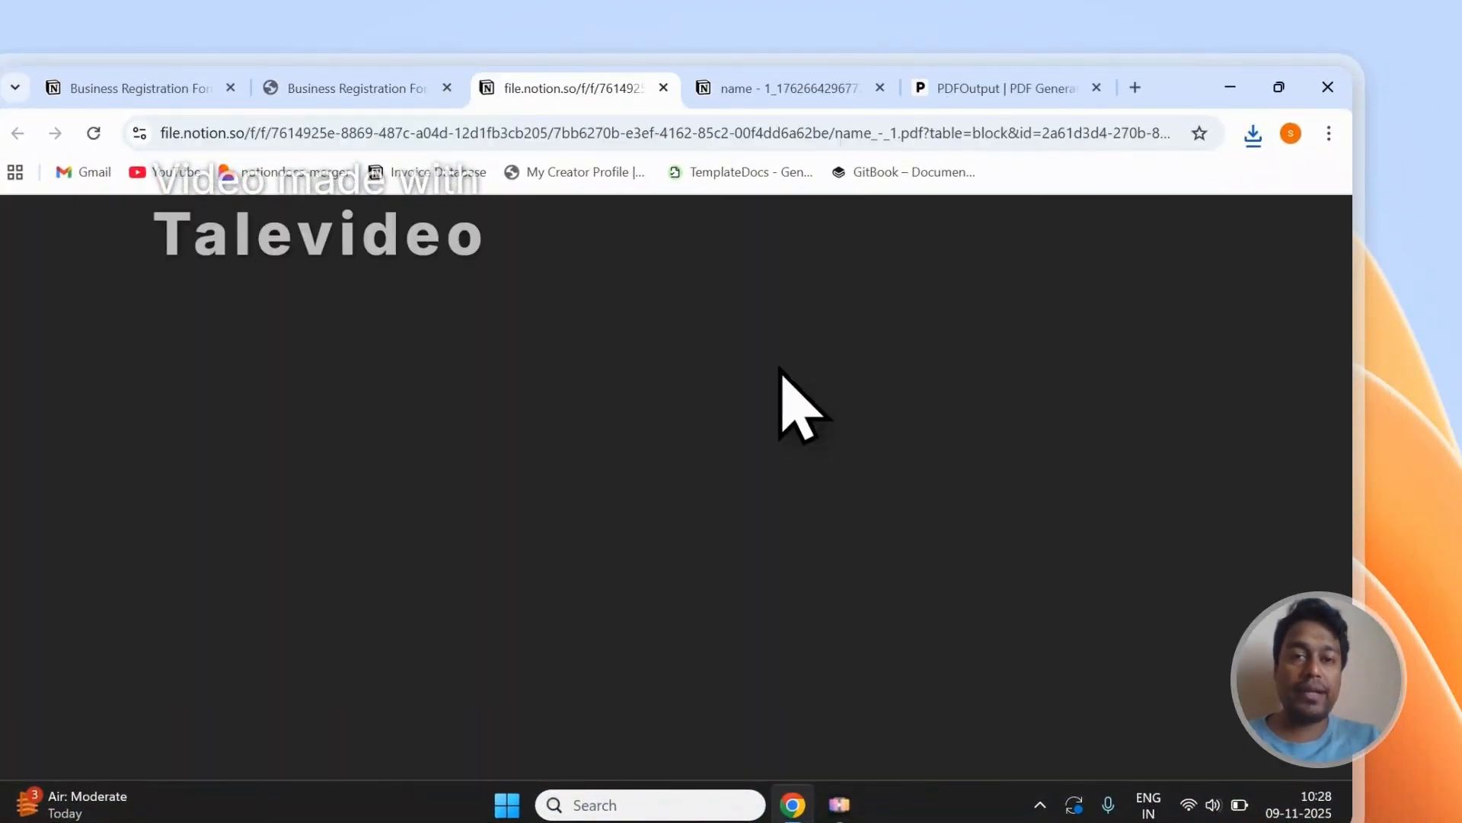
scroll(757, 403, "down", 3)
scroll(800, 374, "down", 5)
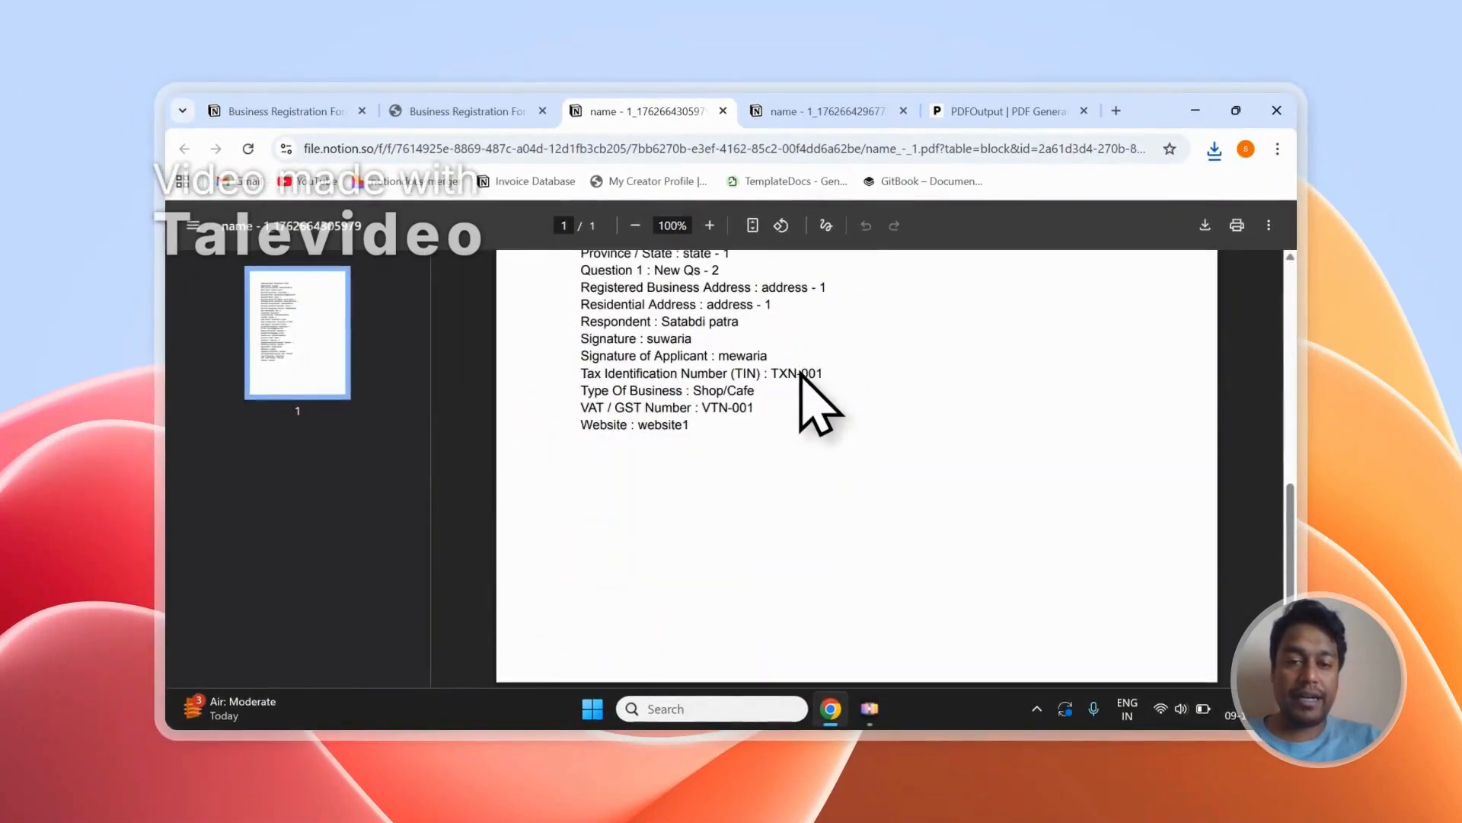
scroll(800, 373, "up", 6)
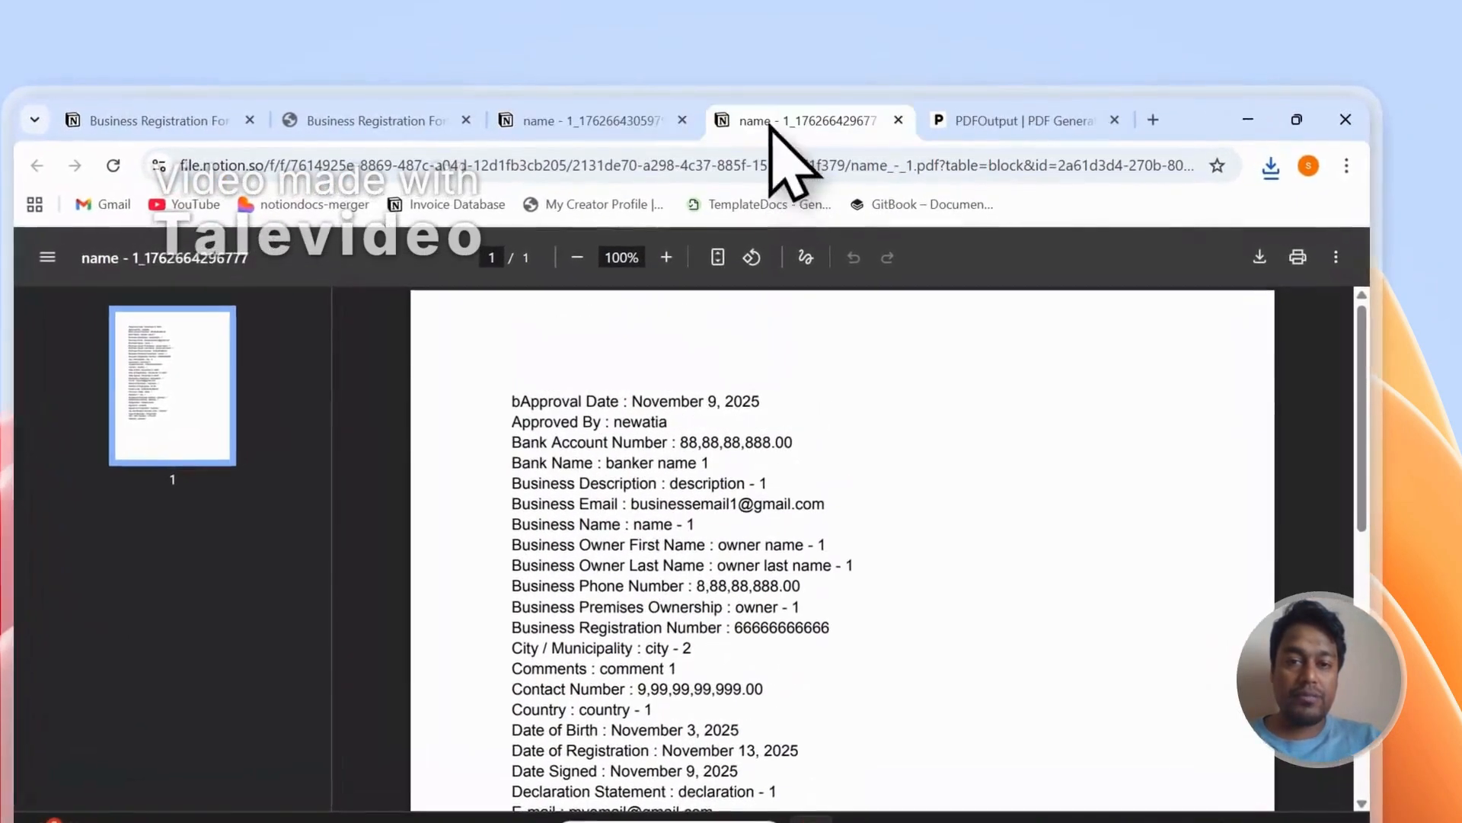
- Compare the two generated PDFs, close both of them and return to the Business Registration Form database in Notion
left_click(787, 114)
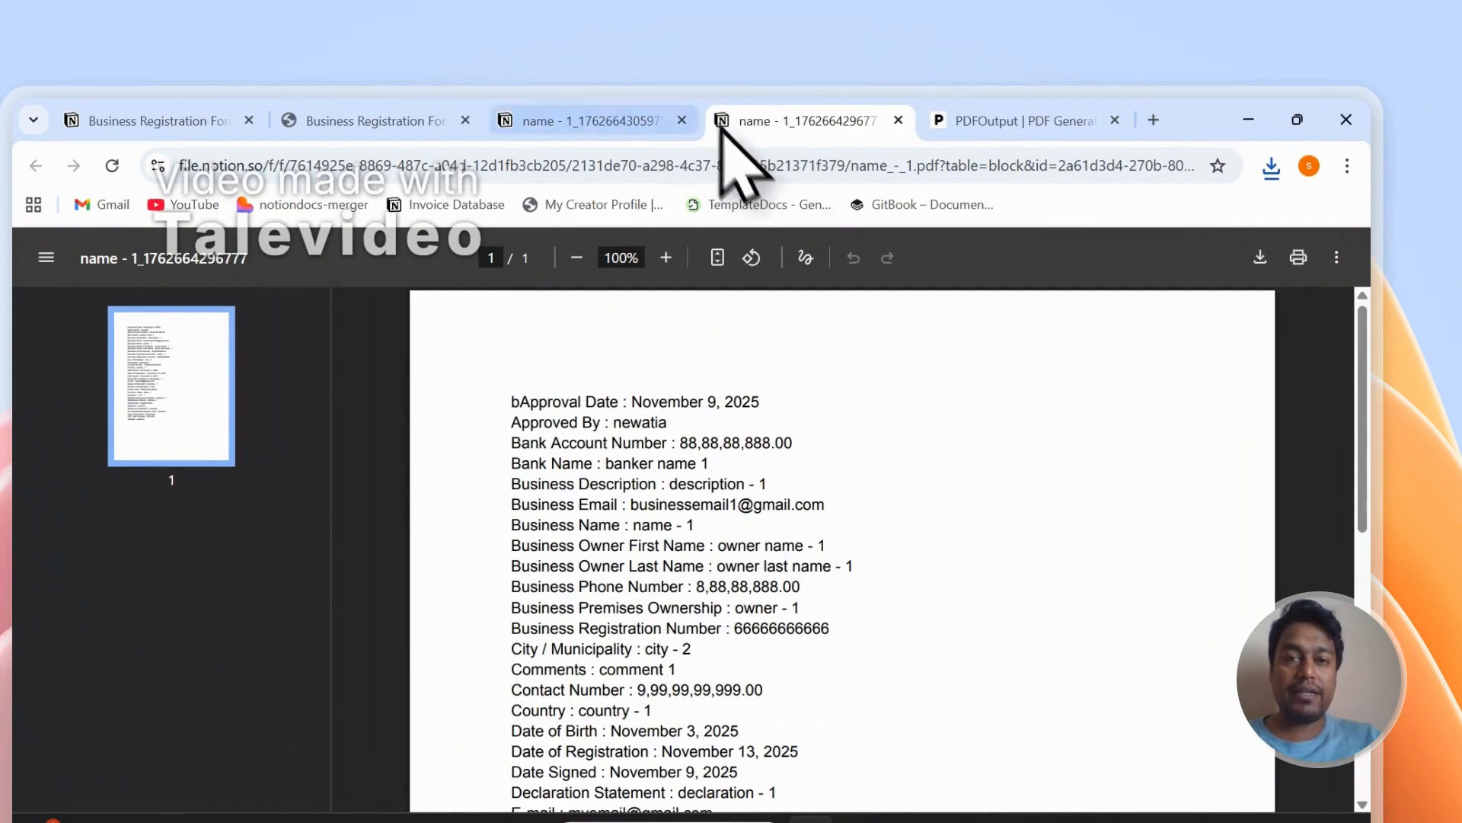
left_click(651, 114)
left_click(683, 120)
left_click(682, 120)
left_click(392, 119)
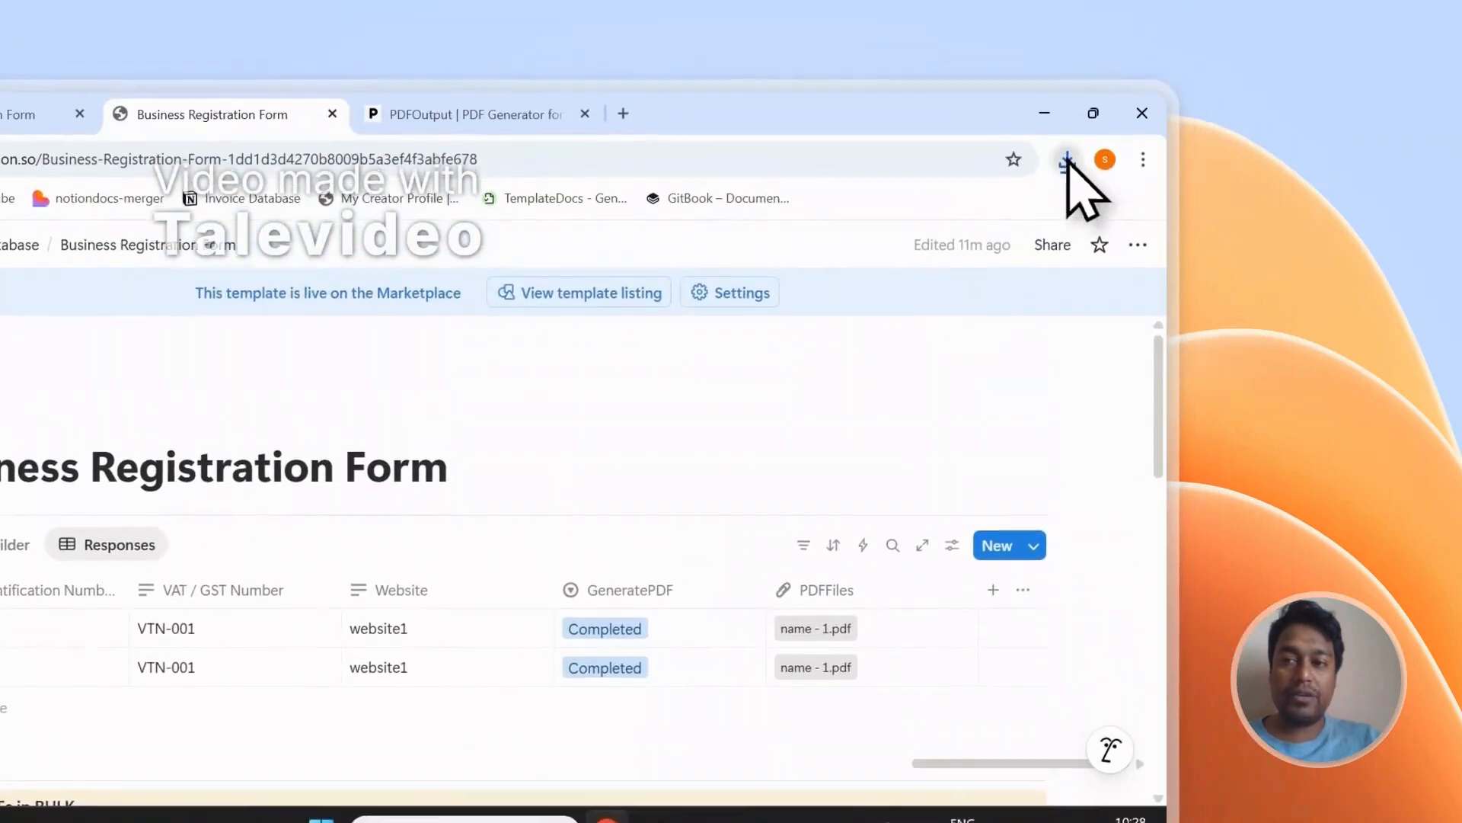
- Check the browser's recent downloads, switch to PDFOutput and bring up Setup Notion Automation in the Mapping Section
left_click(1067, 160)
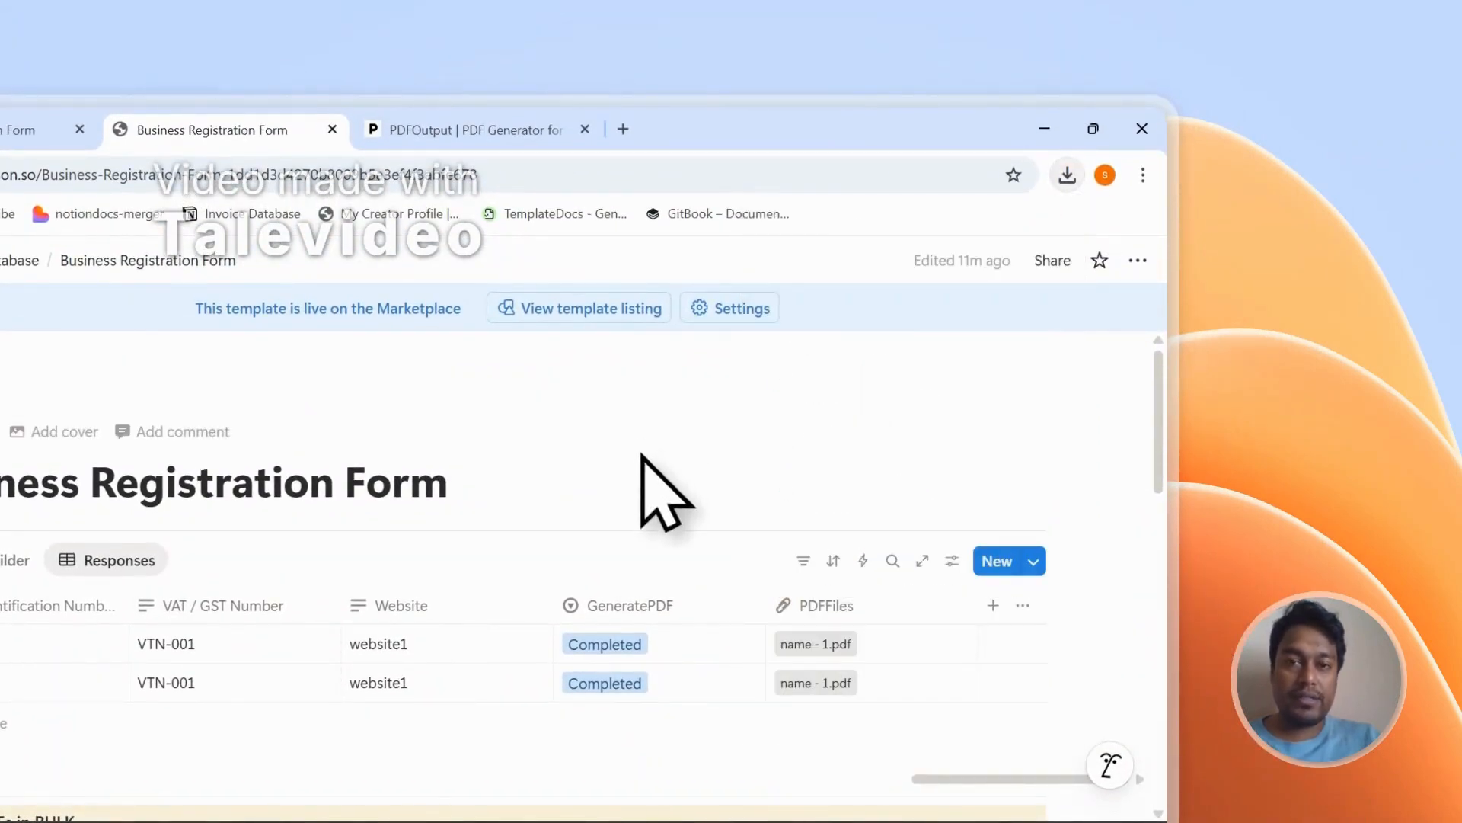
left_click(470, 131)
scroll(1036, 552, "down", 6)
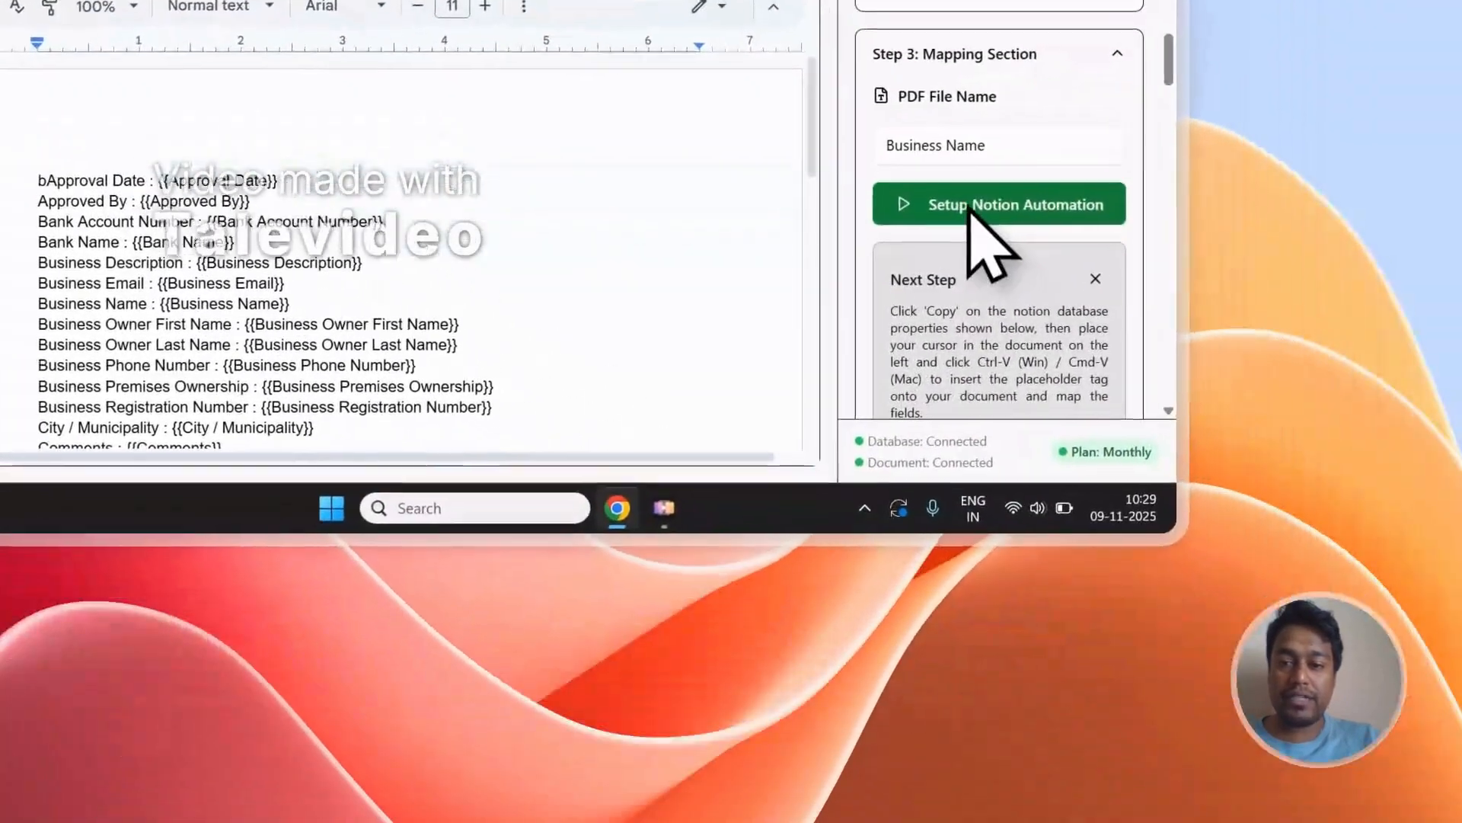
left_click(960, 543)
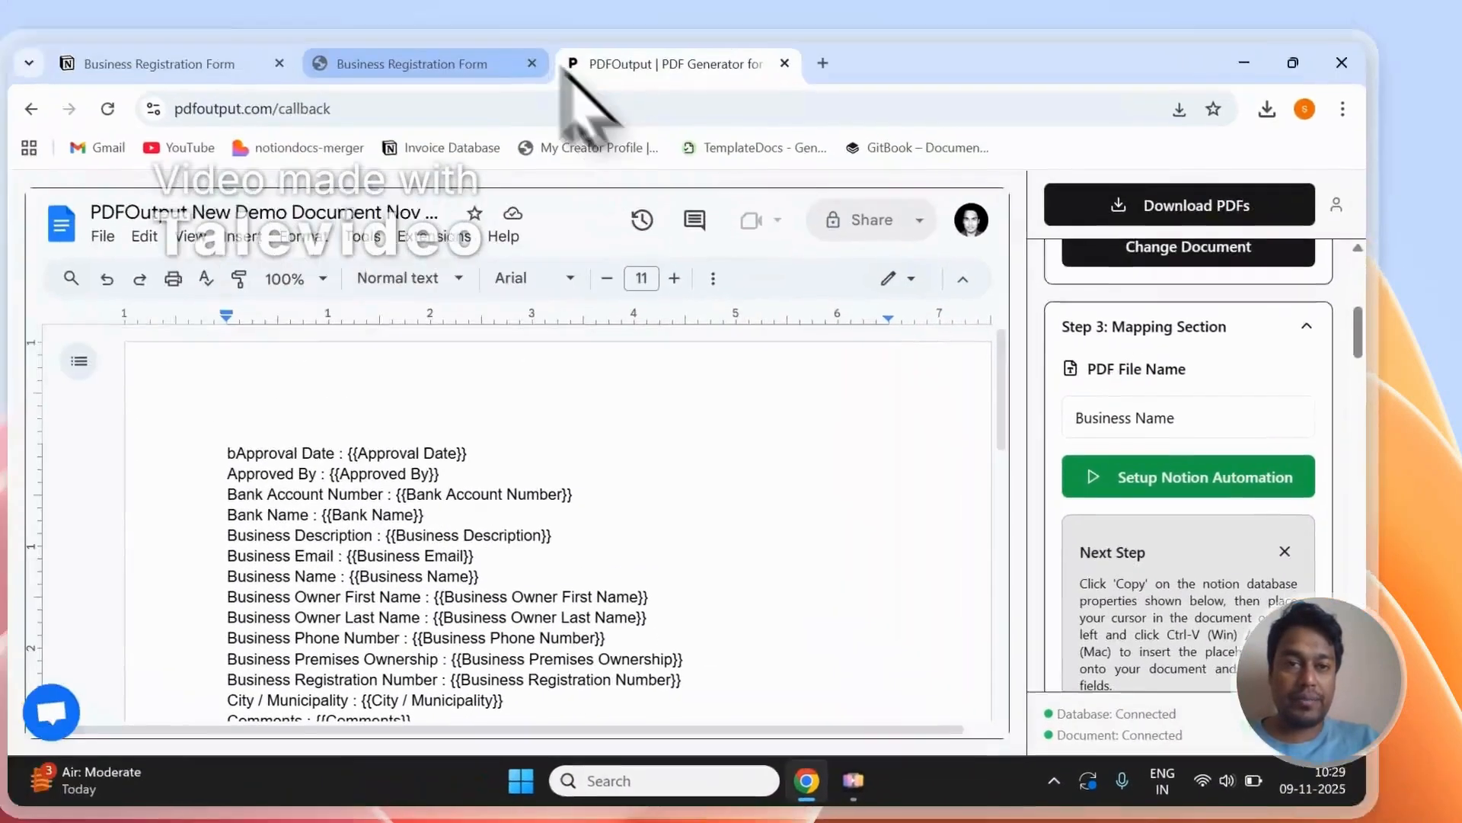
- Add a new page to the Business Registration Form responses in Notion and set its GeneratePDF value to Ready to Generate
left_click(484, 64)
left_click(345, 716)
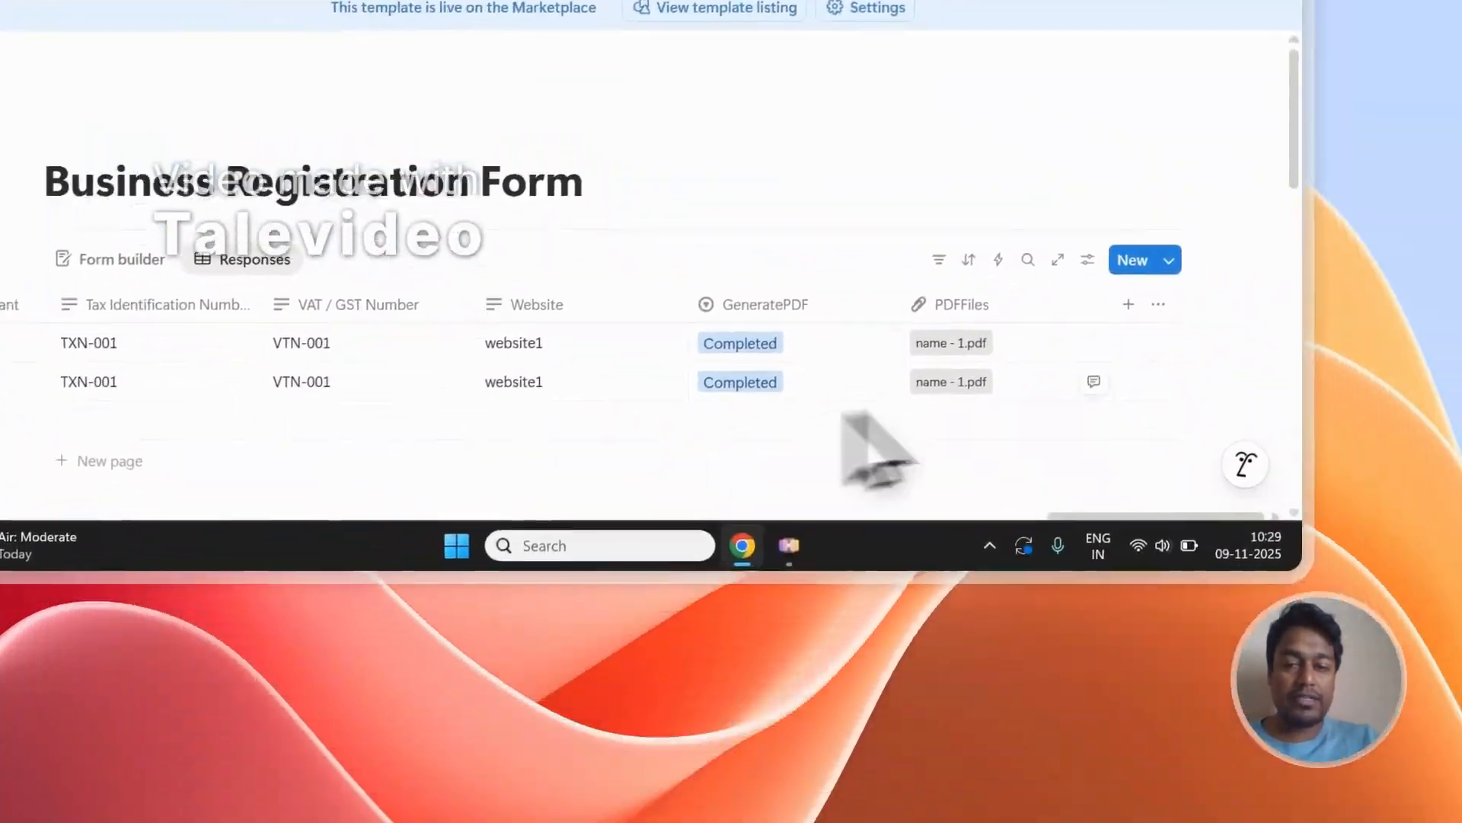
left_click(1063, 714)
left_click(685, 220)
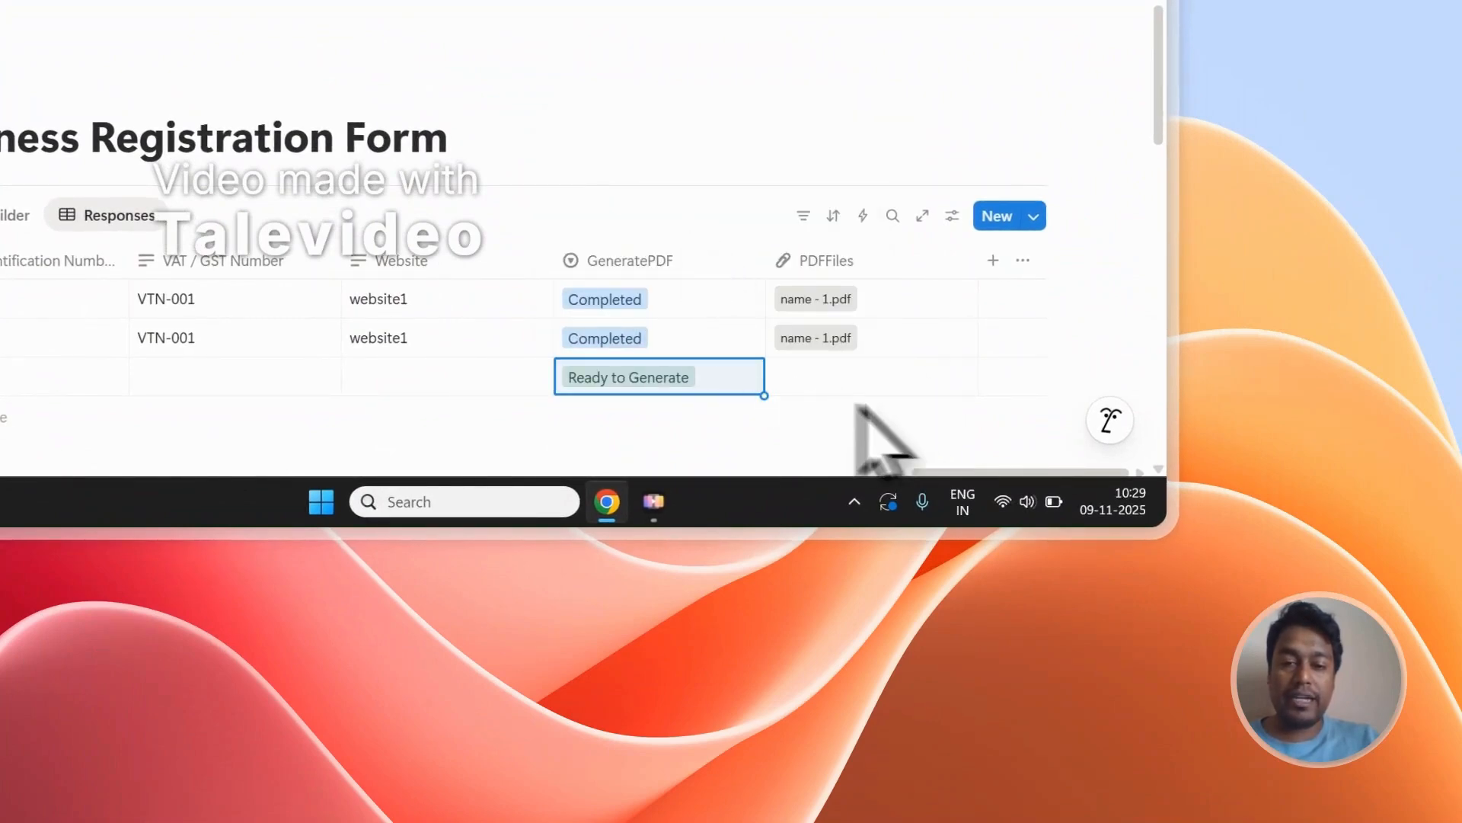
- After a look at PDFOutput, add another new page to the Notion responses and set its GeneratePDF to Ready to Generate
left_click(581, 114)
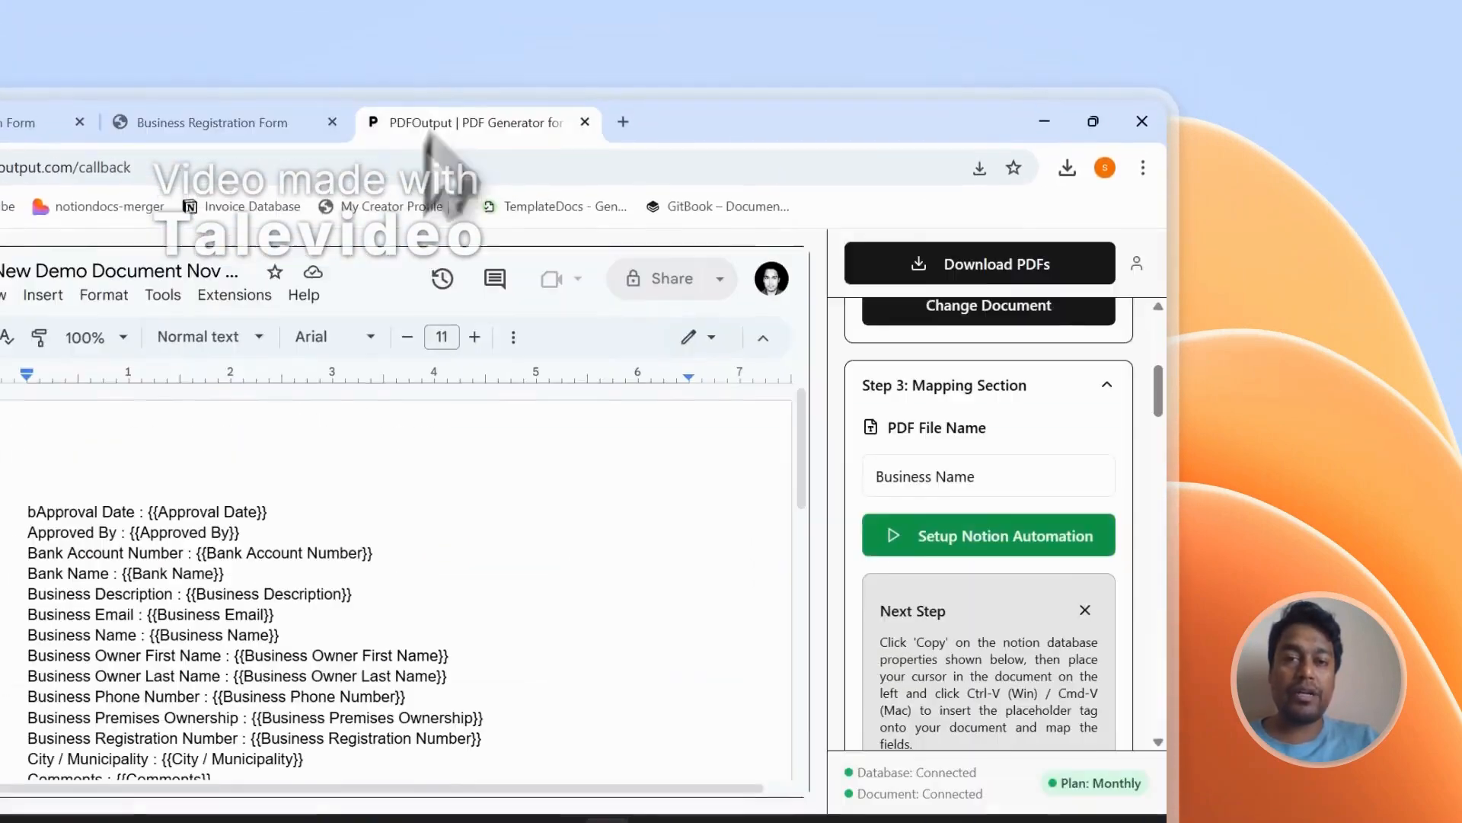
left_click(170, 142)
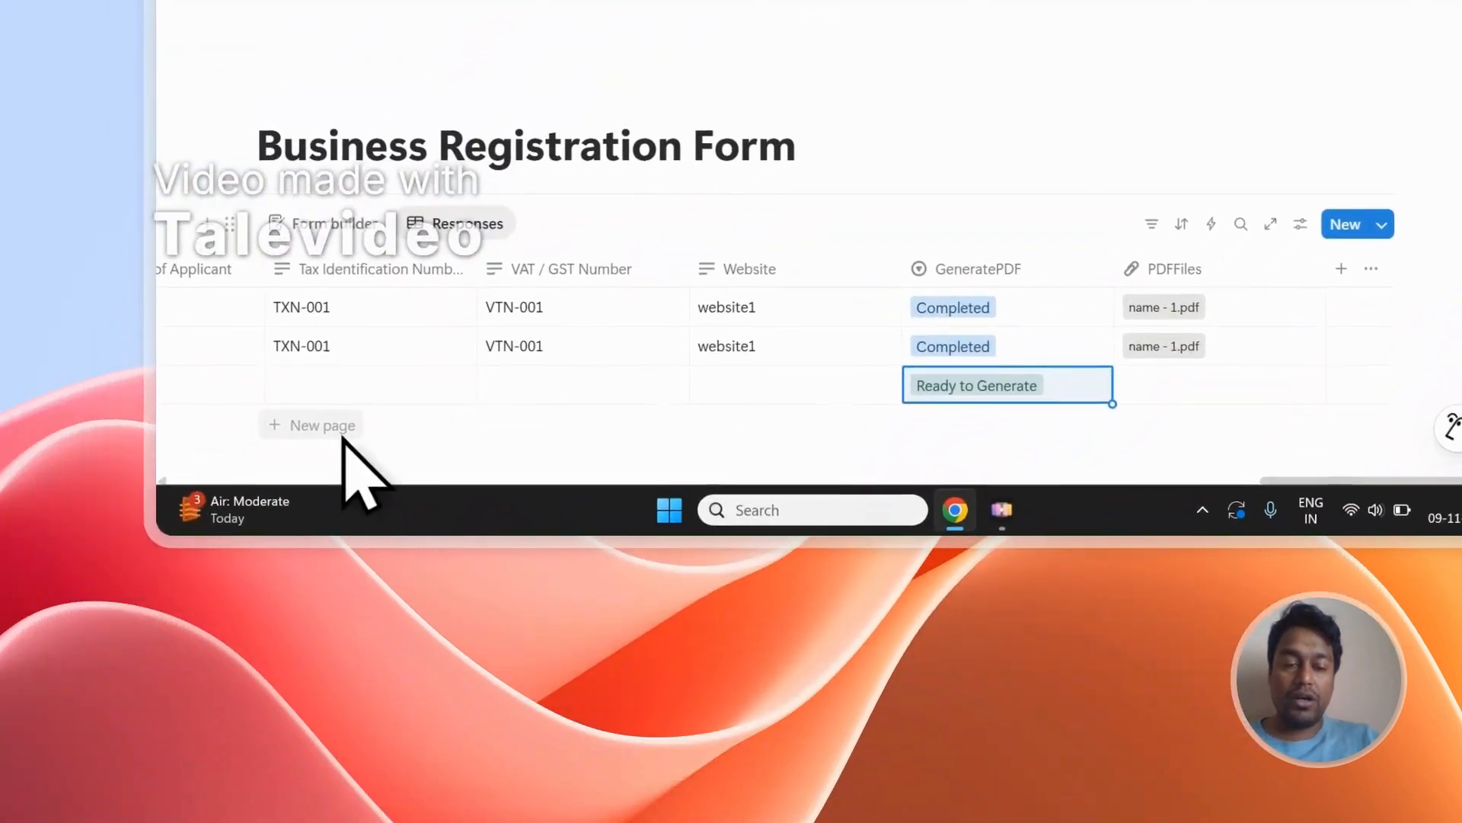
left_click(342, 433)
left_click(936, 411)
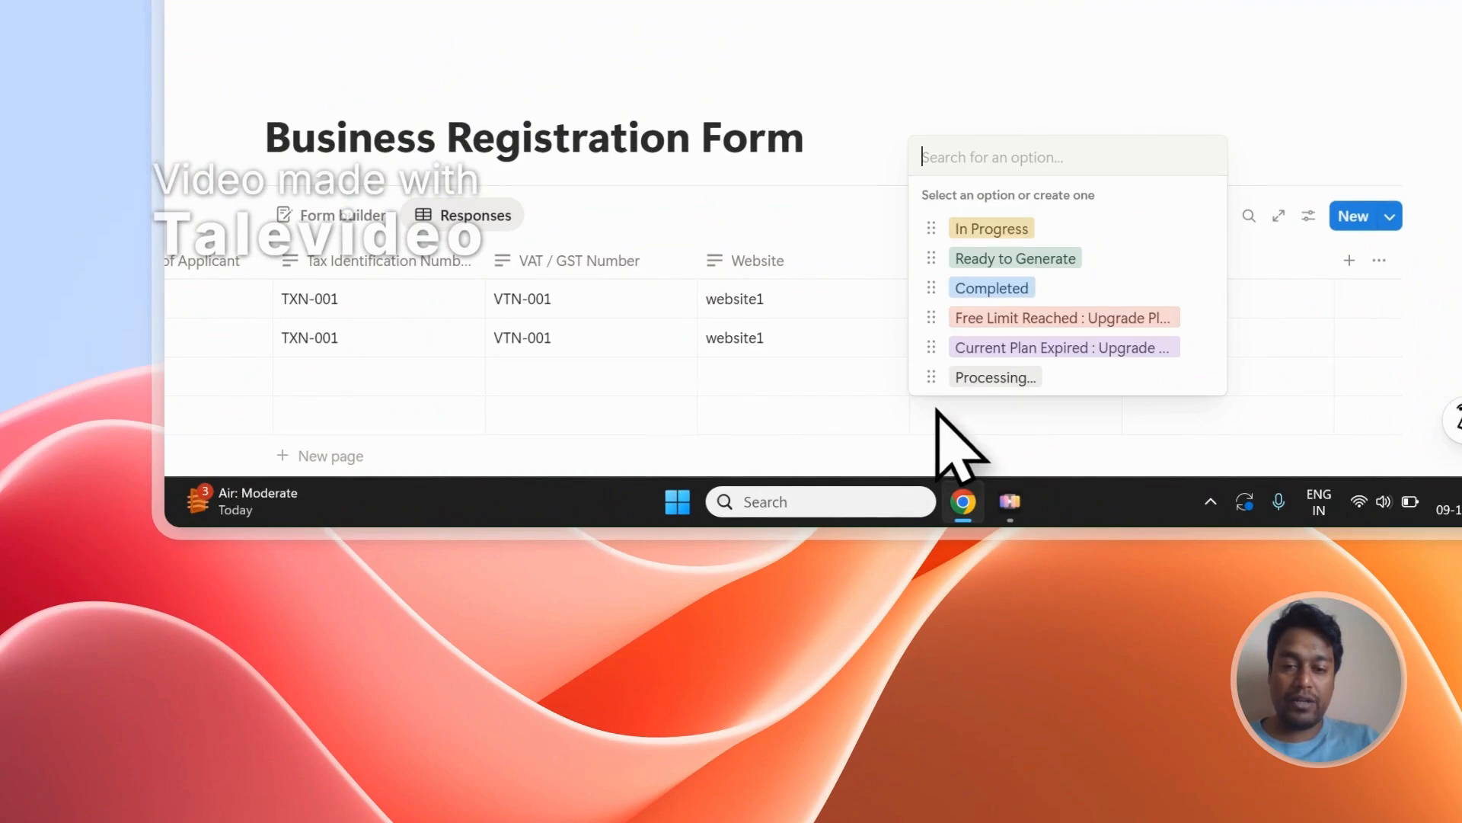
left_click(1023, 266)
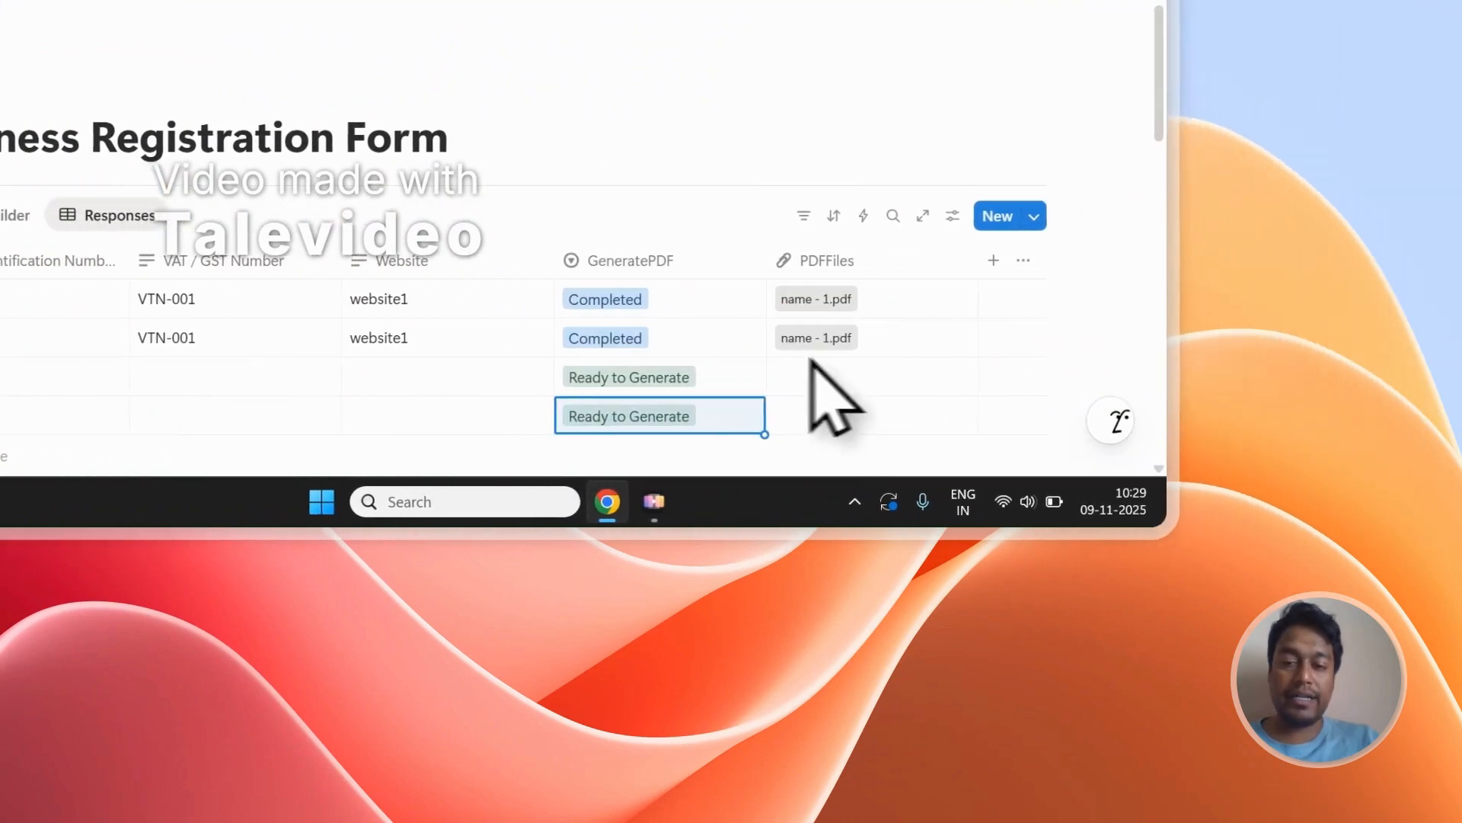
- Look through the public Business Registration Form's fields and return to the responses database in Notion
left_click(271, 58)
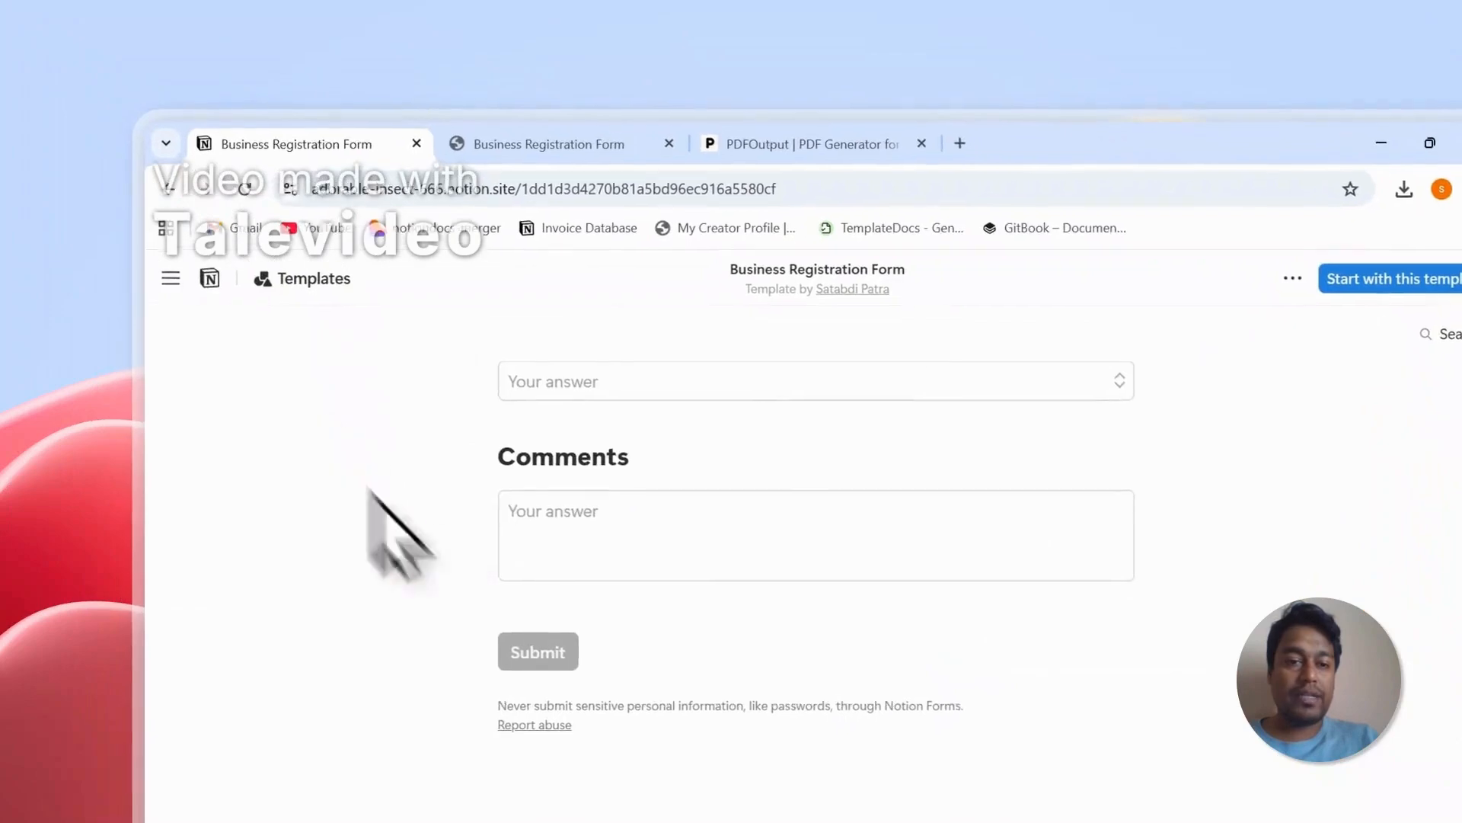
scroll(539, 504, "up", 14)
scroll(556, 487, "down", 15)
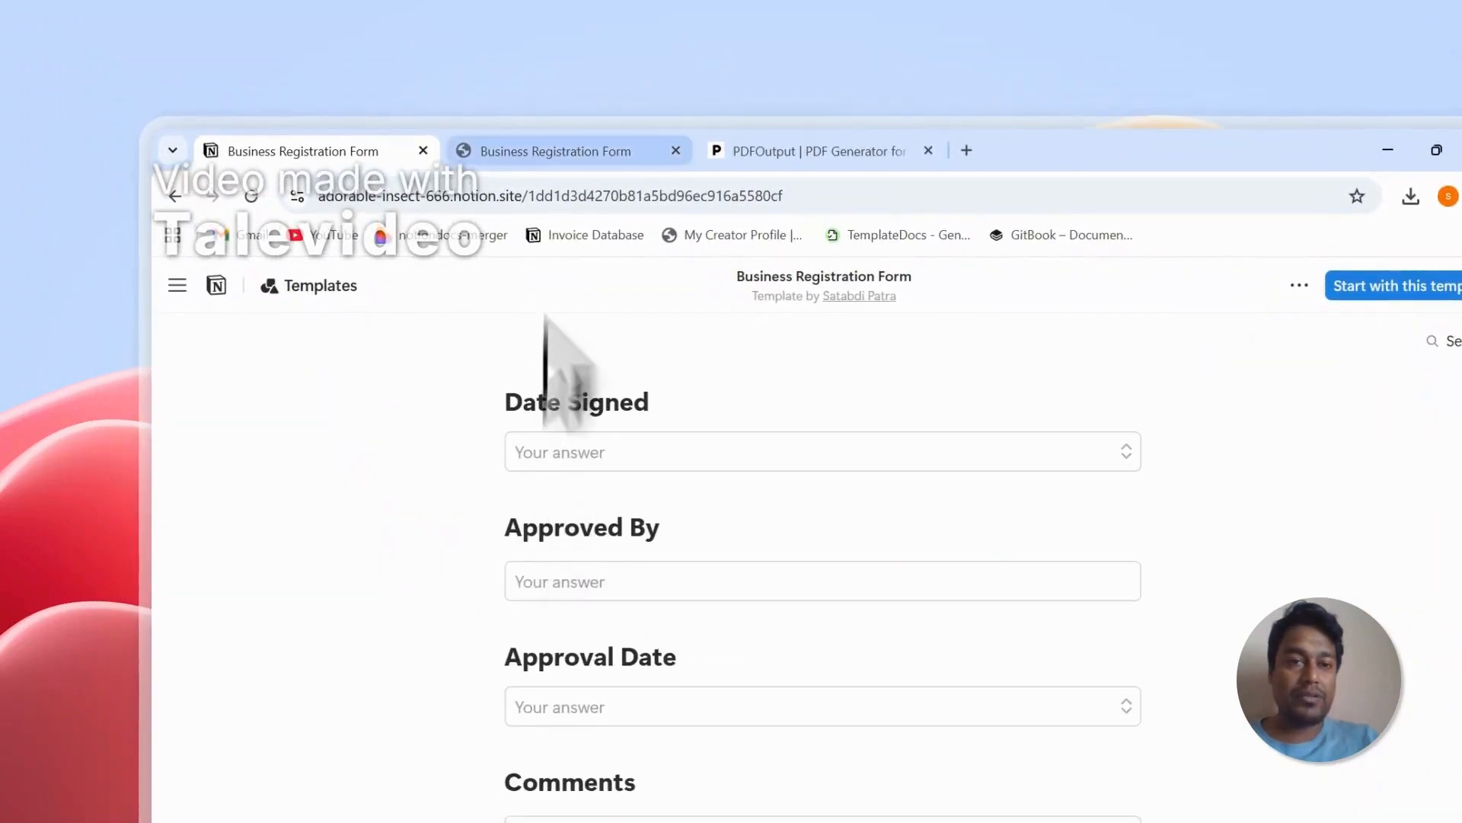
left_click(556, 150)
scroll(526, 381, "down", 2)
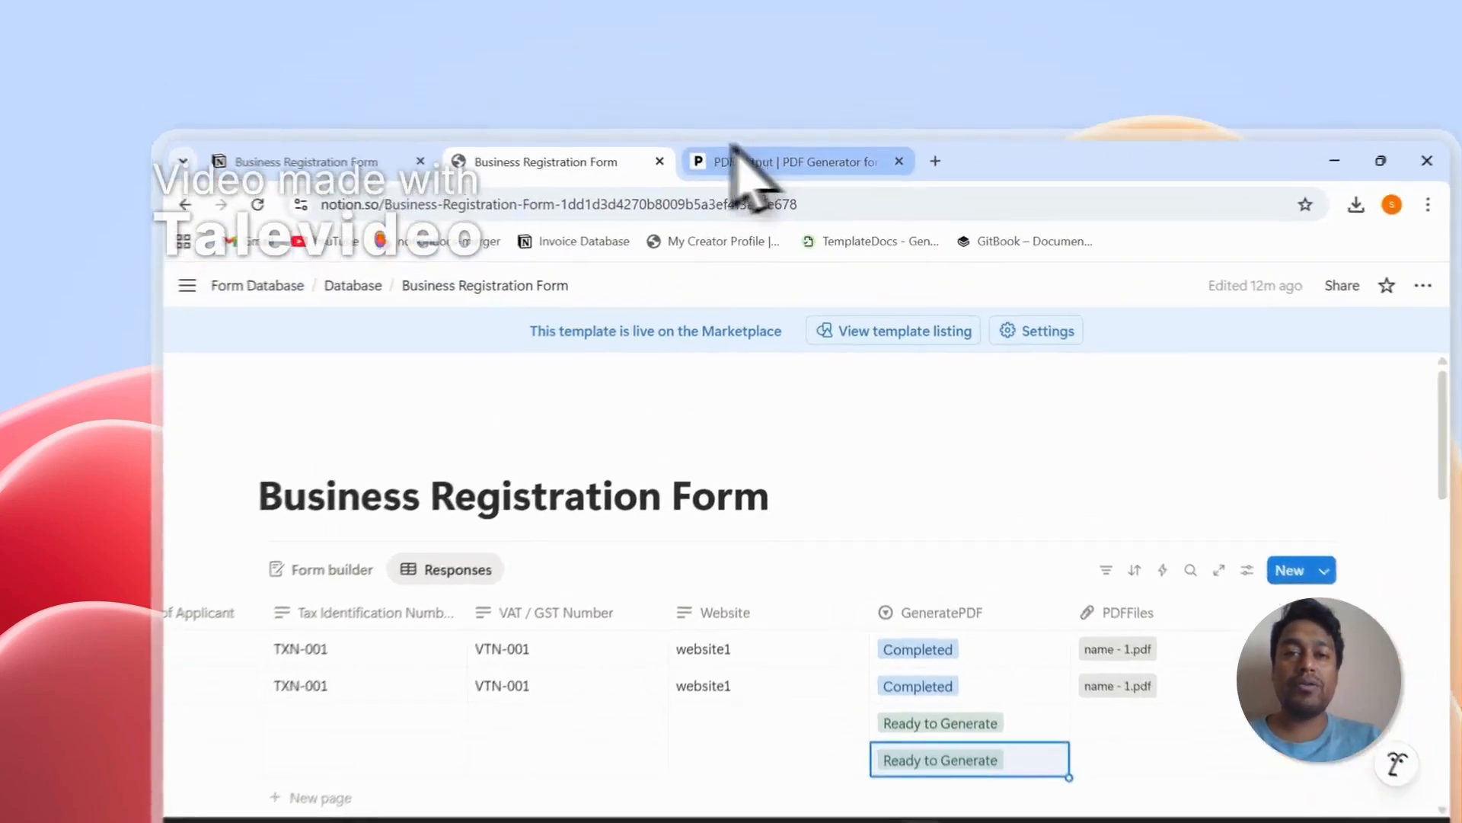
- Switch between PDFOutput and the Notion responses, view PDFOutput's support chat and close it
left_click(716, 112)
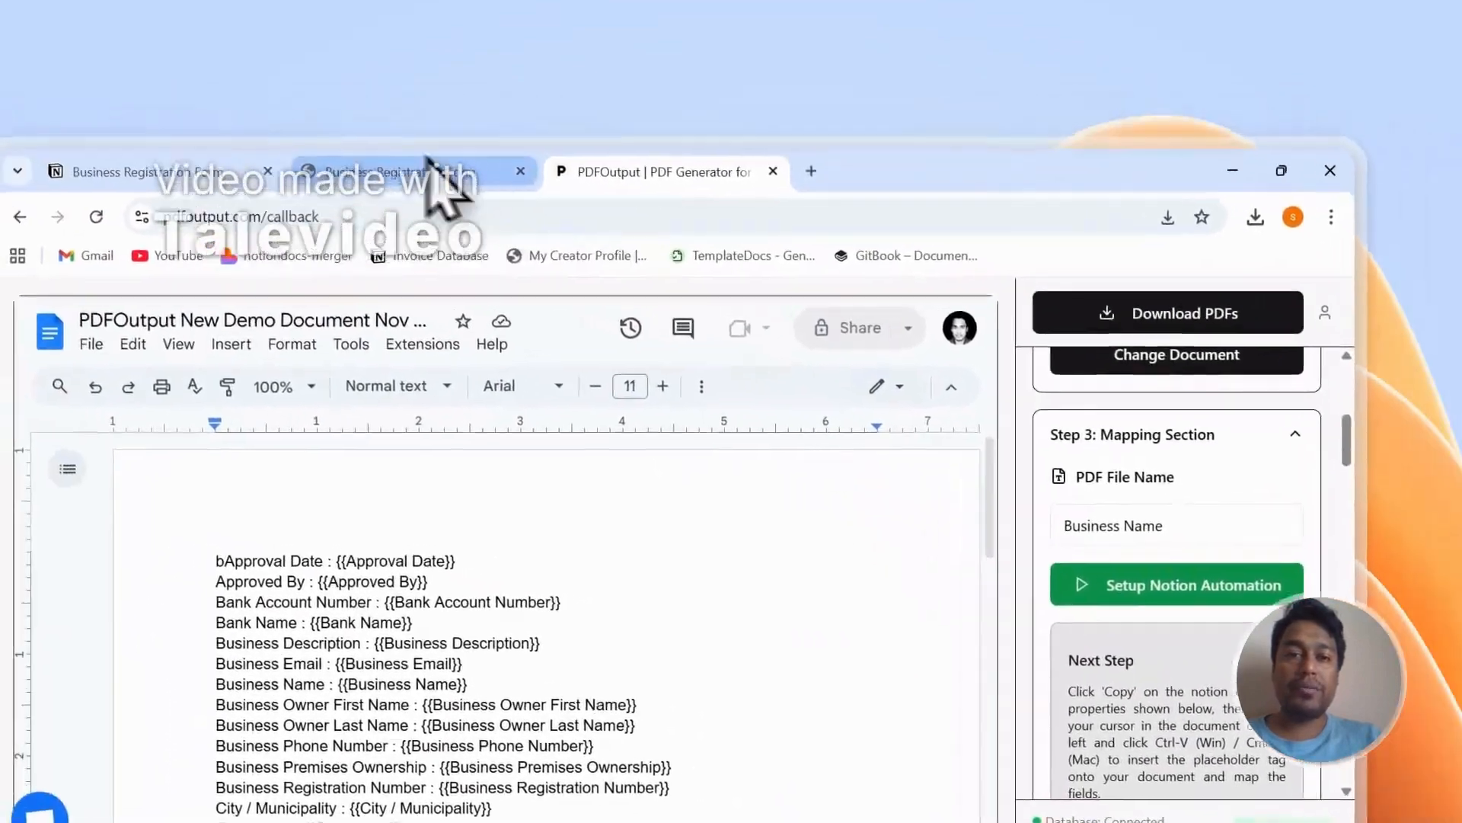
left_click(428, 161)
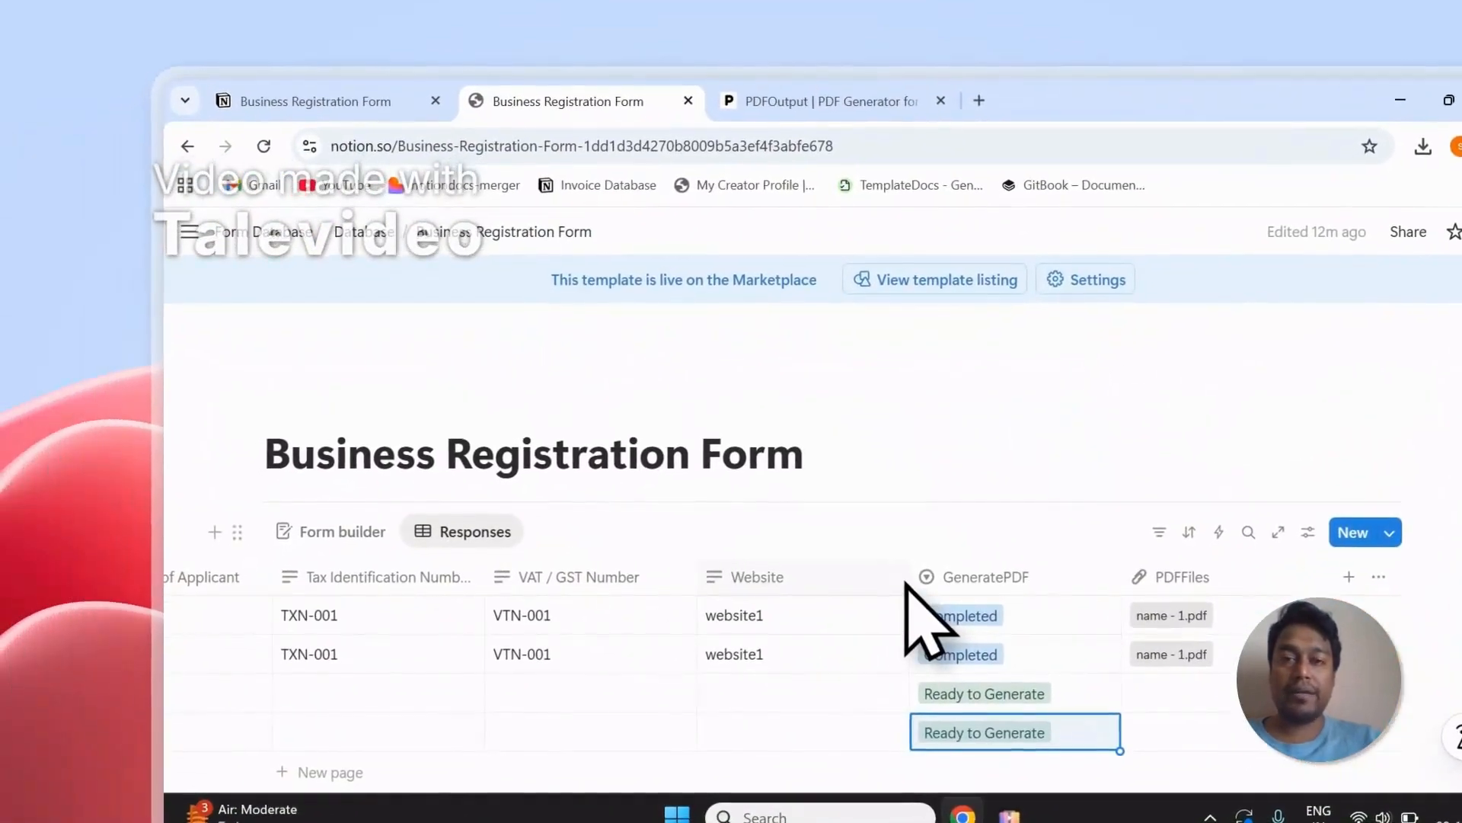
left_click(827, 100)
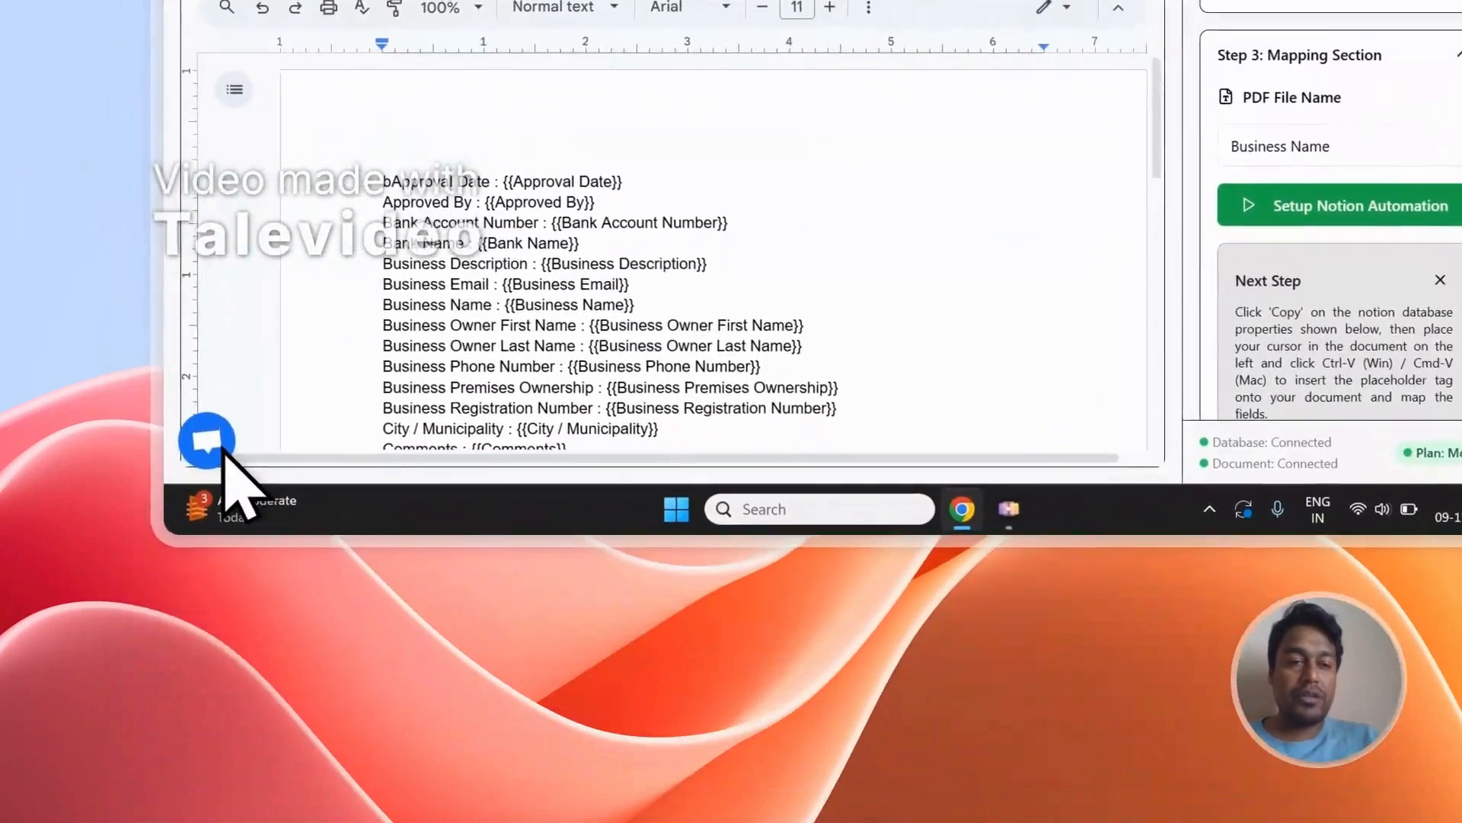
left_click(158, 759)
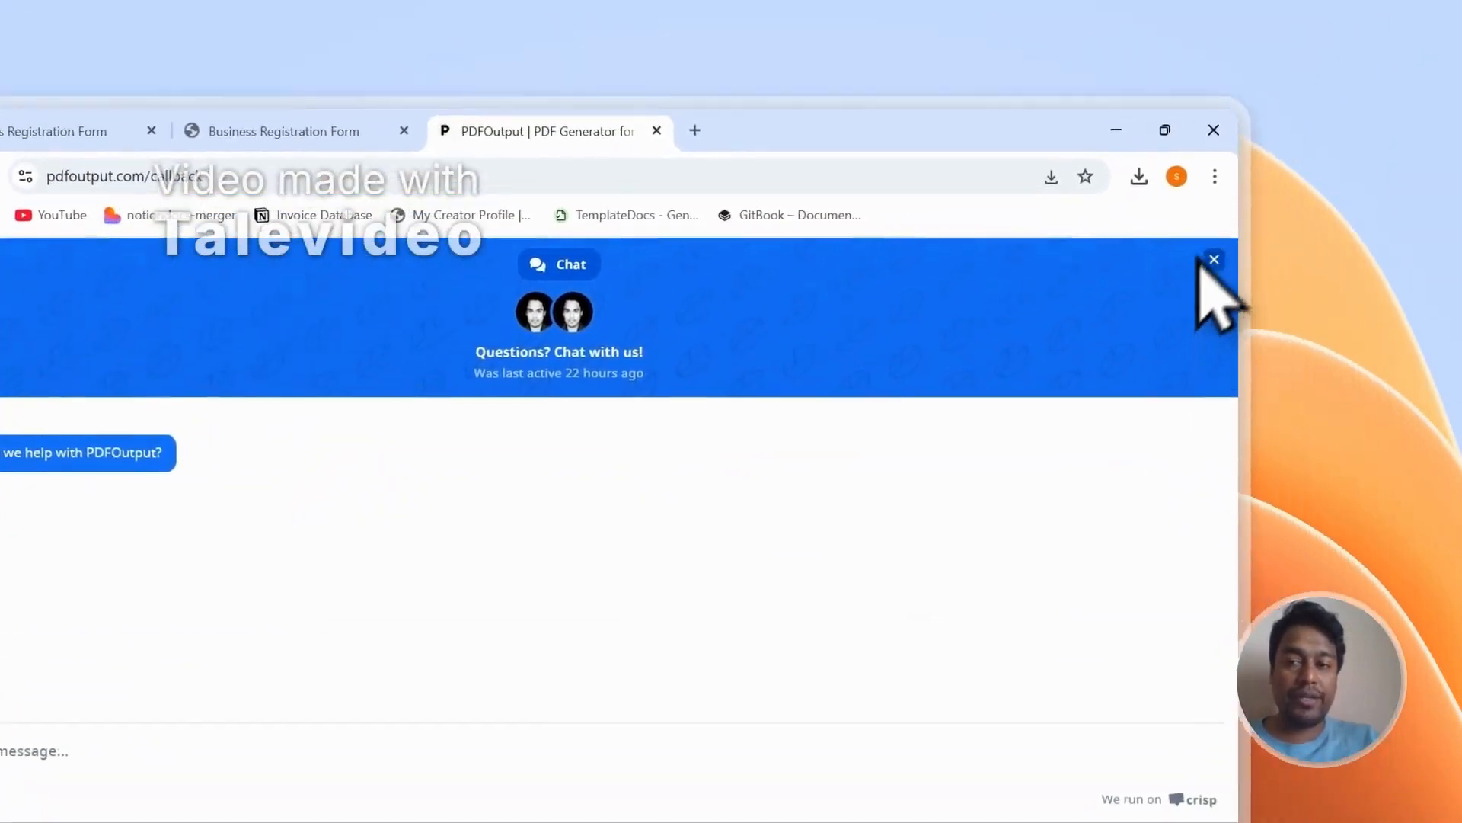
left_click(1375, 108)
- Sign out of PDFOutput and open the site's contact page at the Send Message form
left_click(1145, 321)
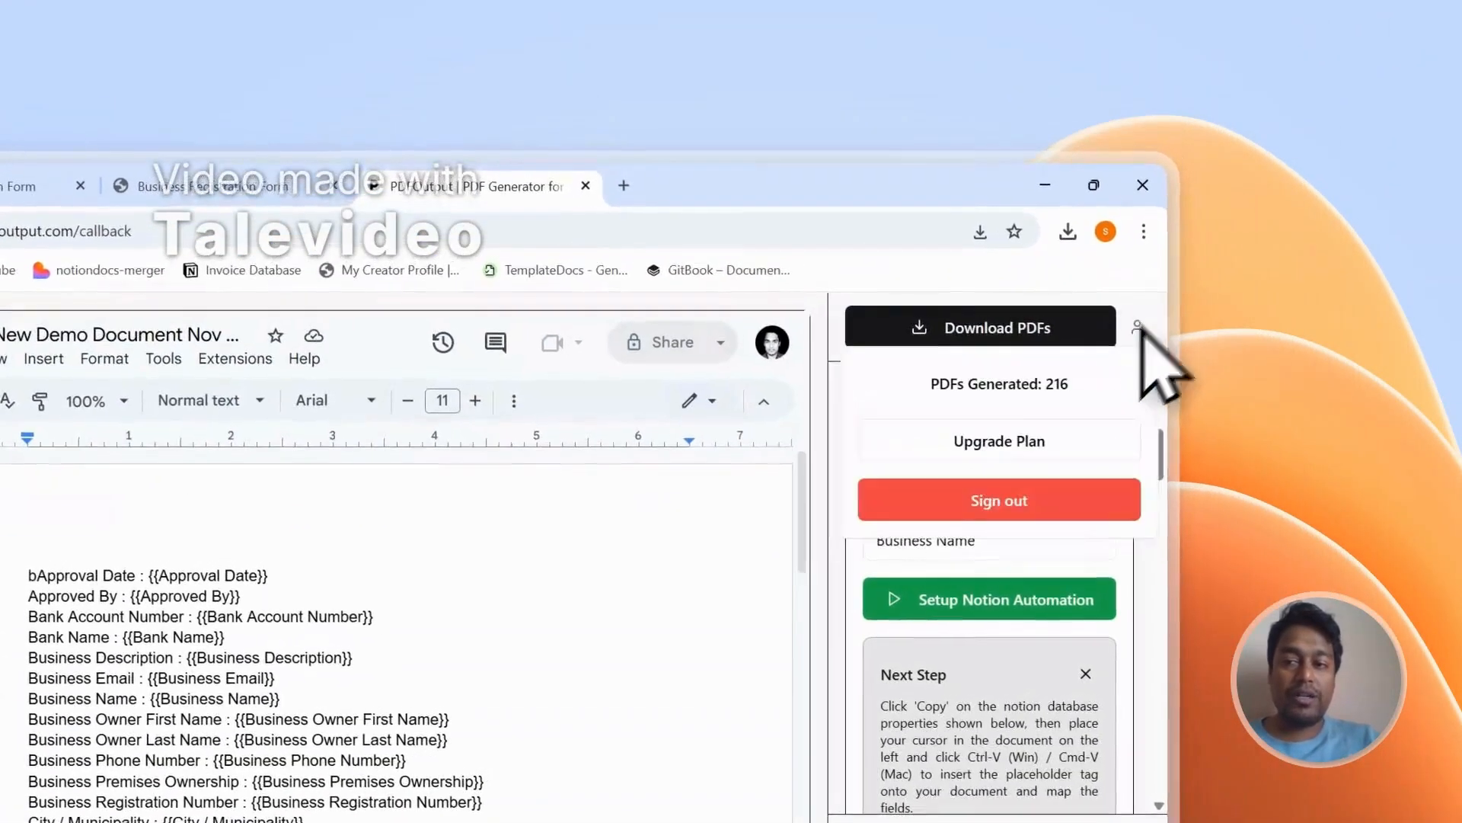
left_click(1017, 499)
scroll(585, 557, "down", 5)
left_click_drag(1160, 376, 1162, 590)
left_click(259, 343)
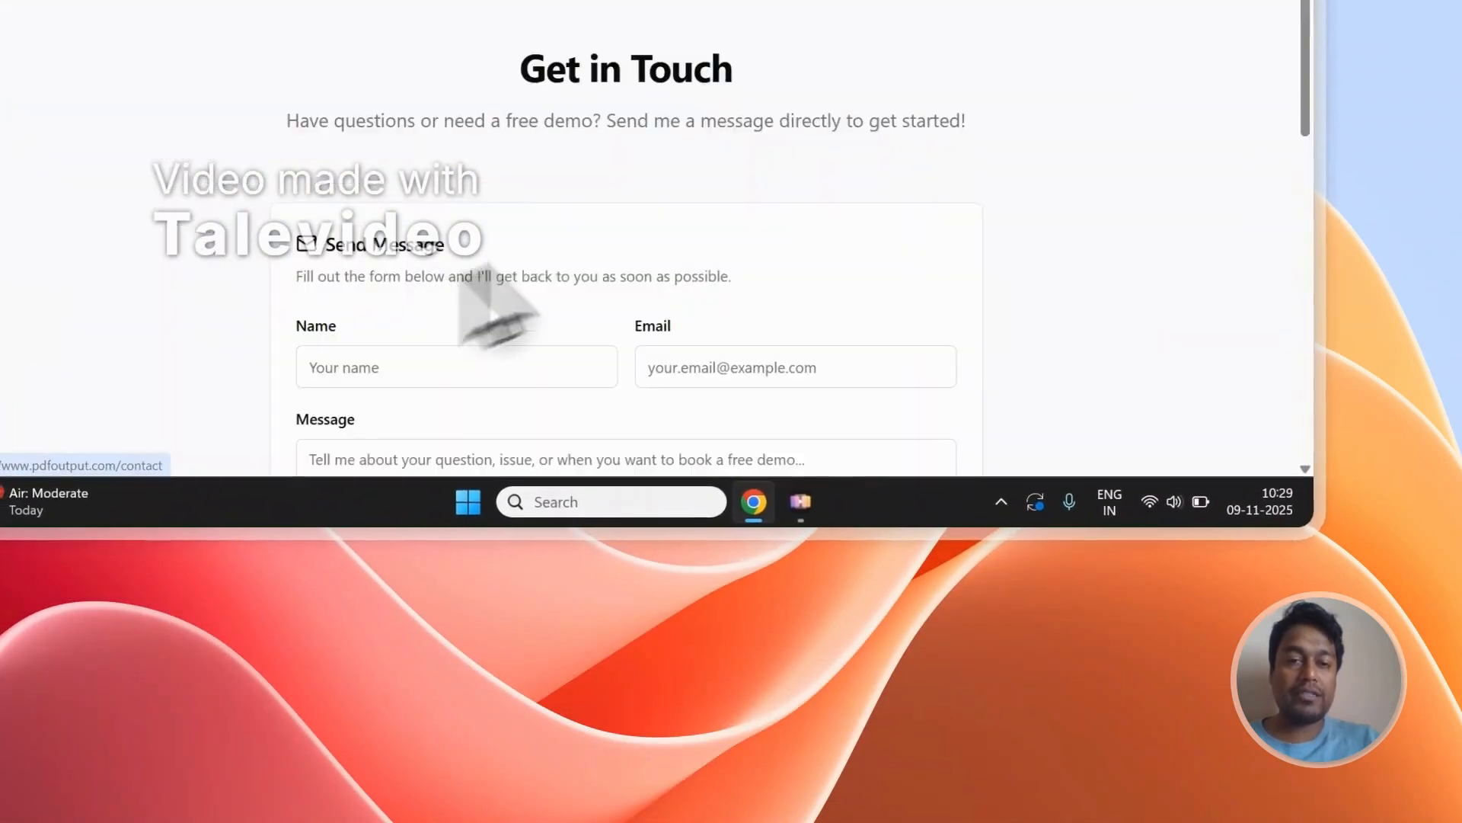
scroll(686, 221, "down", 3)
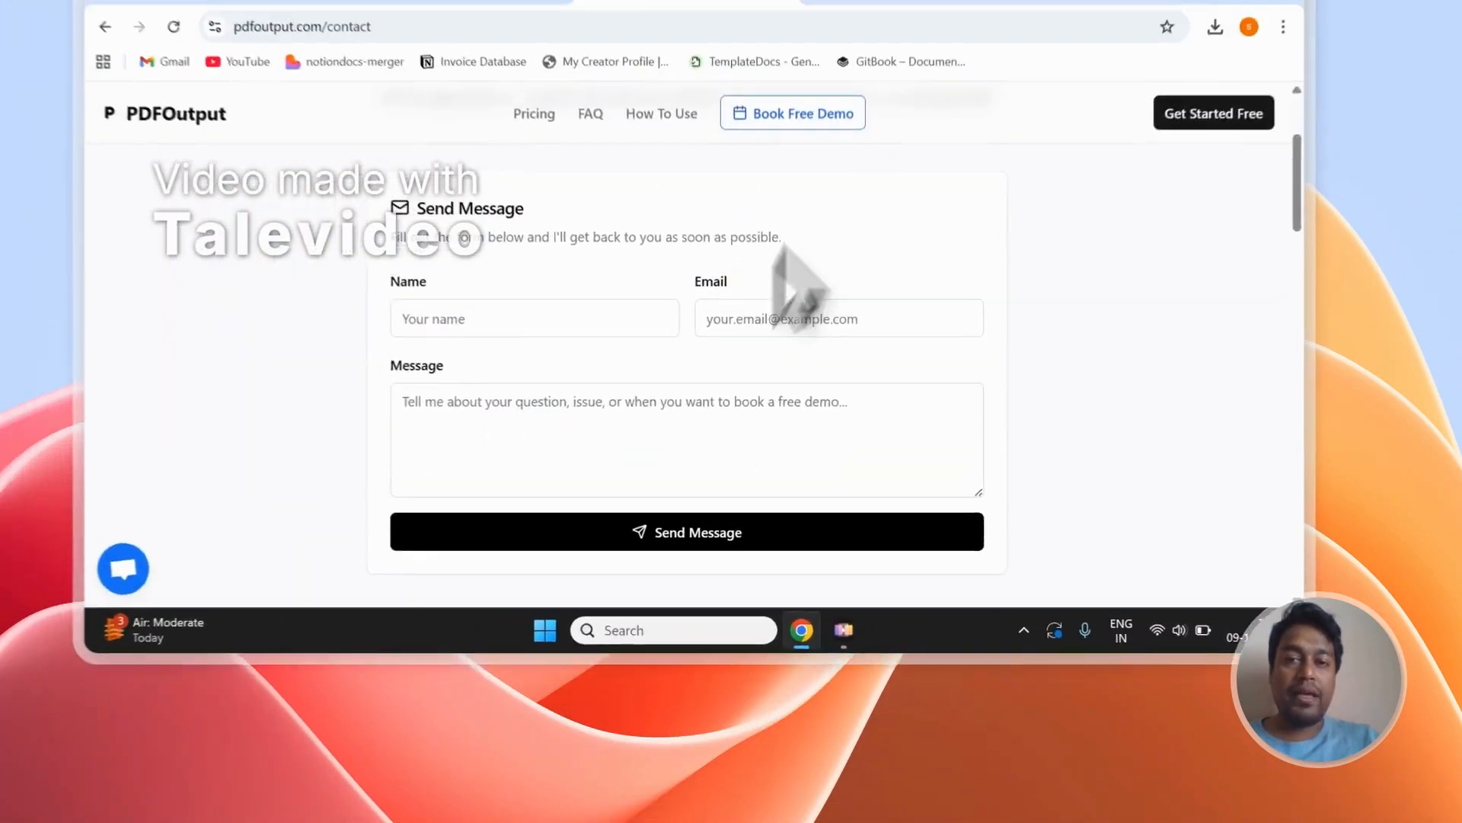